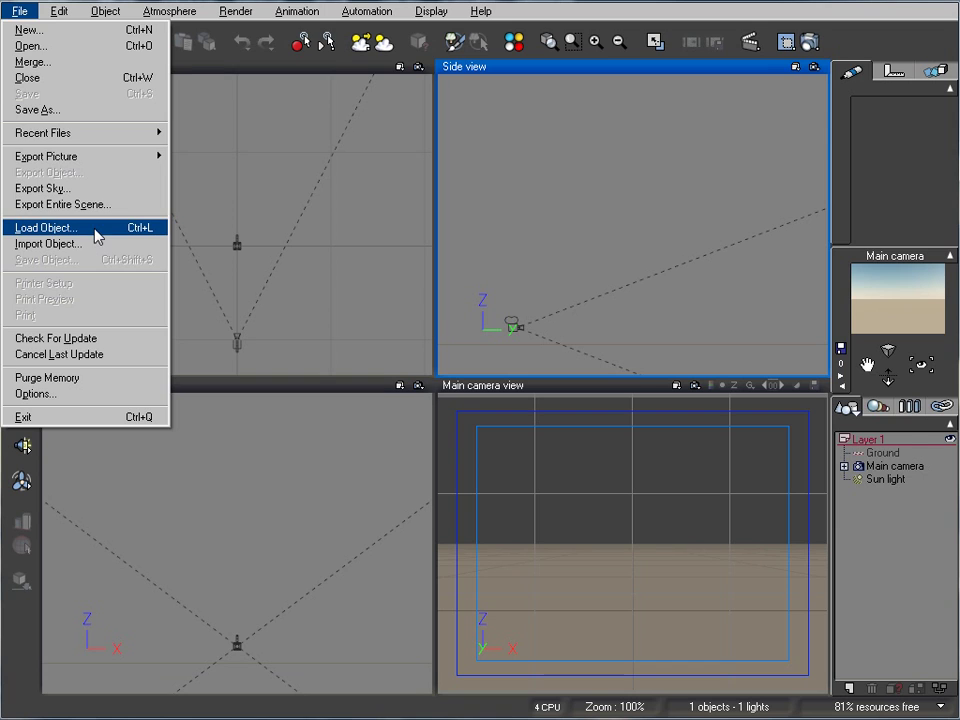
Load the Steam Punk Air Ship object from the Aerial vehicles collection into the scene.
left_click_drag(287, 332, 285, 407)
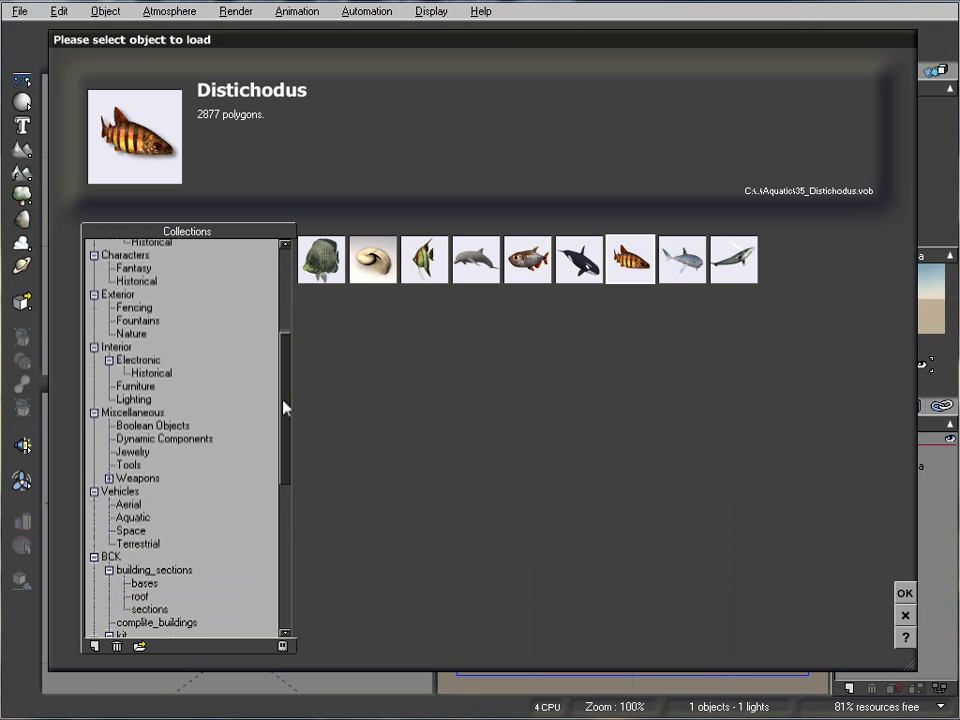
left_click(128, 504)
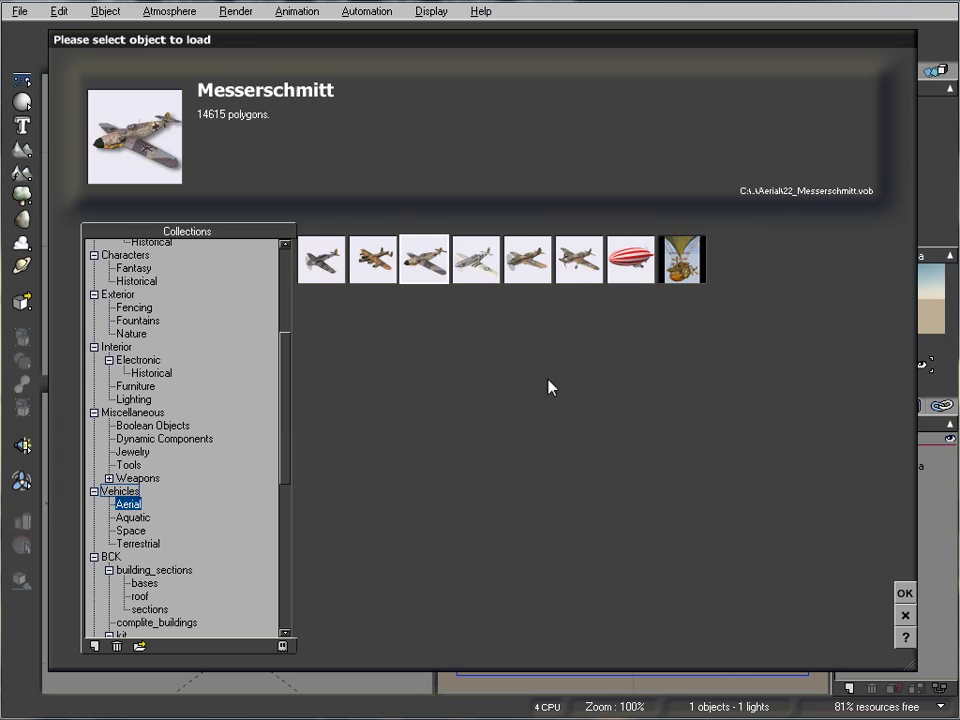
left_click(685, 260)
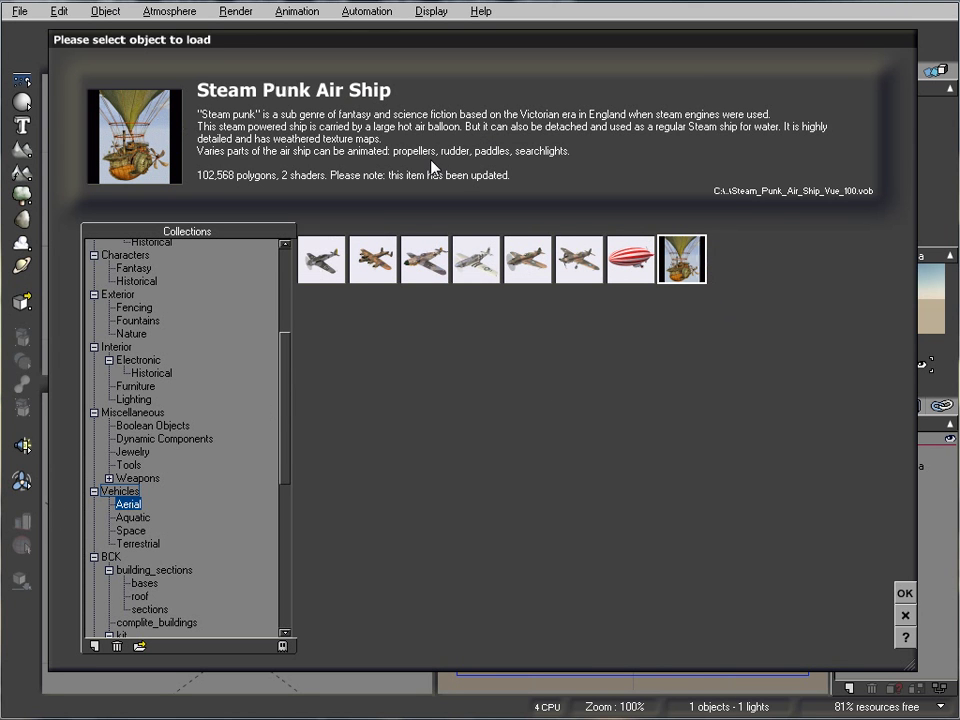
left_click(643, 256)
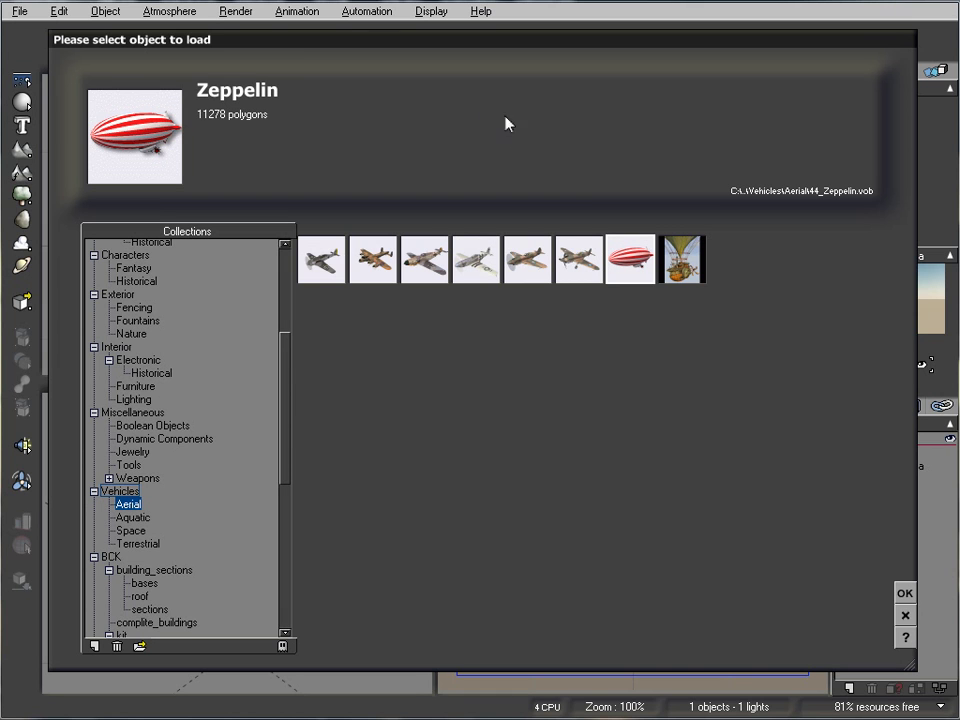
left_click(682, 259)
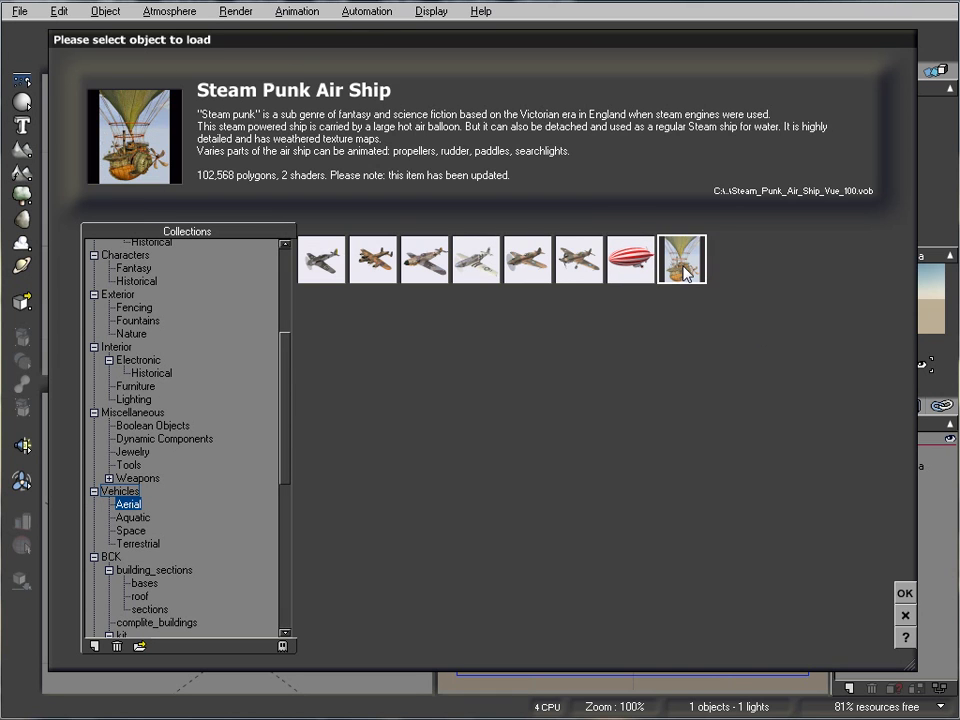
left_click(905, 592)
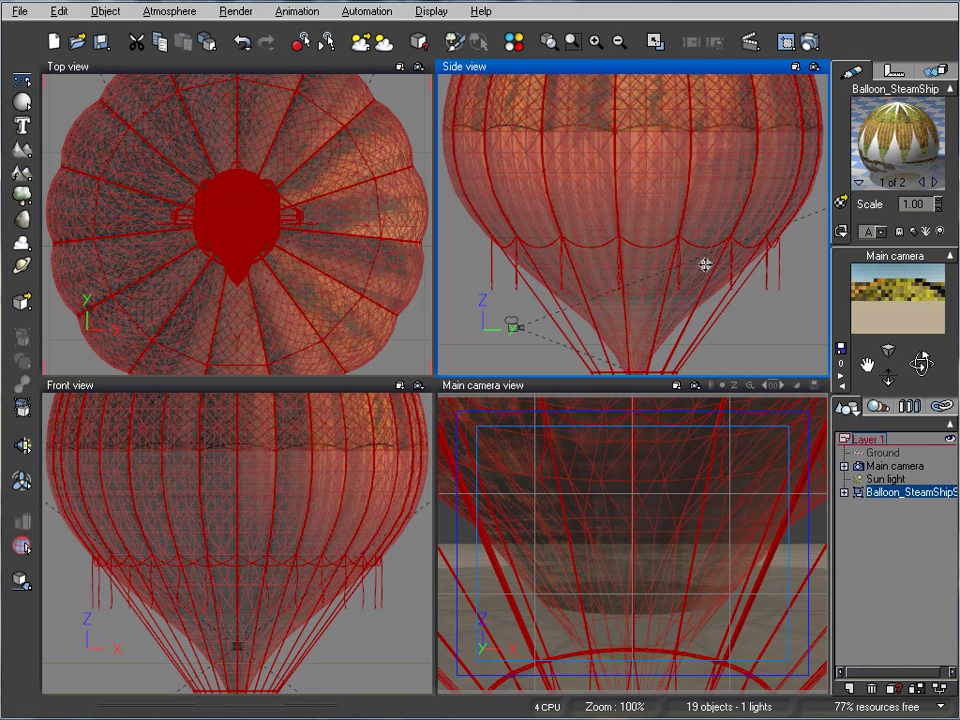
Move the balloon airship farther from the main camera and higher above the ground.
right_click_drag(693, 273, 658, 291)
scroll(658, 291, "down", 6)
left_click_drag(636, 235, 829, 168)
right_click_drag(738, 207, 636, 255)
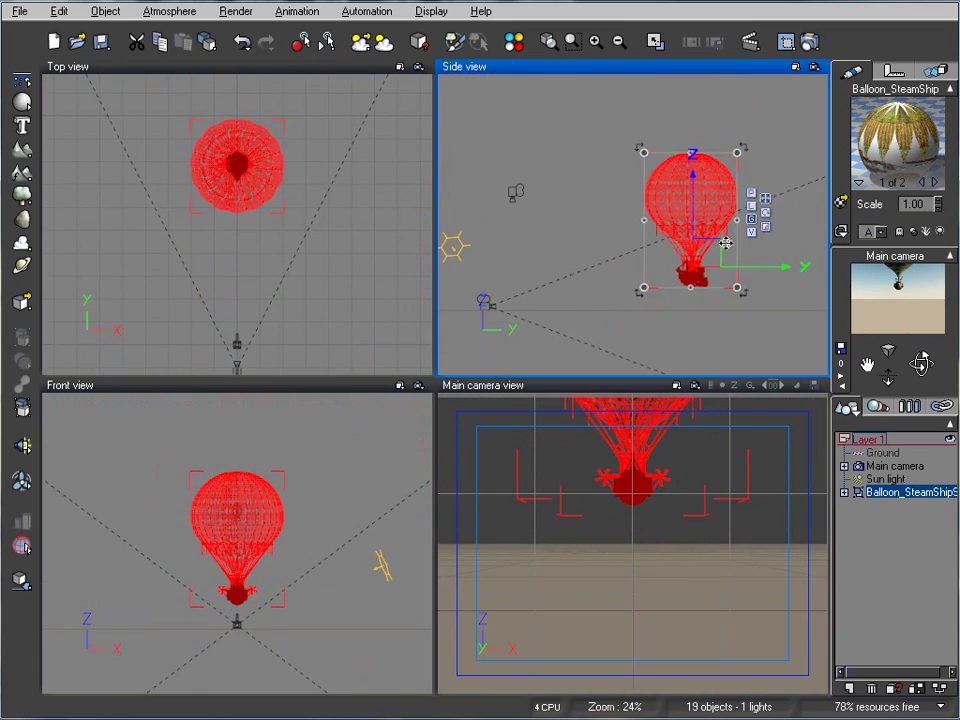
left_click_drag(713, 255, 750, 232)
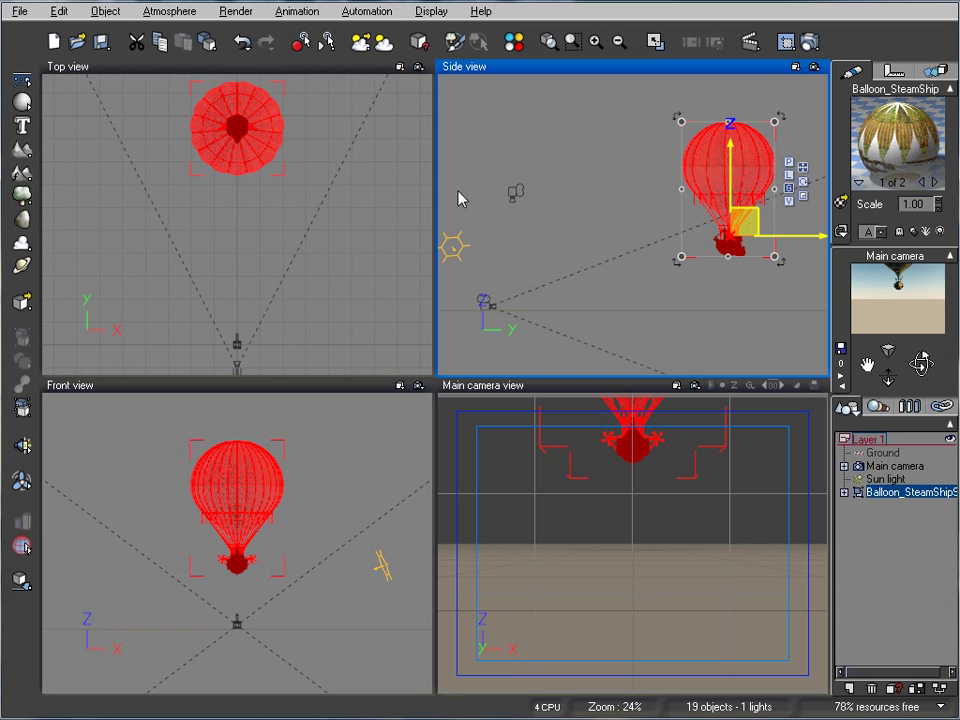
Shift the airship sideways along positive X and tilt the main camera upward to frame the whole balloon against the sky.
left_click(265, 166)
left_click_drag(265, 166, 330, 164)
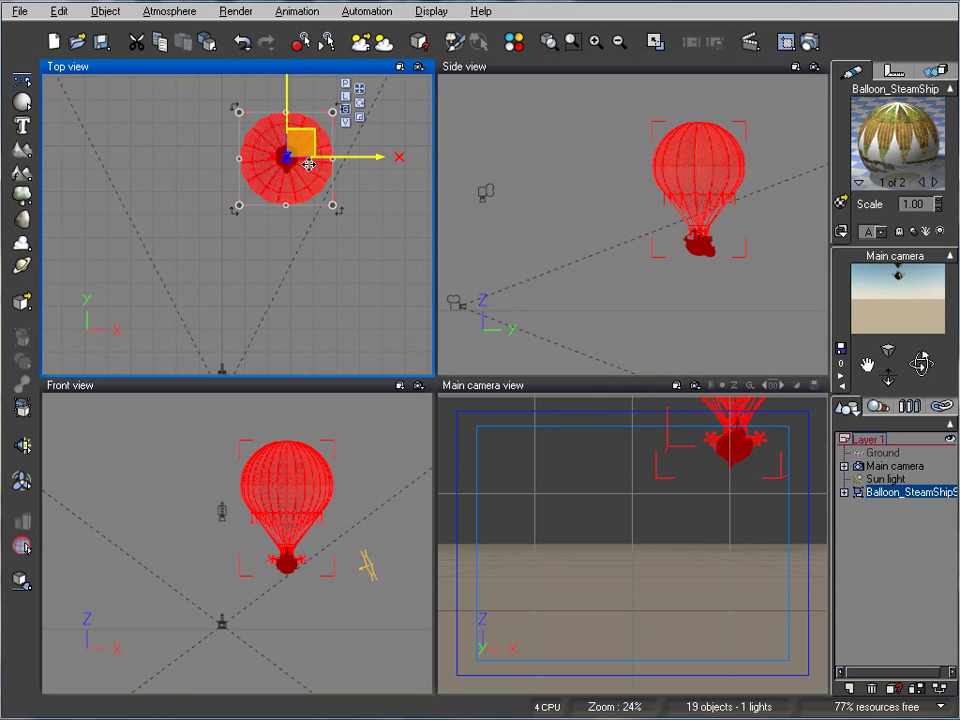
left_click(885, 466)
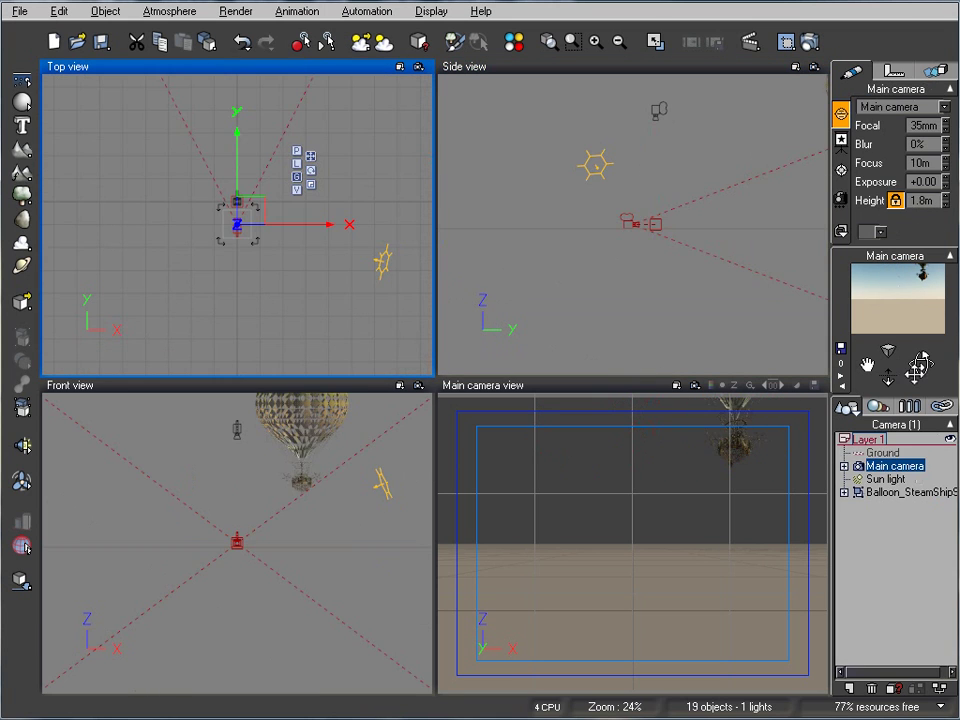
left_click_drag(921, 363, 930, 333)
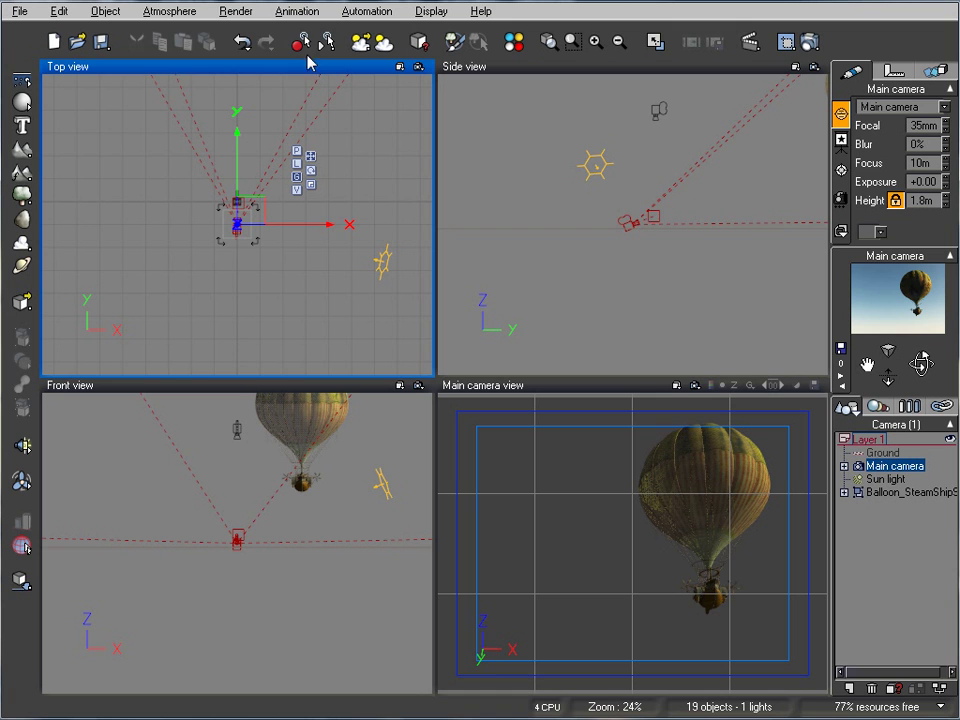
Set the atmosphere's sun size and corona size both to 0%.
left_click(180, 16)
left_click(196, 92)
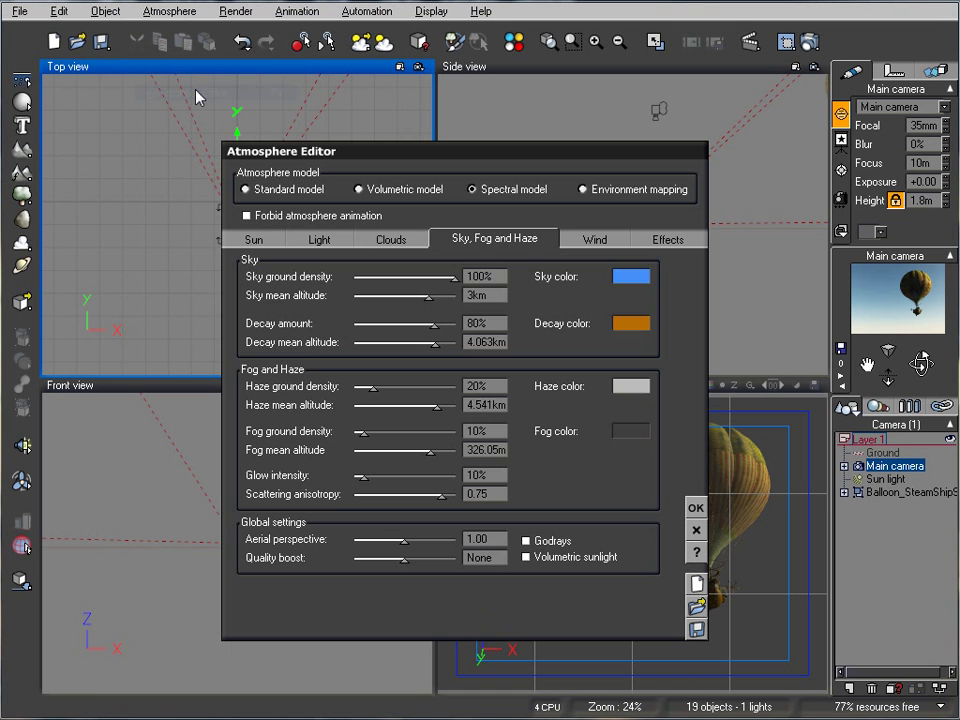
left_click(257, 241)
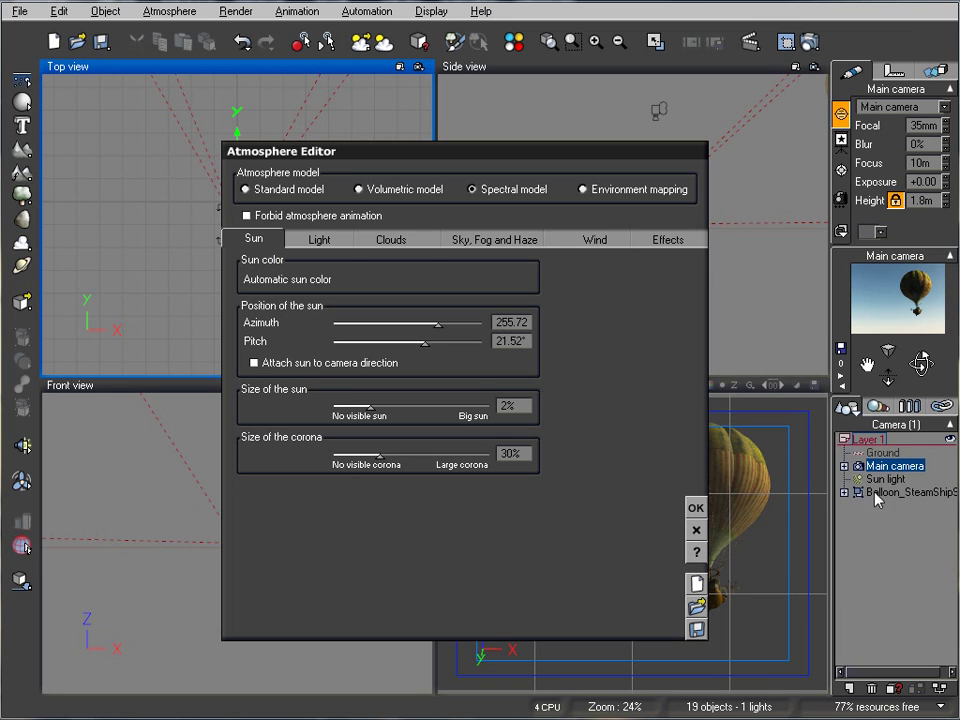
left_click_drag(398, 441, 388, 447)
left_click_drag(392, 396, 361, 398)
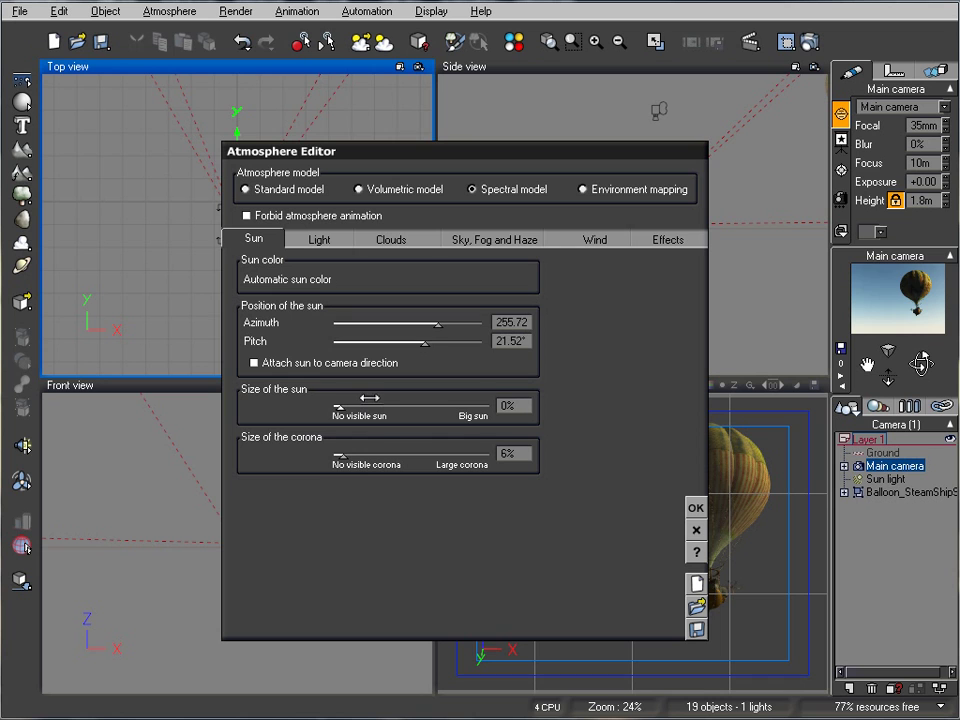
left_click_drag(340, 455, 330, 456)
left_click(695, 508)
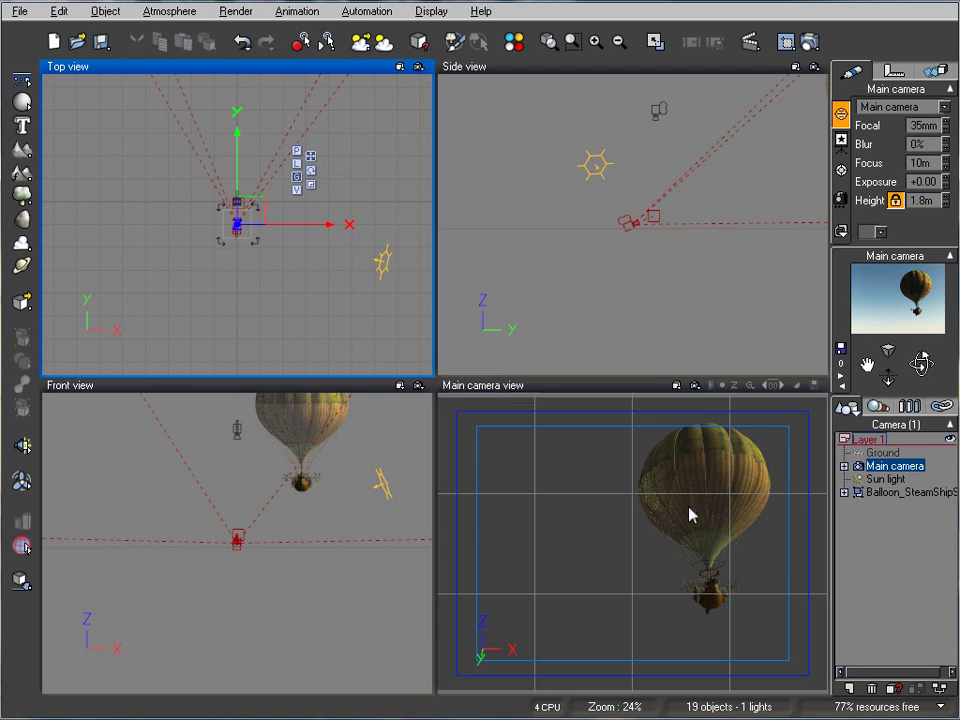
left_click(170, 11)
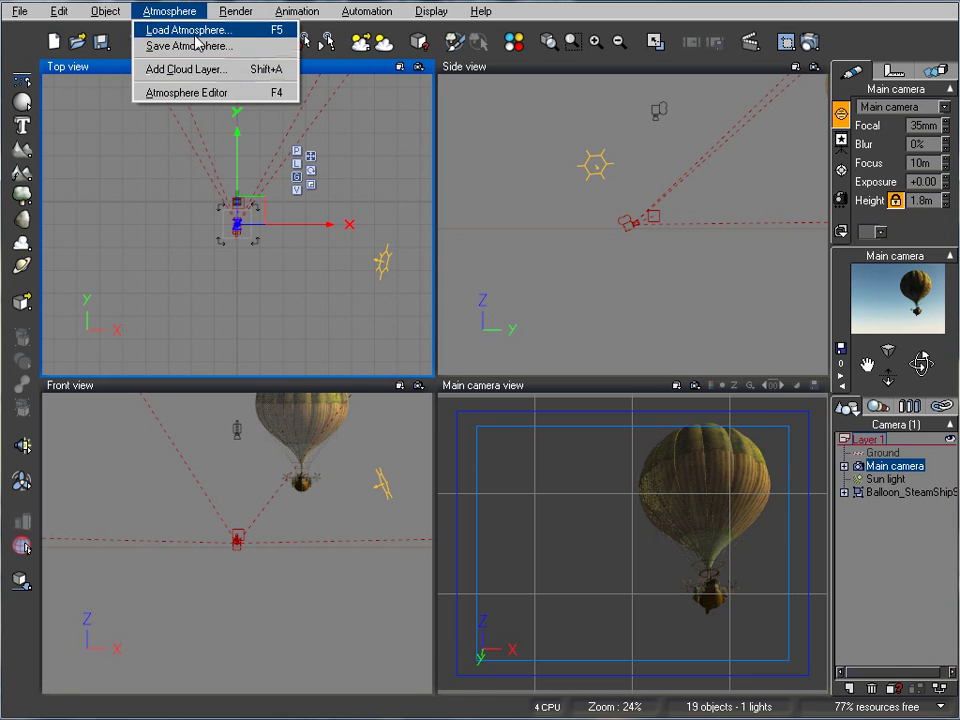
left_click(190, 29)
left_click(120, 417)
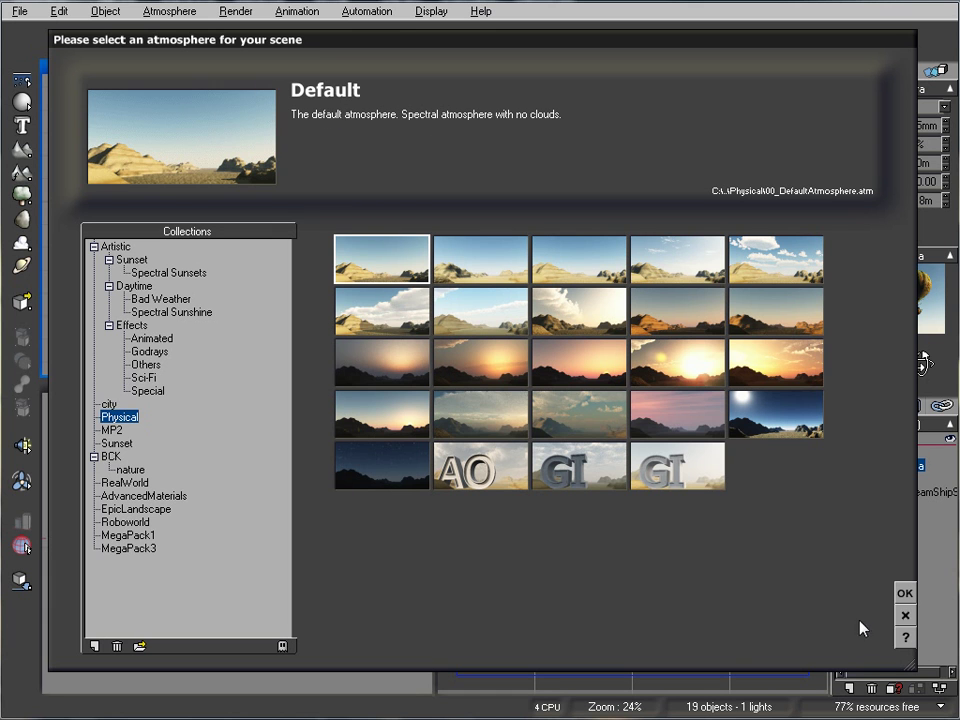
left_click(909, 620)
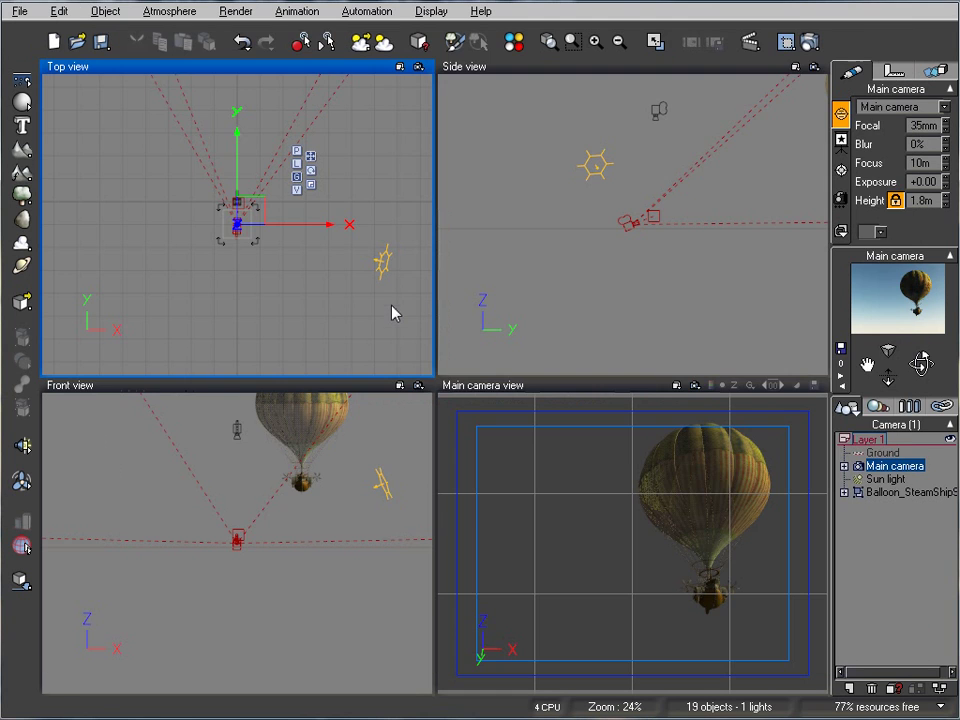
Set the atmosphere's lighting model to Global illumination.
left_click(176, 12)
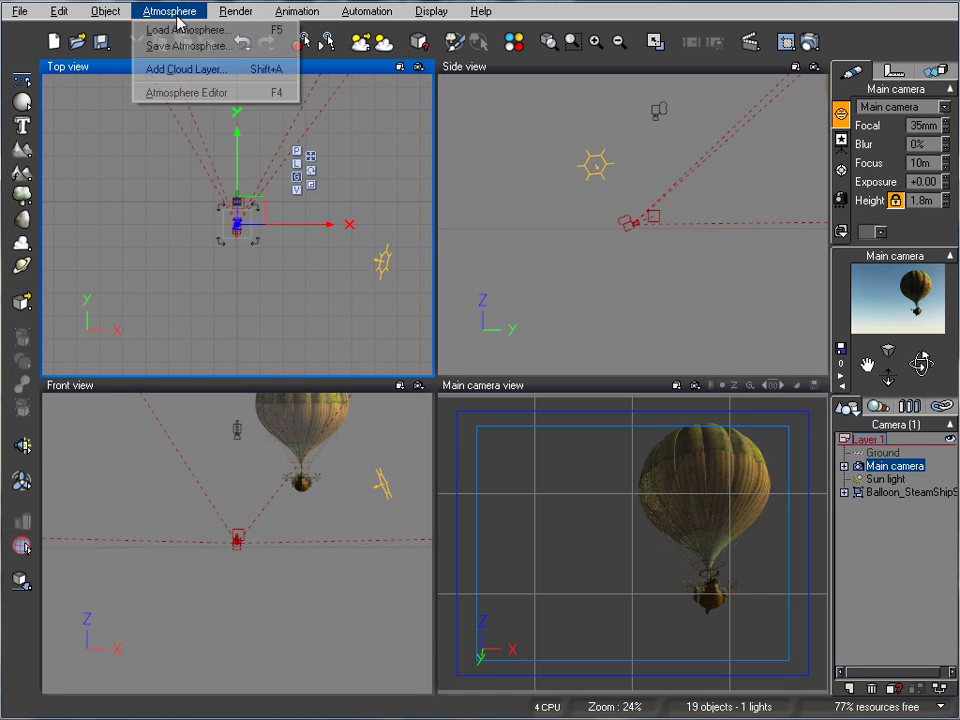
left_click(213, 93)
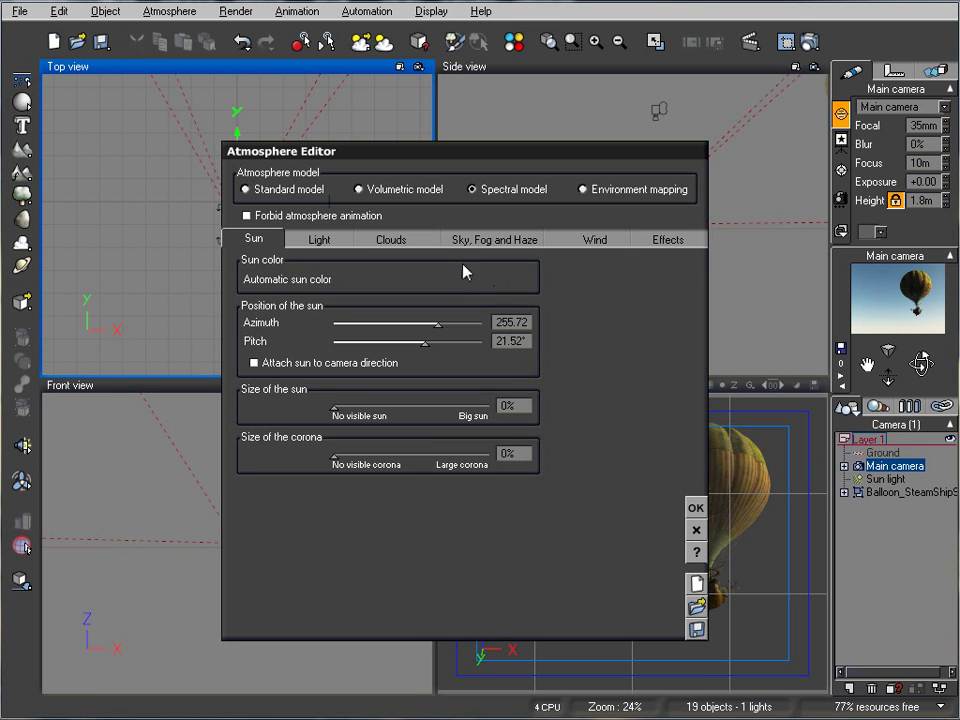
left_click(318, 239)
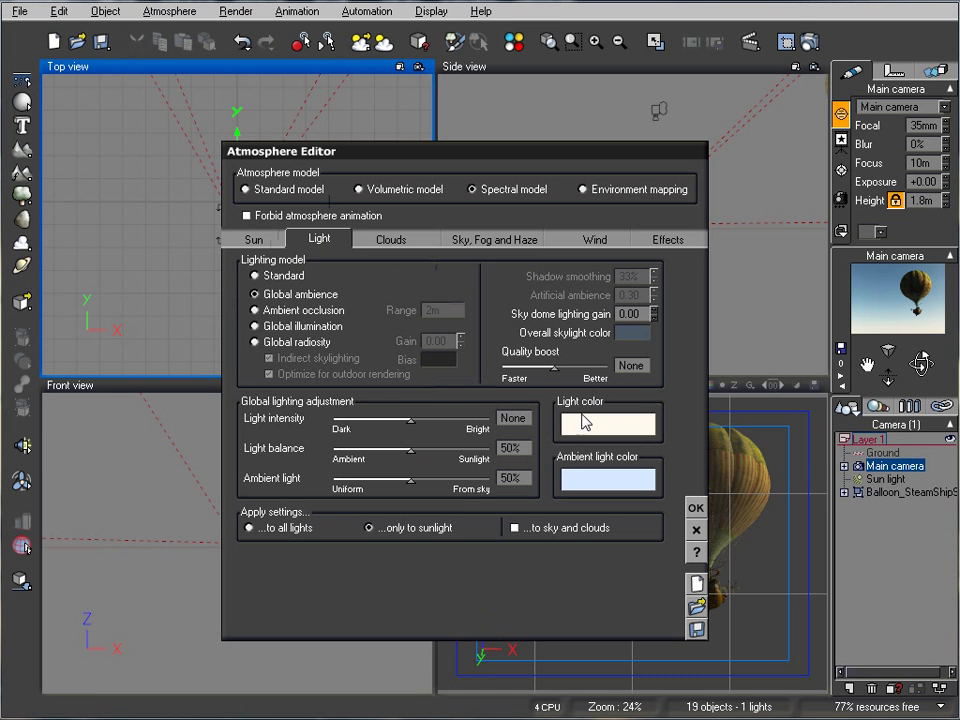
left_click(297, 327)
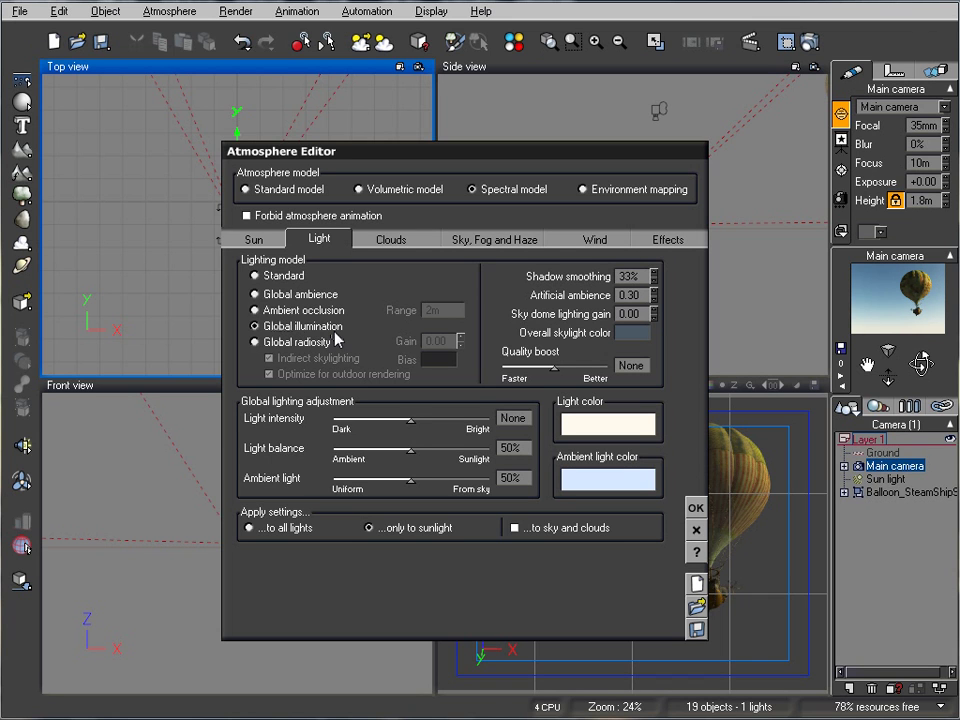
Darken the ambient light color to a dark blue-grey and set the light balance to 20%.
right_click(622, 482)
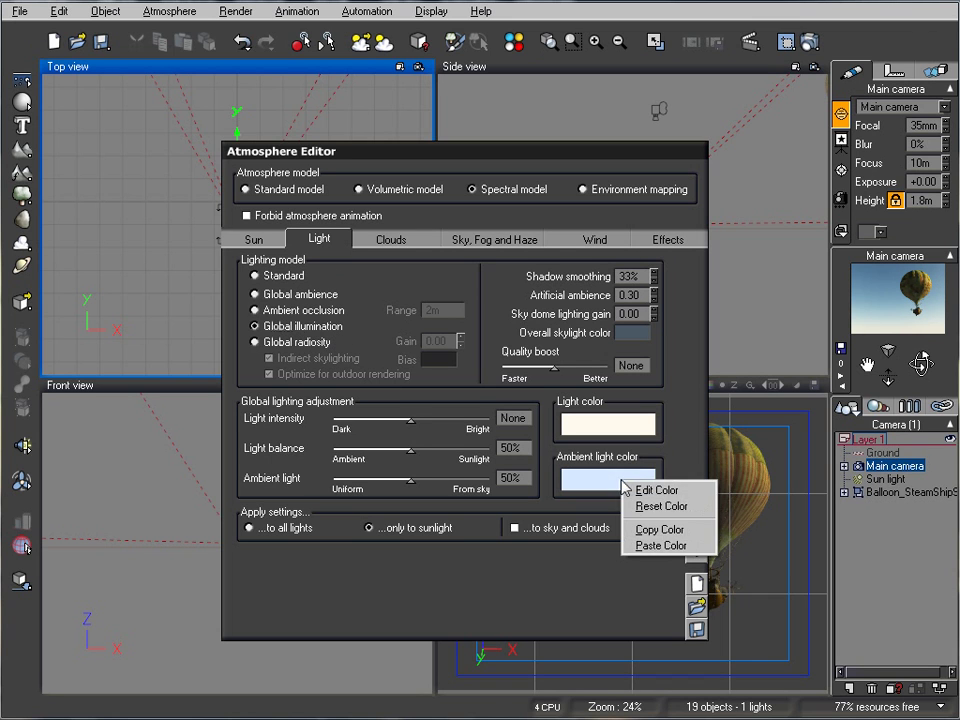
left_click(680, 491)
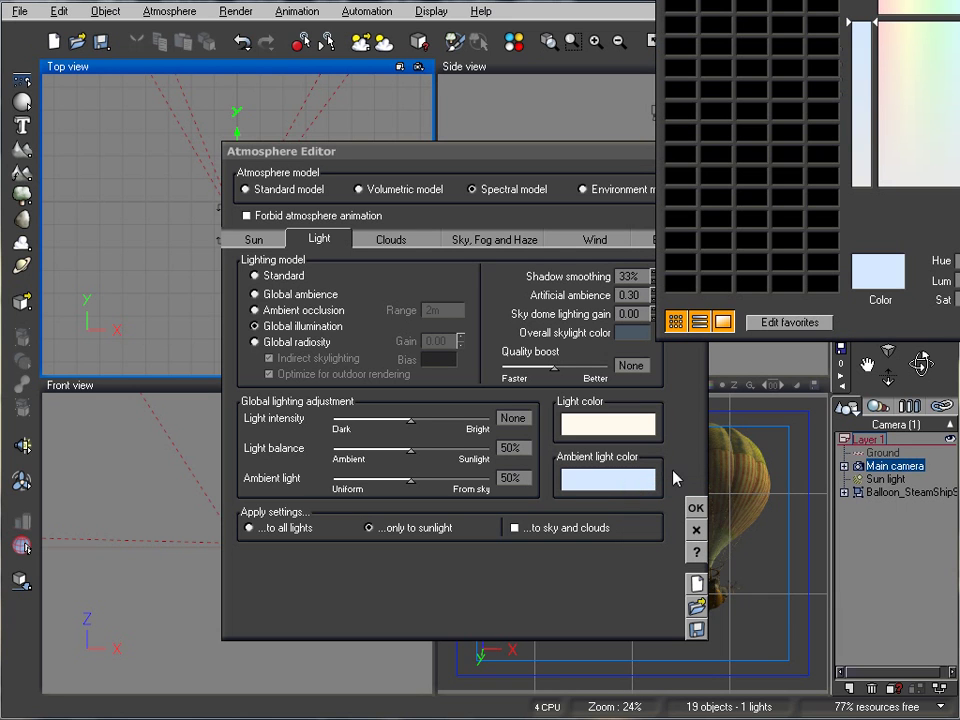
left_click(862, 162)
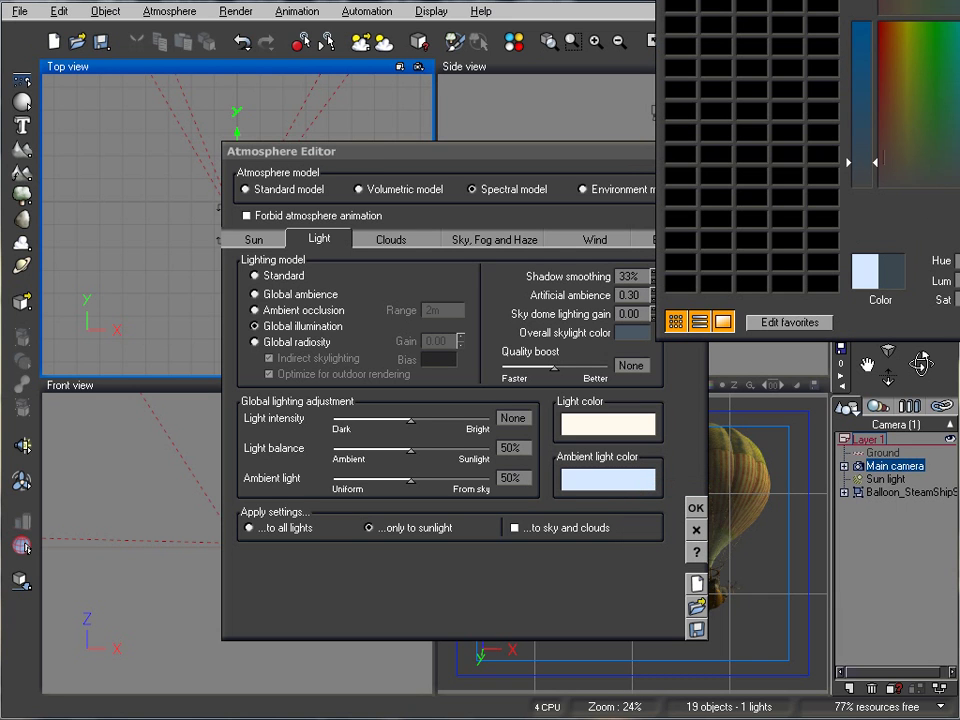
key("Return")
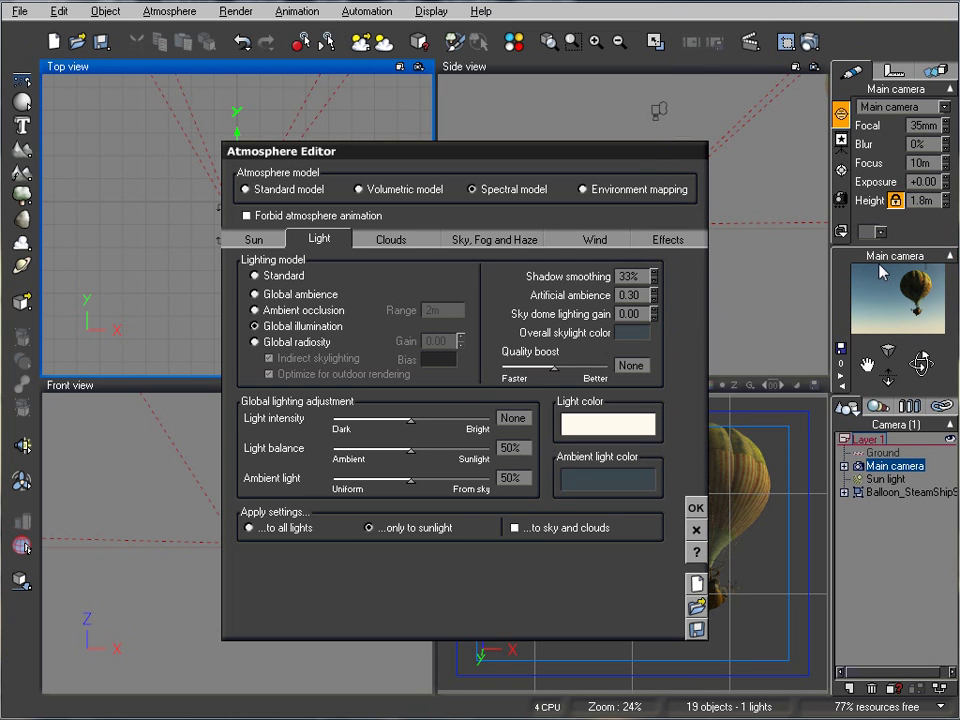
left_click_drag(453, 437, 389, 451)
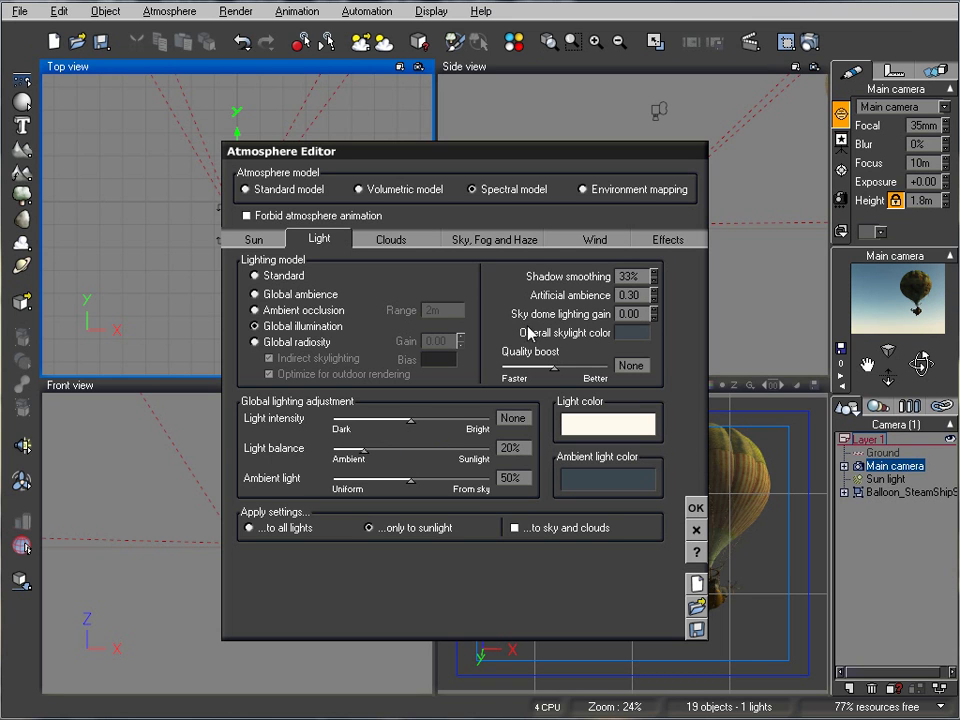
Add a Dense Cumulus Layer from the Spectral 2 cloud materials to the atmosphere.
left_click(364, 233)
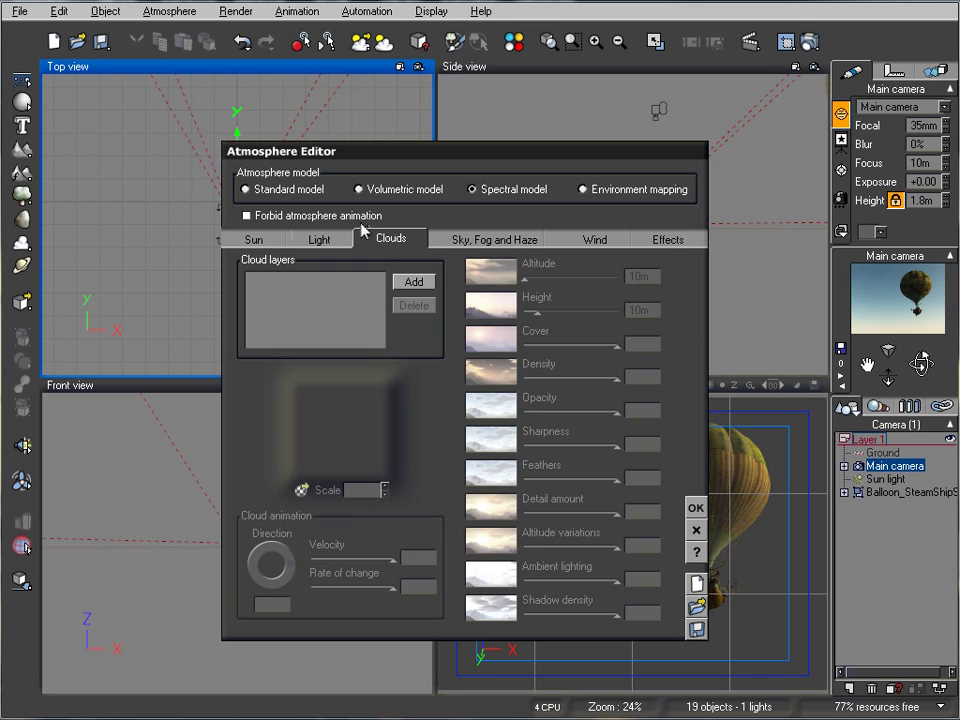
left_click(420, 283)
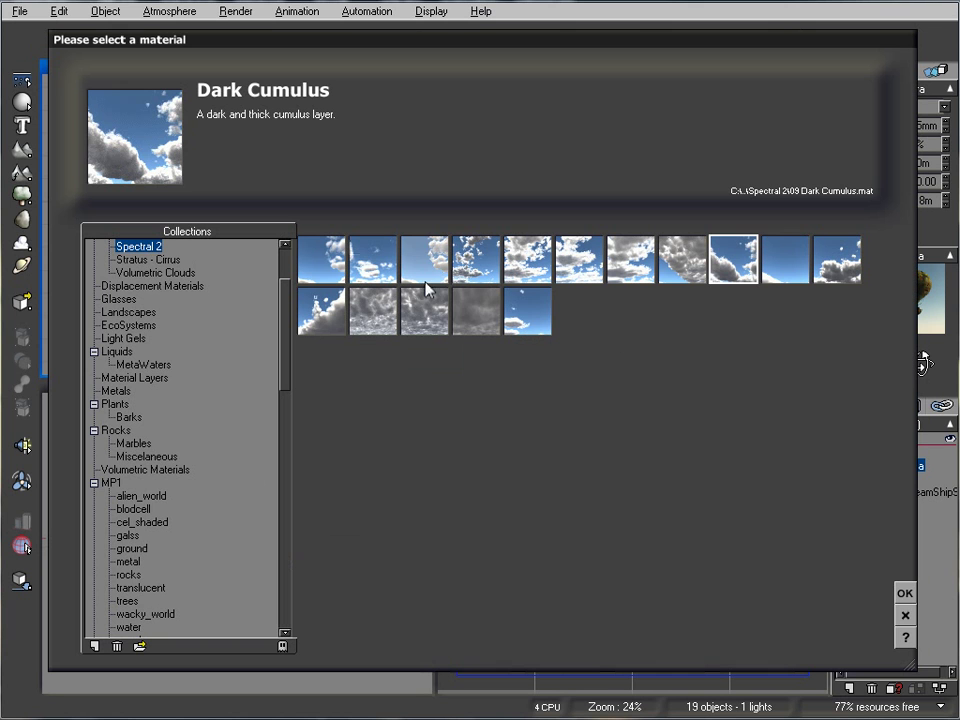
left_click(470, 310)
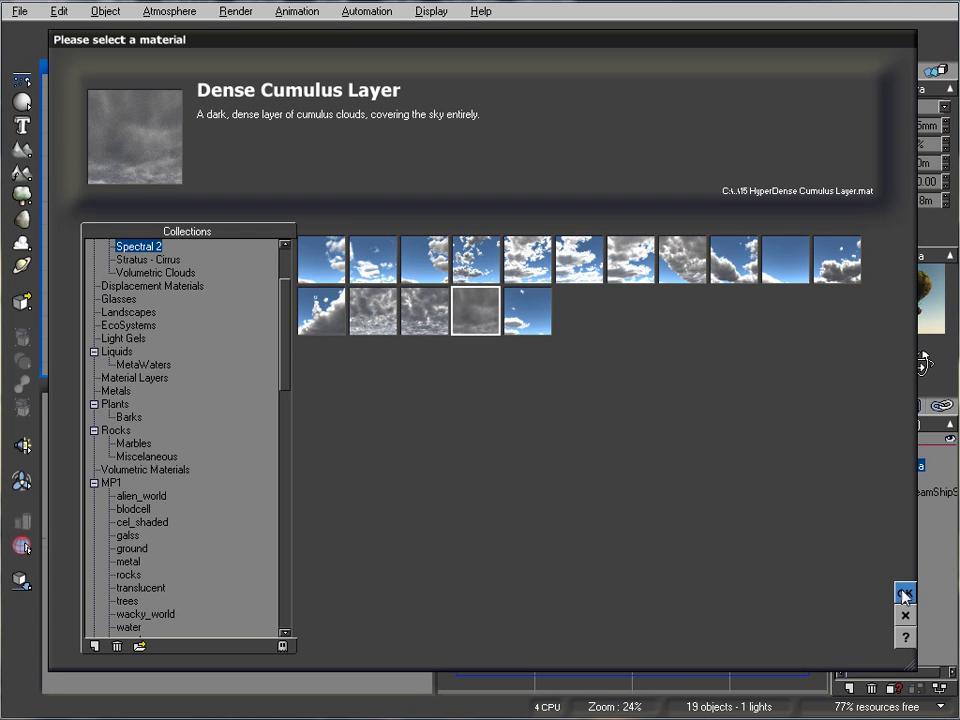
left_click_drag(284, 315, 288, 285)
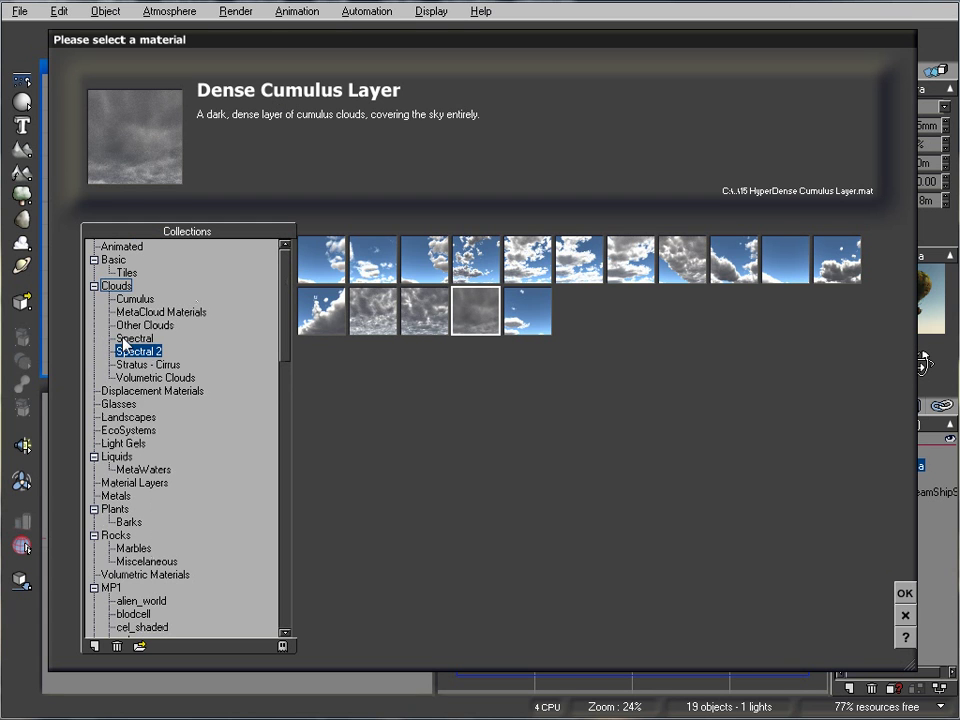
left_click(906, 594)
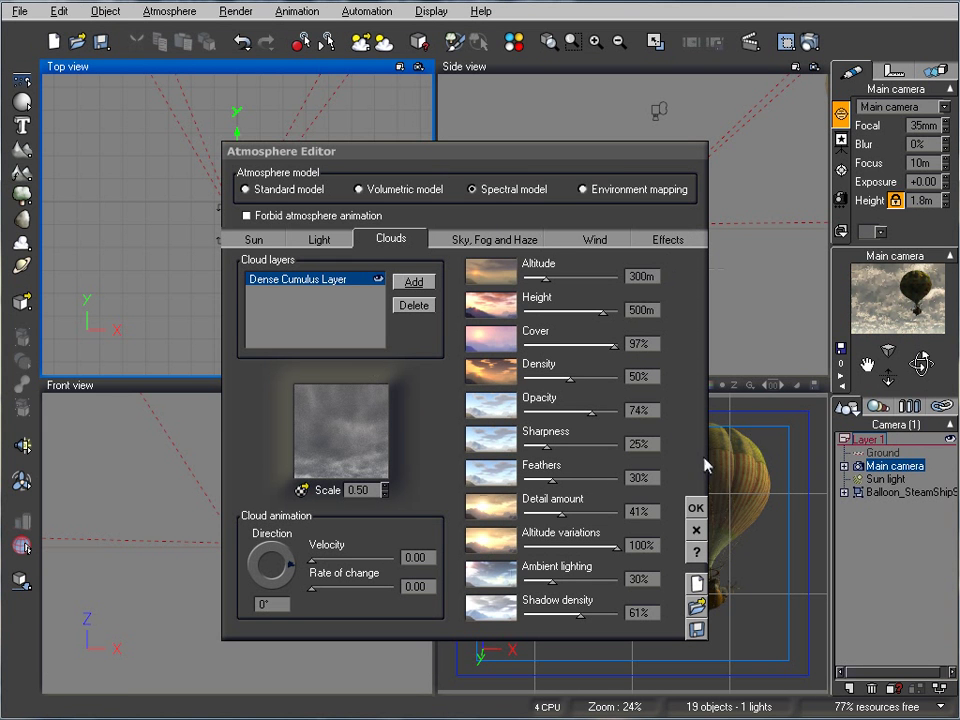
Set the cumulus layer's cover to 100% and density to 89%, and apply the atmosphere changes.
left_click_drag(614, 345, 628, 345)
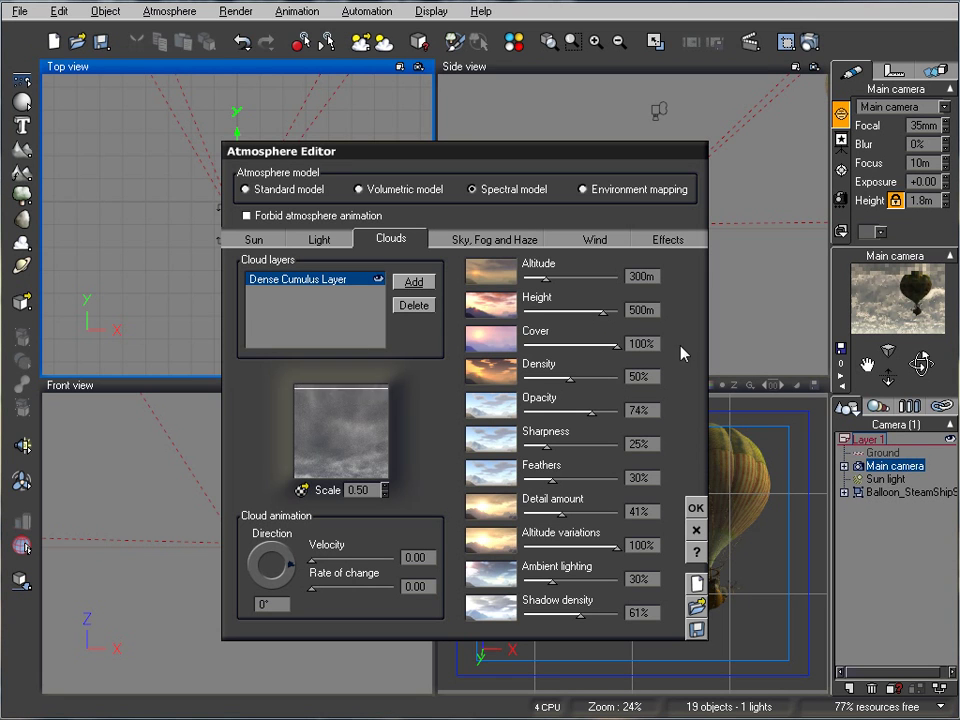
left_click_drag(563, 381, 603, 380)
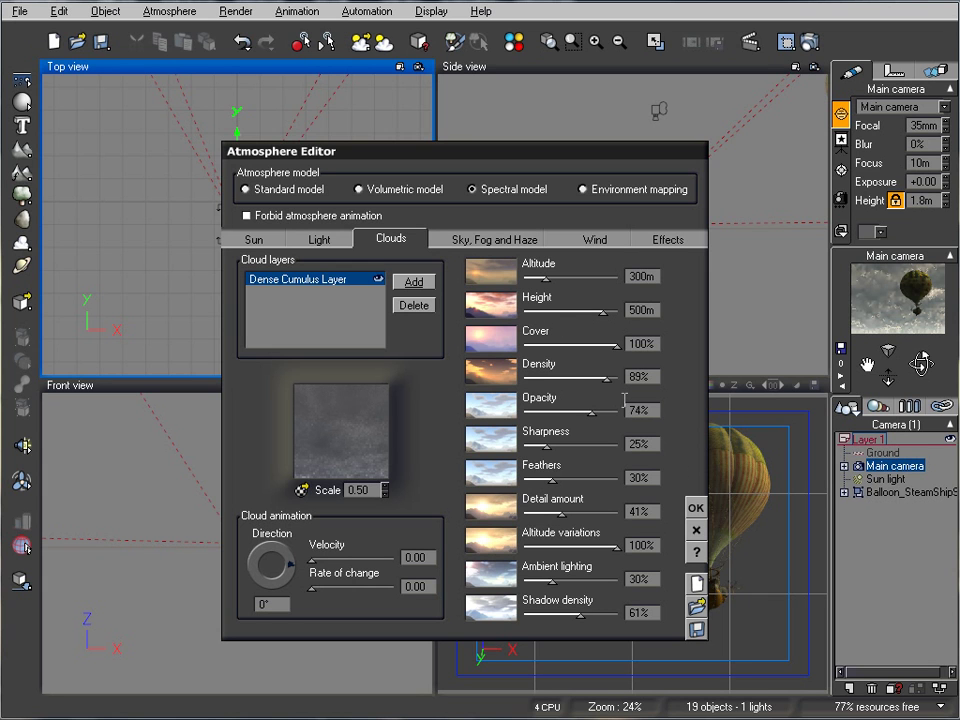
left_click(697, 508)
Check the balloon's position values and set the Dense Cumulus Layer's altitude to 32 m in the atmosphere settings.
left_click(900, 492)
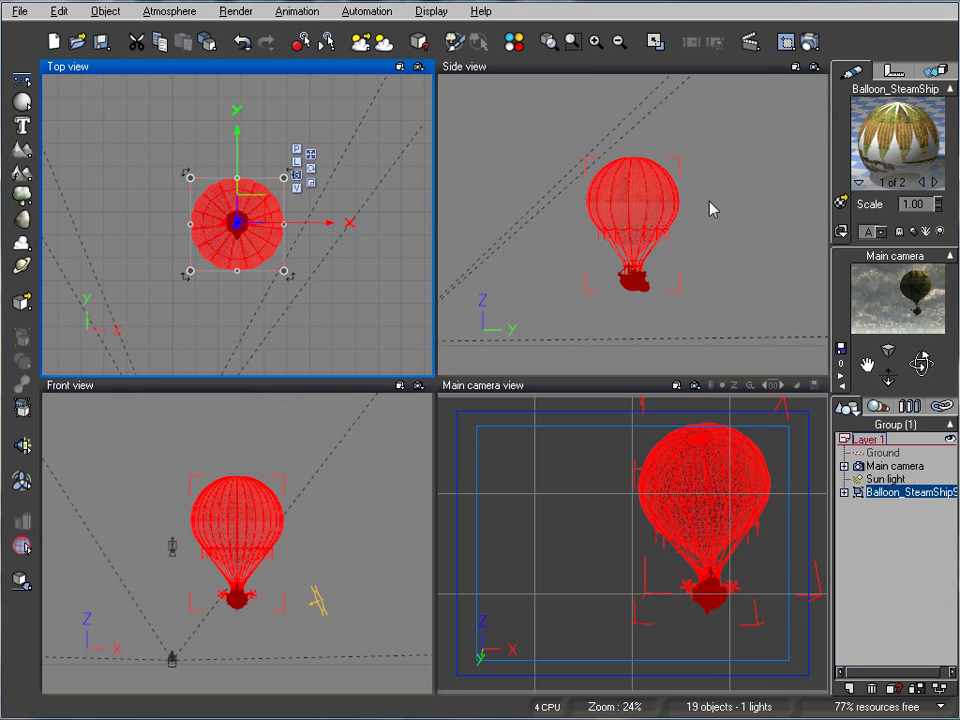
left_click(900, 73)
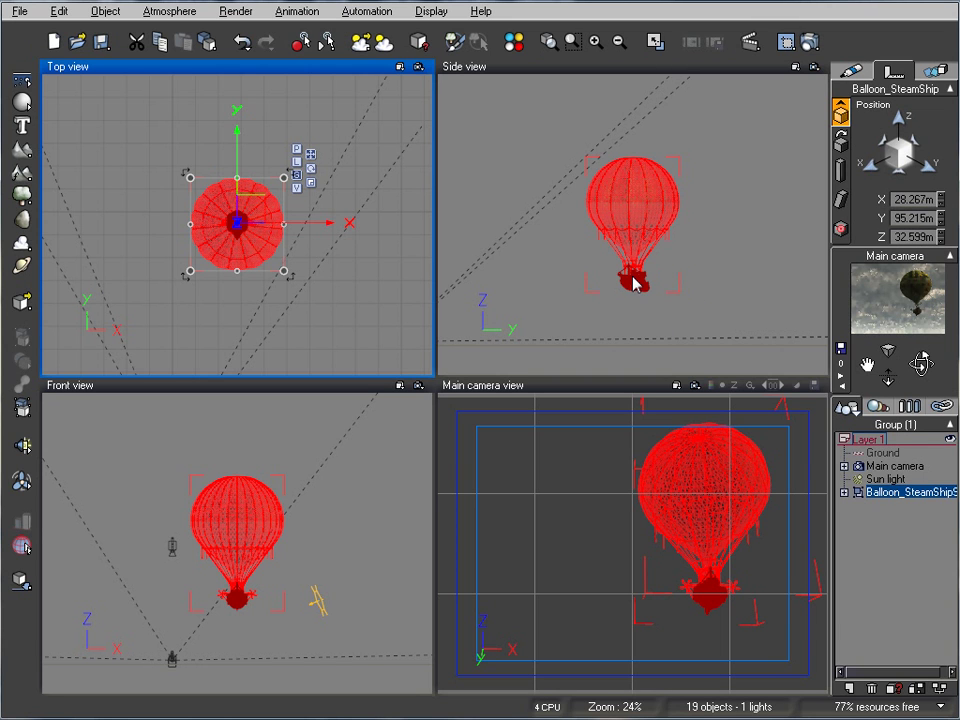
left_click(170, 11)
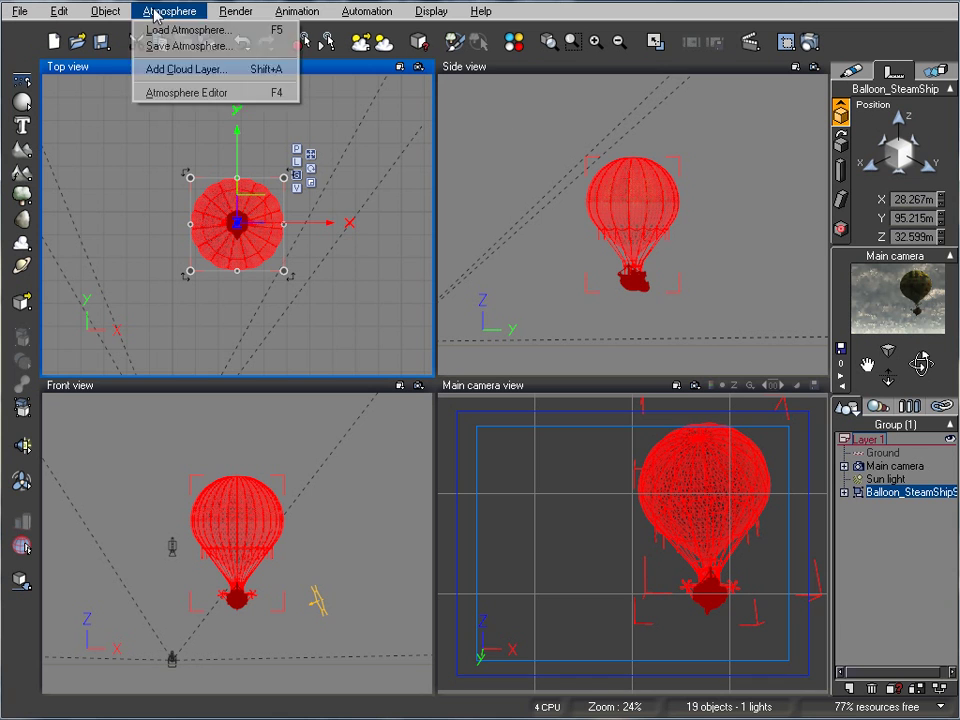
left_click(200, 91)
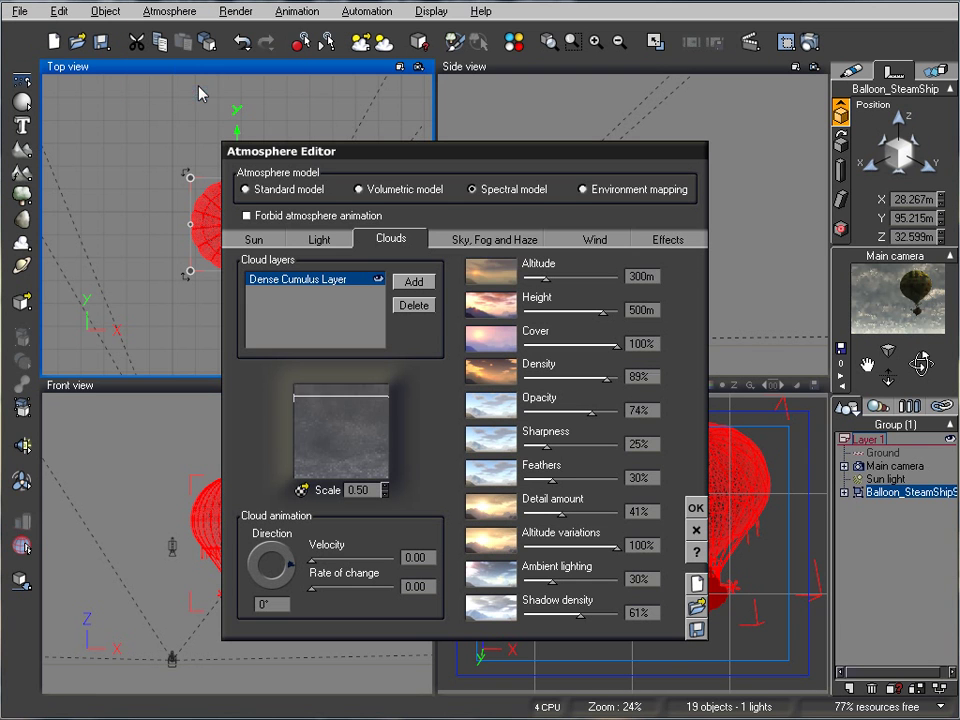
left_click(645, 272)
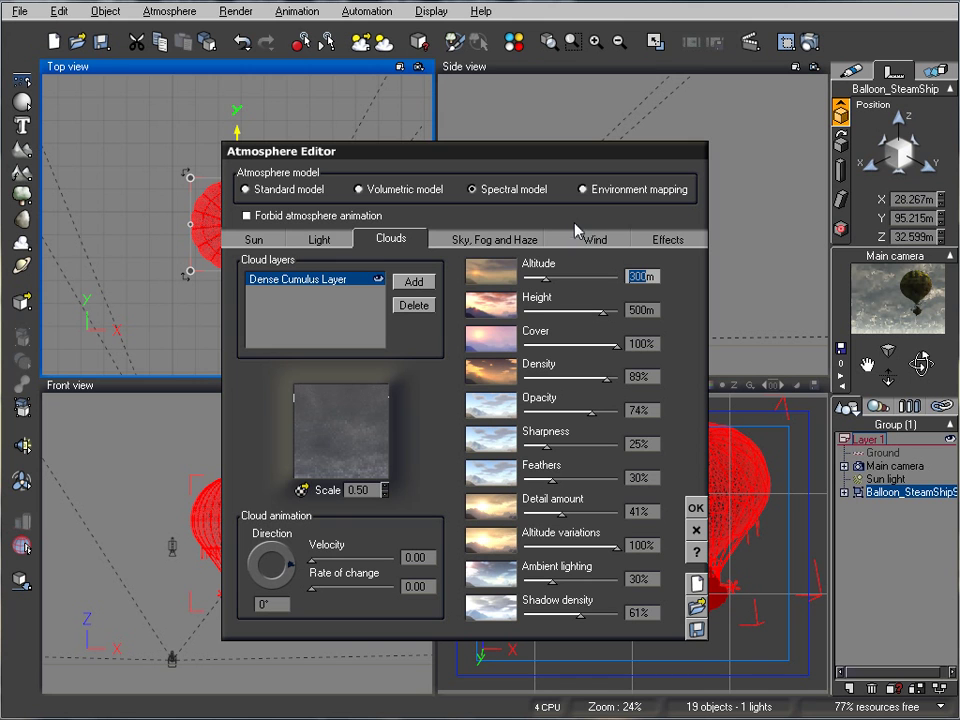
type("32")
key("Return")
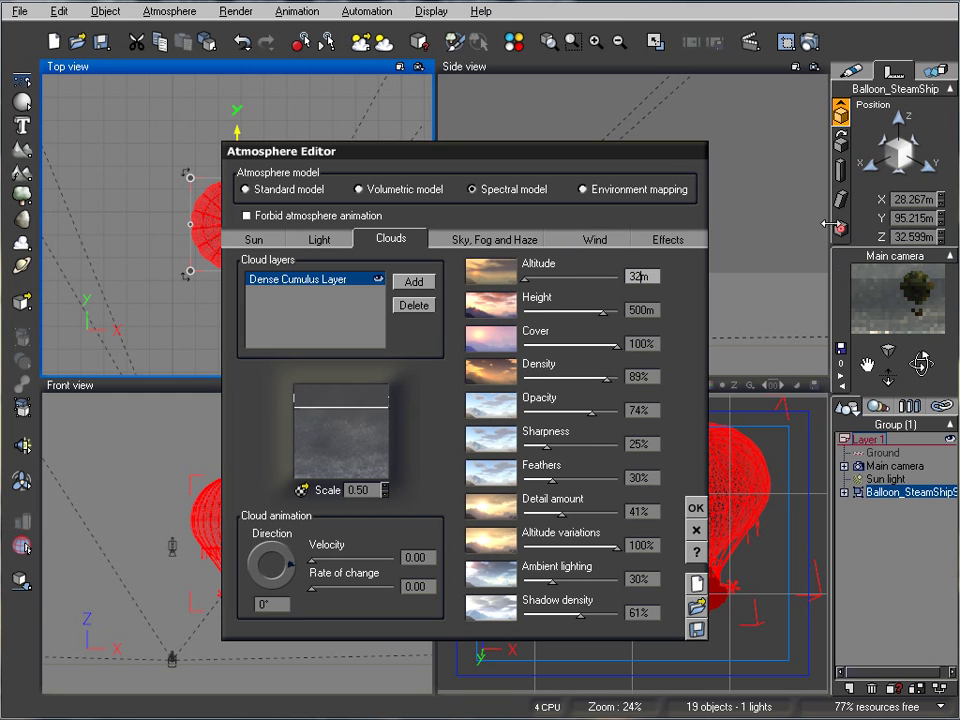
Lower the Dense Cumulus Layer's altitude to 20 m.
left_click_drag(662, 160, 487, 137)
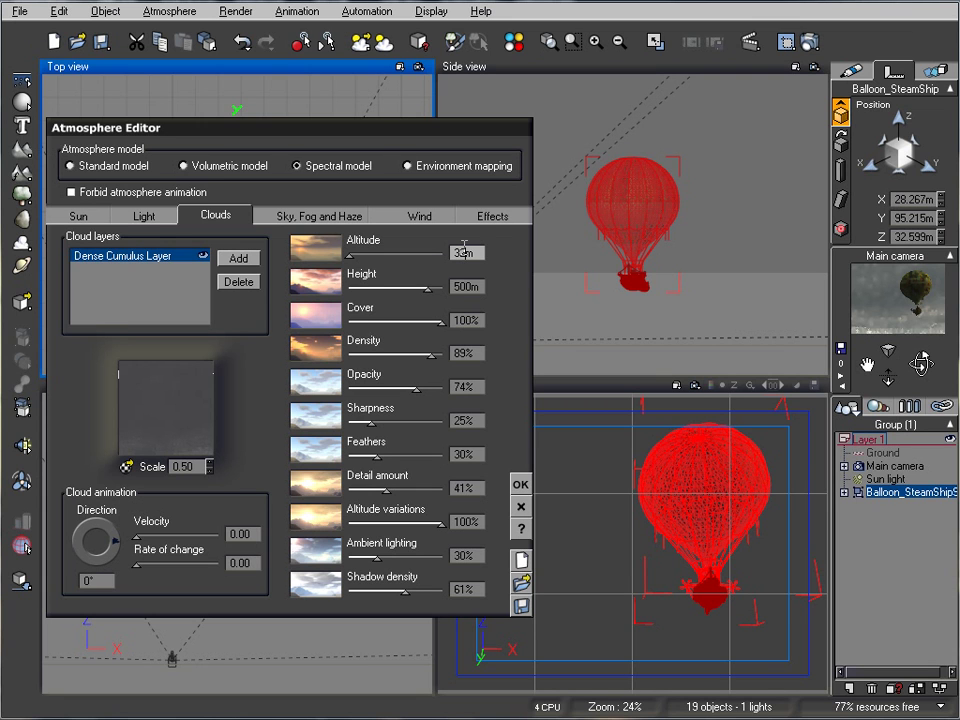
type("20")
key("Return")
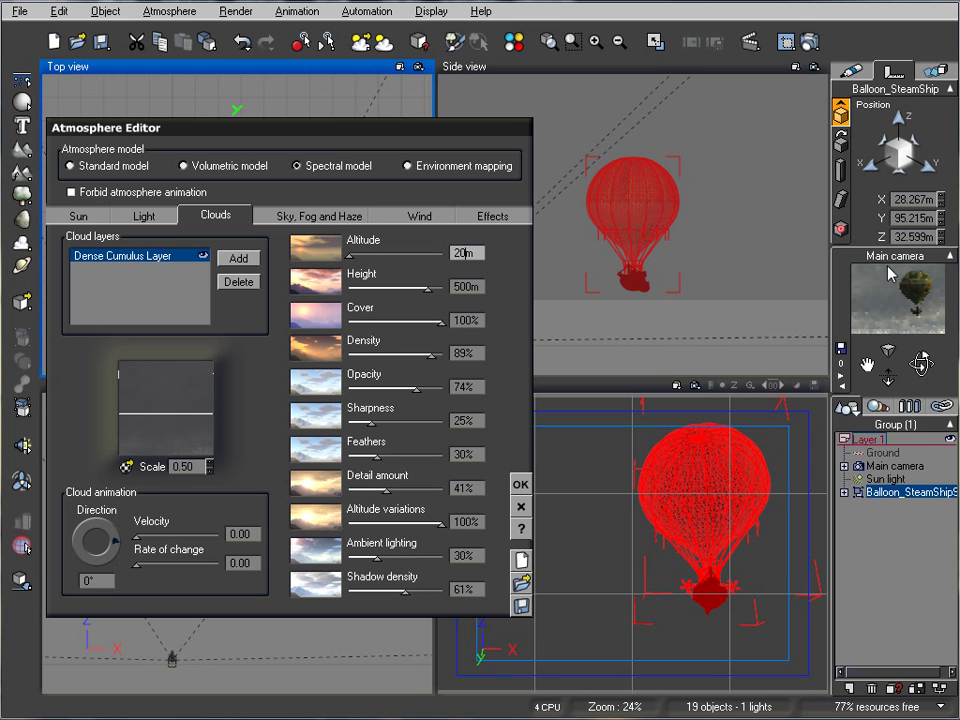
Set the sky ground density to 27%, sky mean altitude to 782.17 m, decay amount to 84% and decay mean altitude to 2.878 km.
left_click_drag(266, 125, 305, 122)
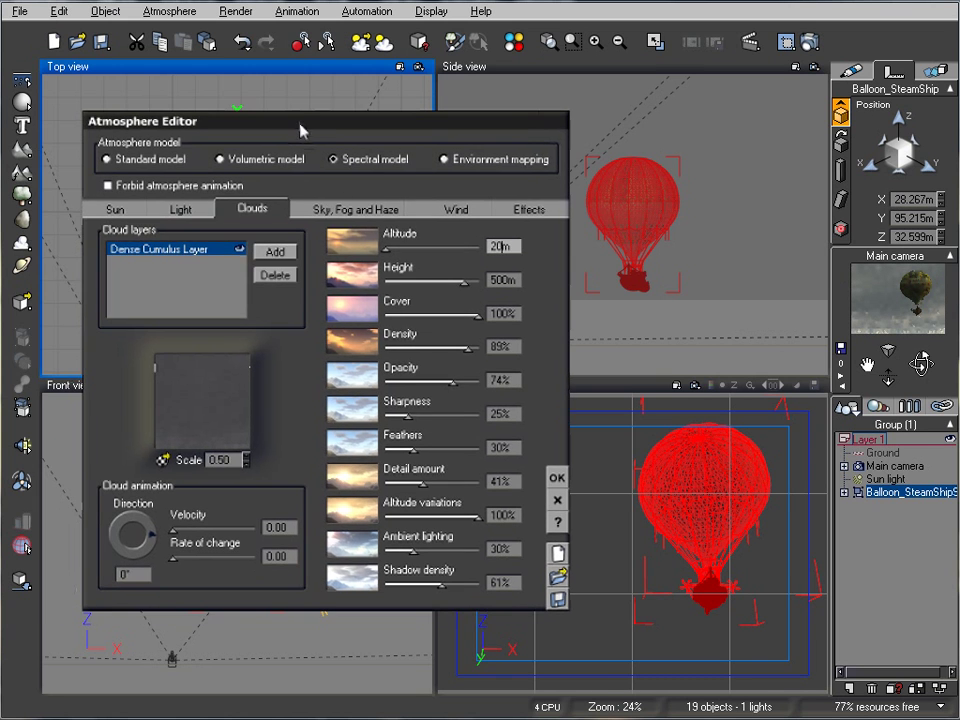
left_click(355, 209)
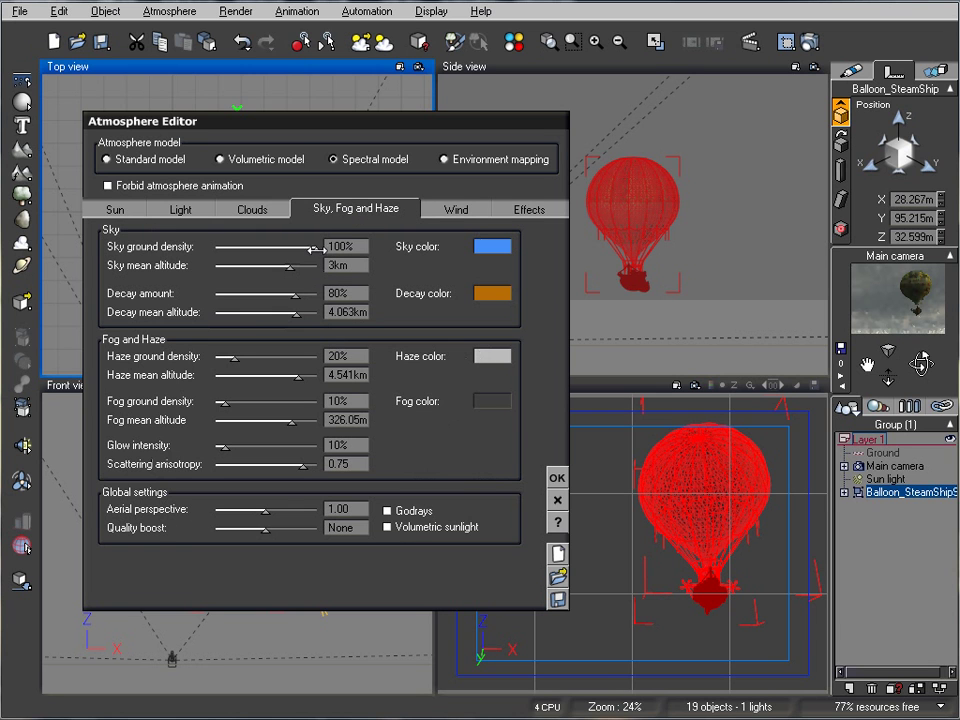
left_click_drag(316, 246, 262, 238)
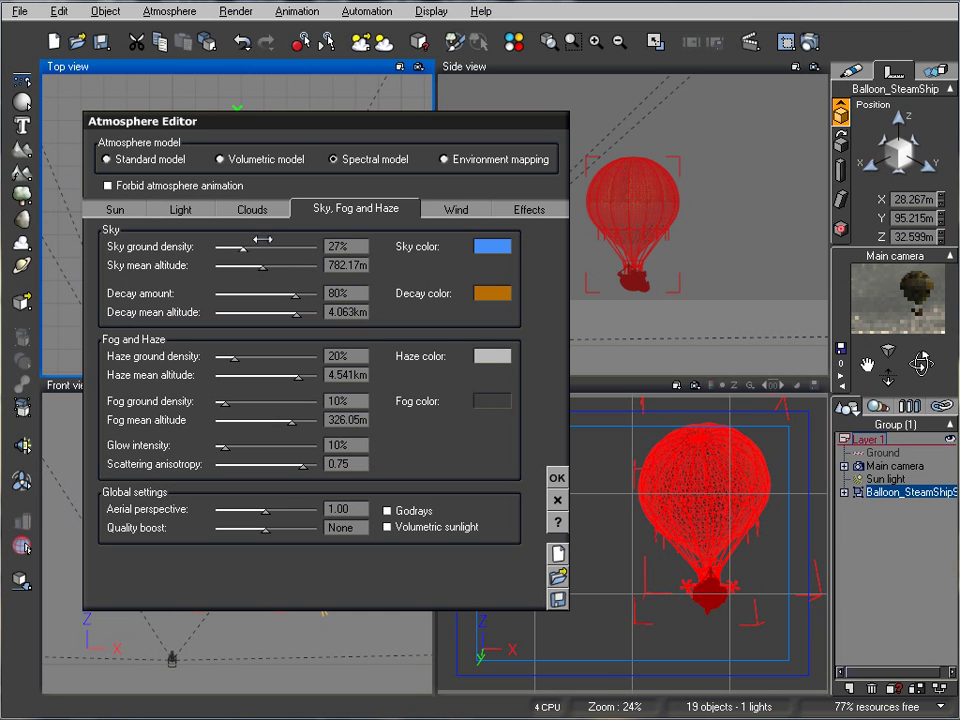
left_click_drag(296, 294, 289, 312)
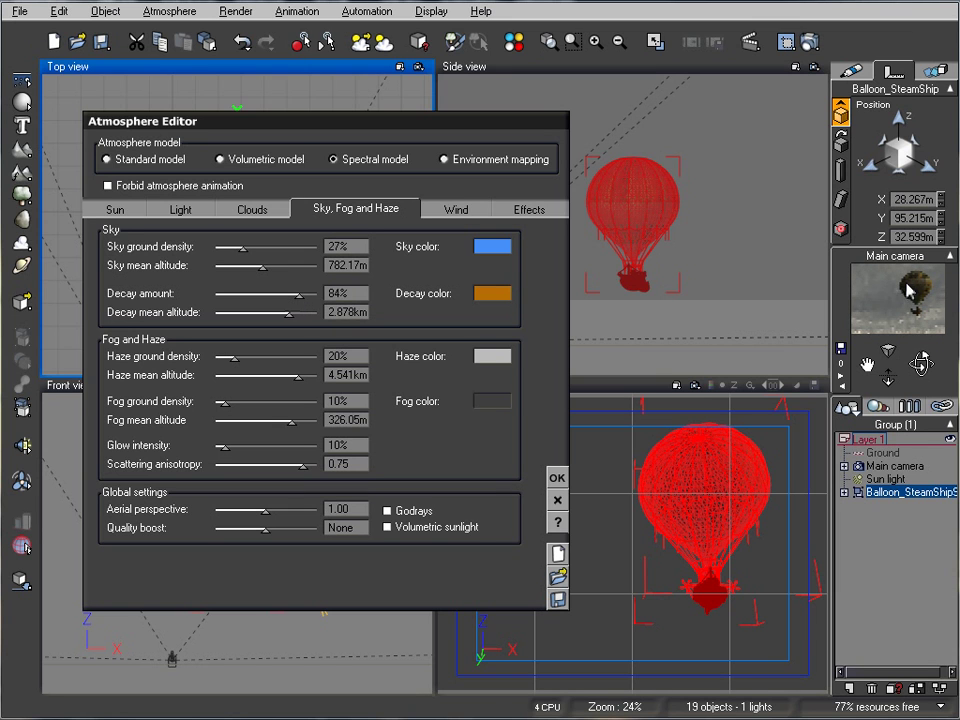
Set the haze ground density to 25% and fog ground density to 20%, and change the haze color to dark grey.
left_click_drag(225, 403, 236, 403)
right_click(501, 357)
left_click(558, 365)
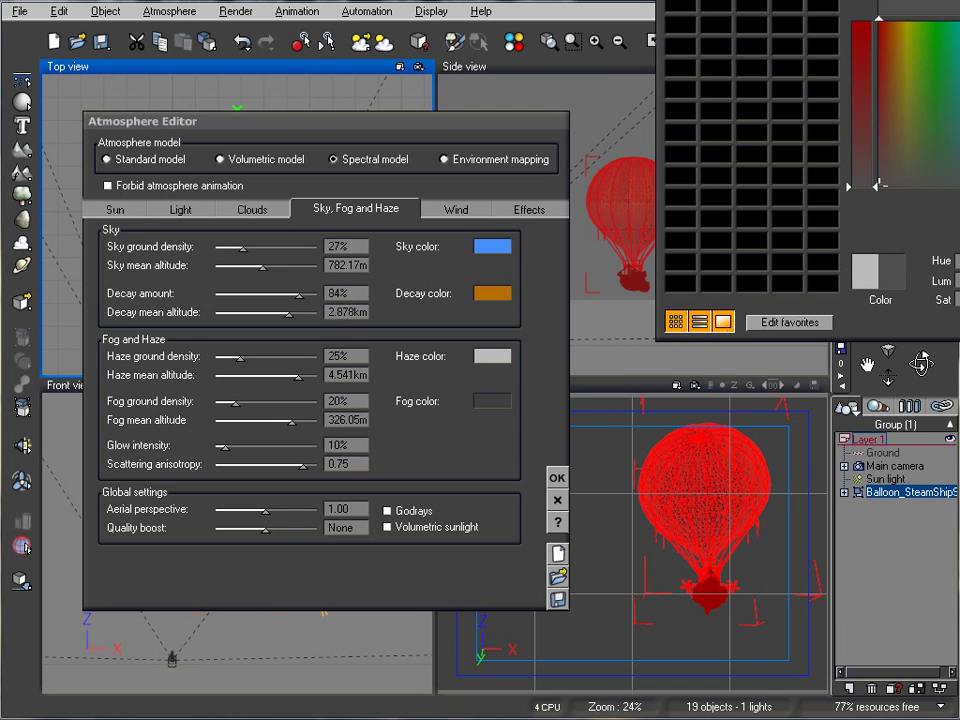
key("Return")
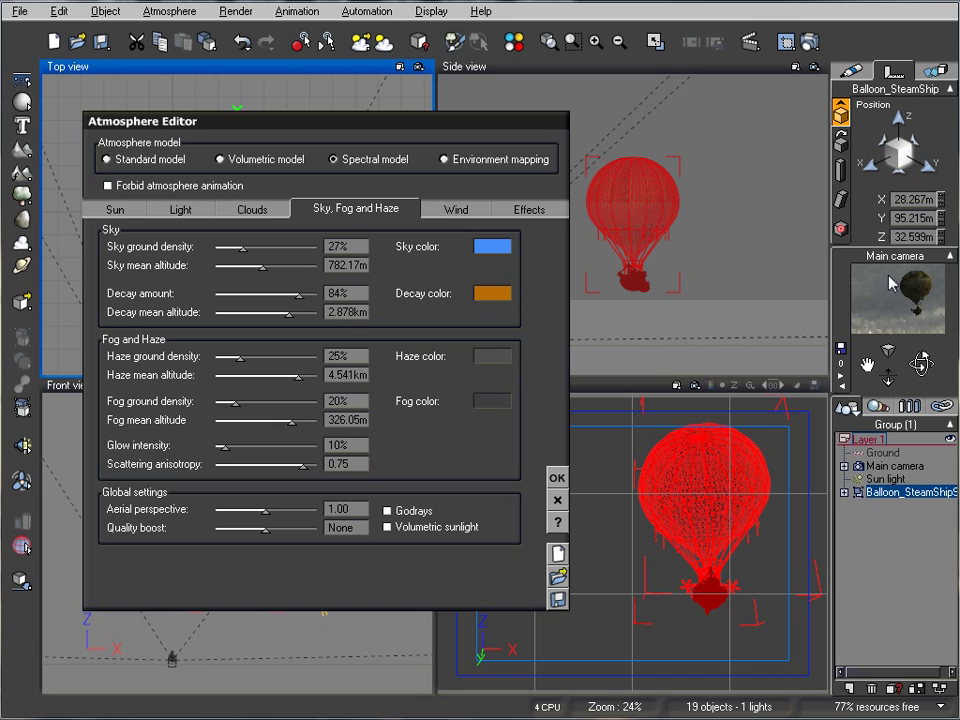
Set glow intensity to 6%, scattering anisotropy to 0.82, aerial perspective to 10, haze density to 20%, sky density to 21% and sky mean altitude to 677.93 m.
left_click_drag(285, 442, 396, 506)
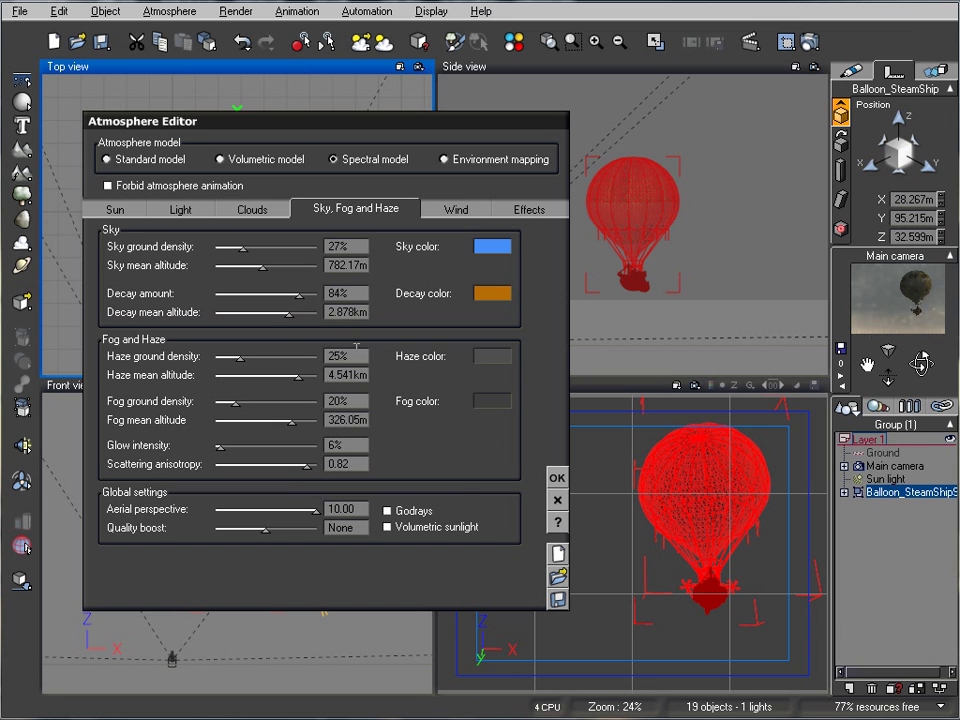
left_click_drag(263, 346, 257, 346)
mouse_move(256, 250)
left_mouse_down()
mouse_move(248, 249)
mouse_move(265, 261)
left_mouse_up()
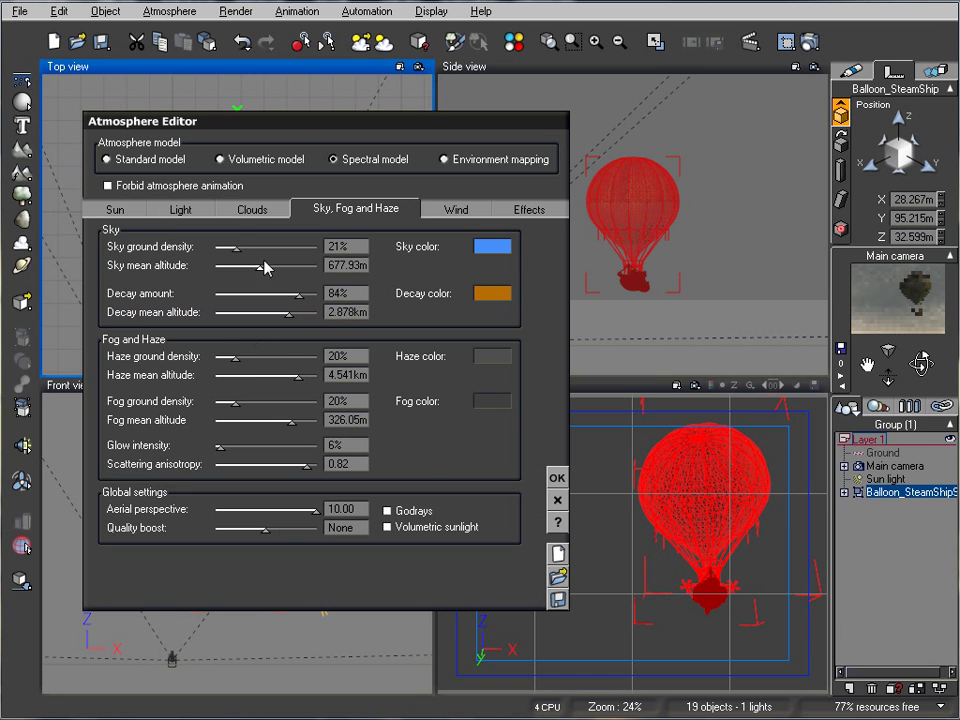
Darken the global lighting by lowering the atmosphere's light intensity below zero.
left_click(183, 209)
left_click_drag(283, 398, 258, 388)
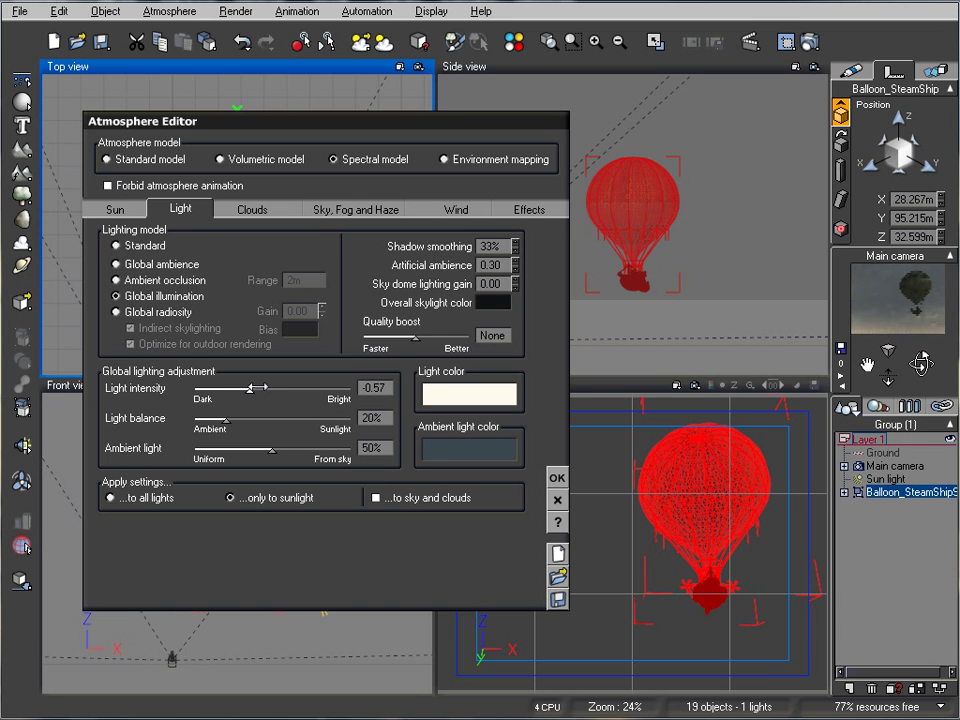
left_click_drag(296, 386, 291, 386)
Set the sky's decay amount to 73% and its decay mean altitude to 2.639 km.
left_click(350, 209)
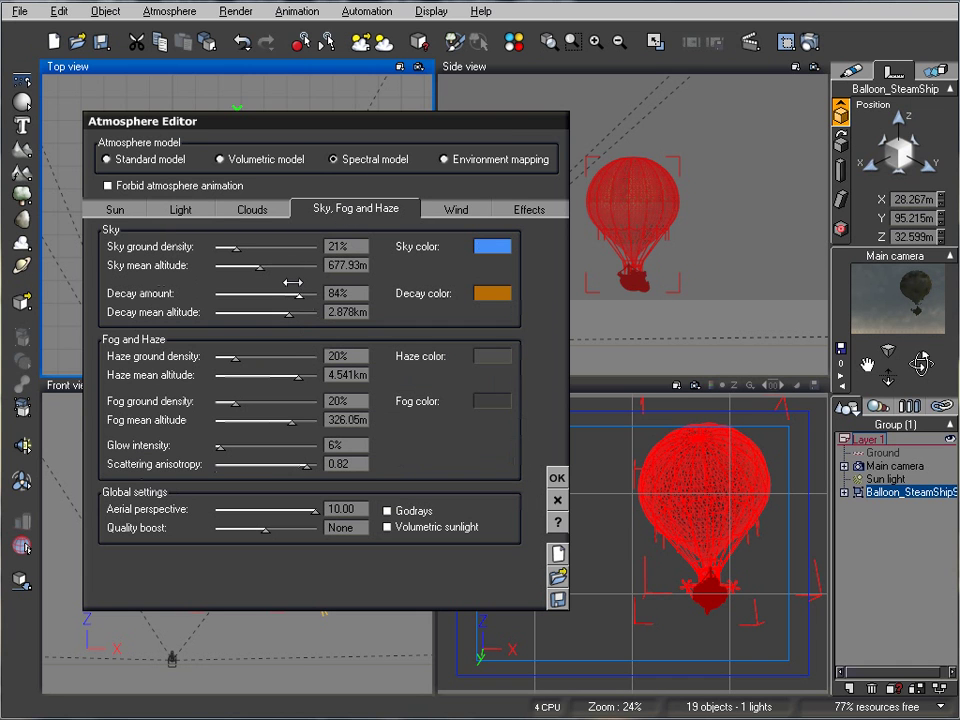
left_click_drag(298, 294, 216, 294)
left_click_drag(289, 313, 226, 314)
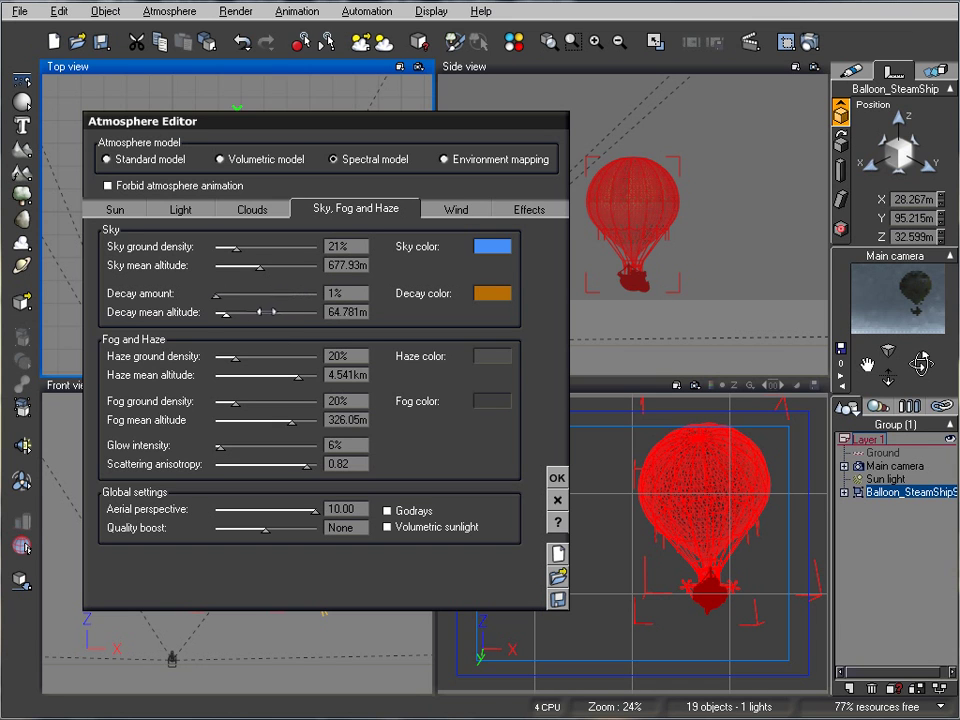
left_click_drag(236, 313, 289, 313)
left_click_drag(216, 294, 288, 294)
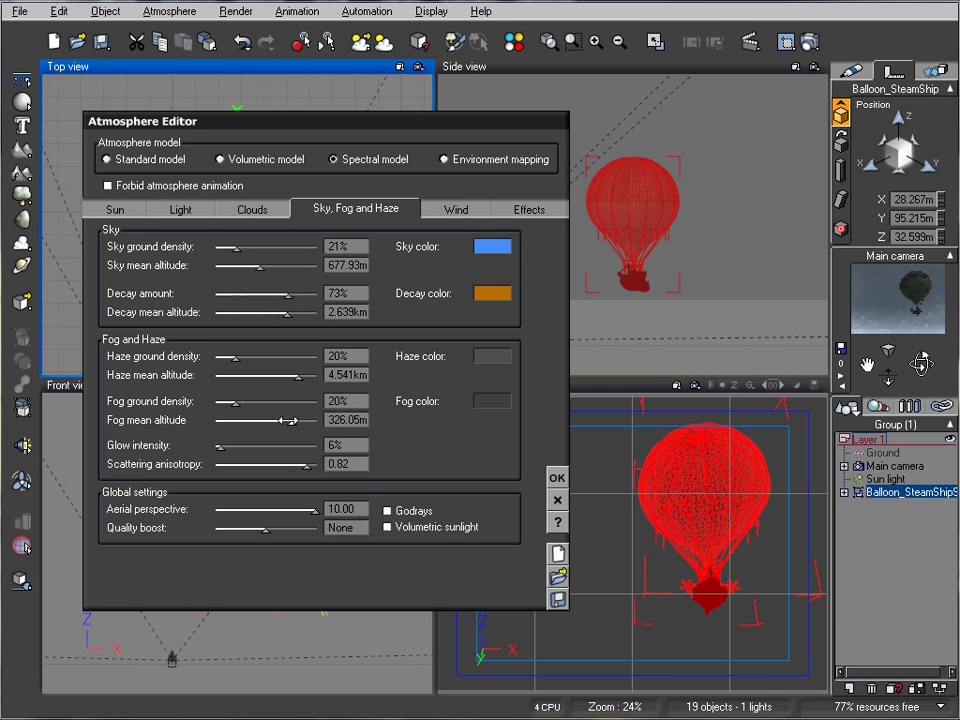
Darken the fog color to black, set fog ground density to 88% and fog mean altitude to 169.29 m, and apply the atmosphere changes.
right_click(506, 399)
left_click(522, 404)
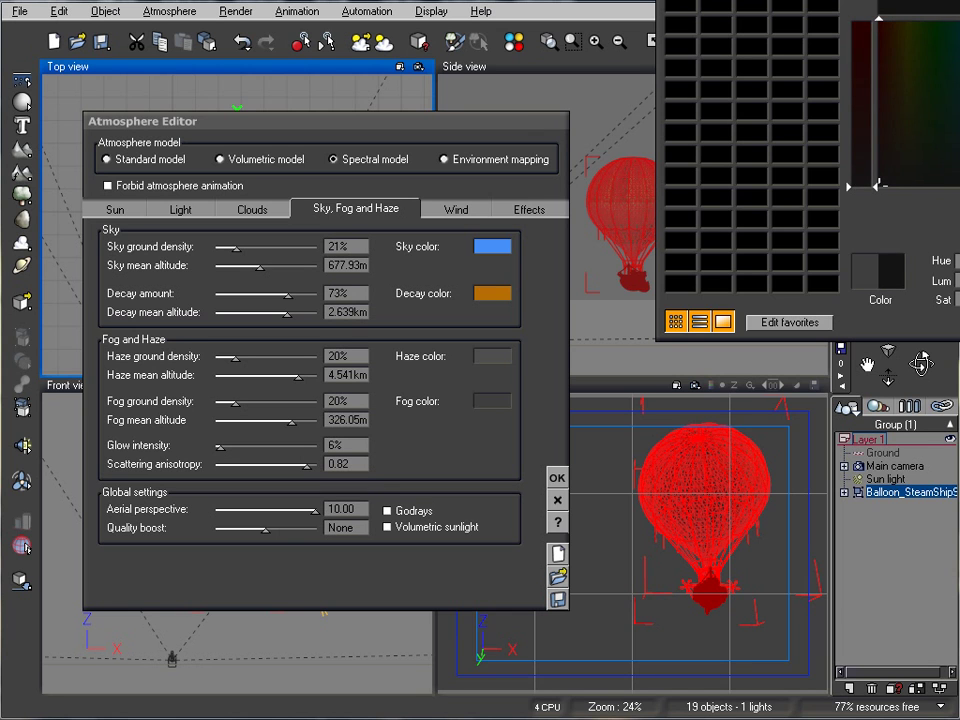
key("Return")
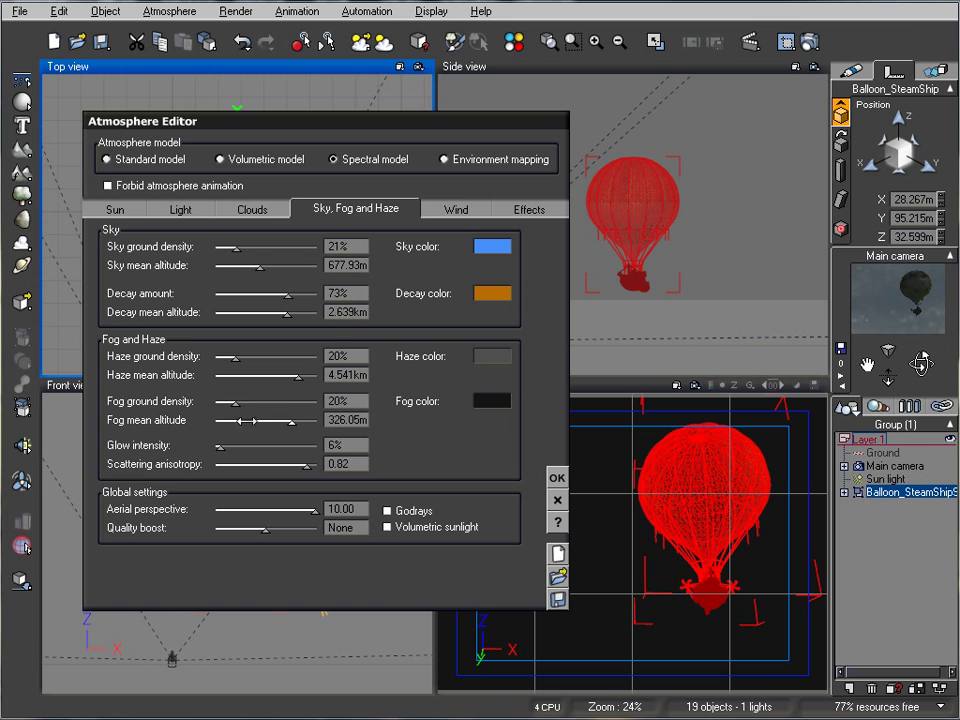
left_click_drag(236, 403, 320, 404)
right_click(505, 410)
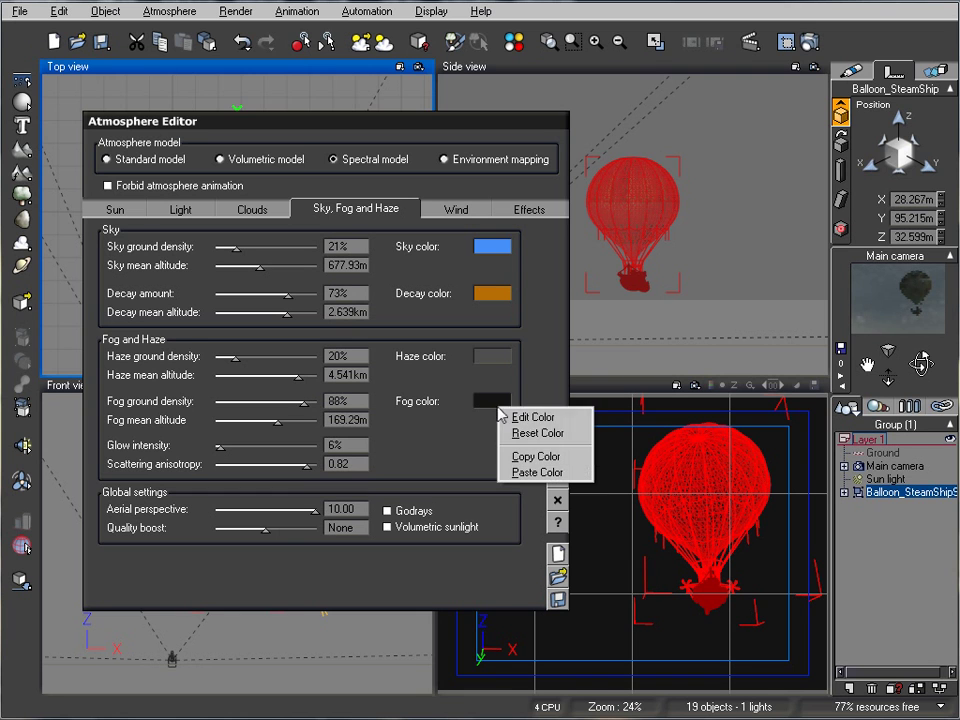
left_click(522, 418)
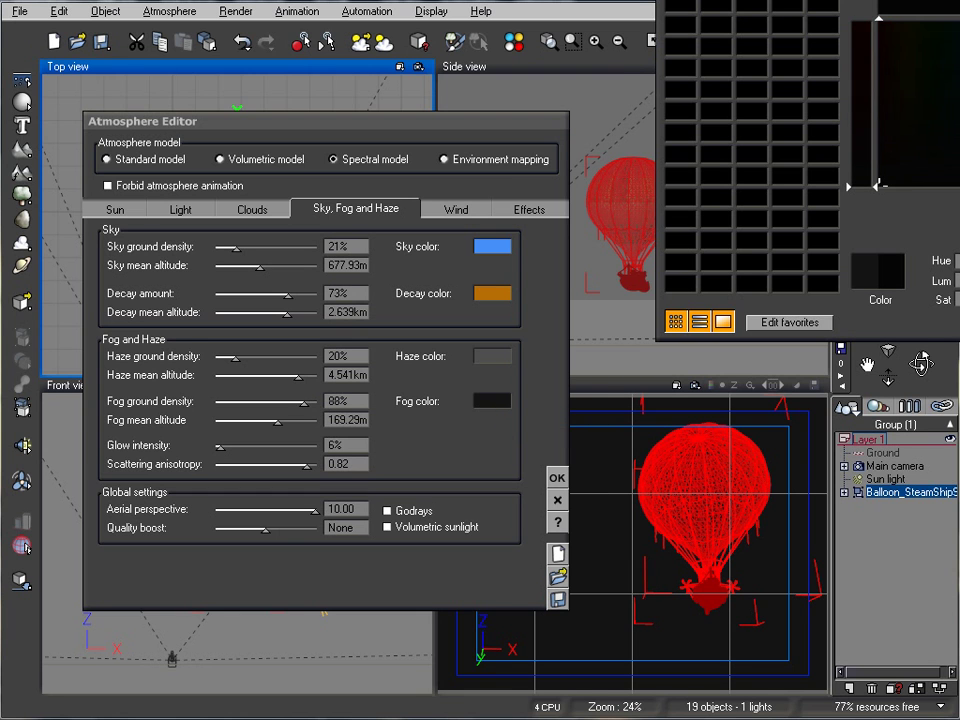
key("Return")
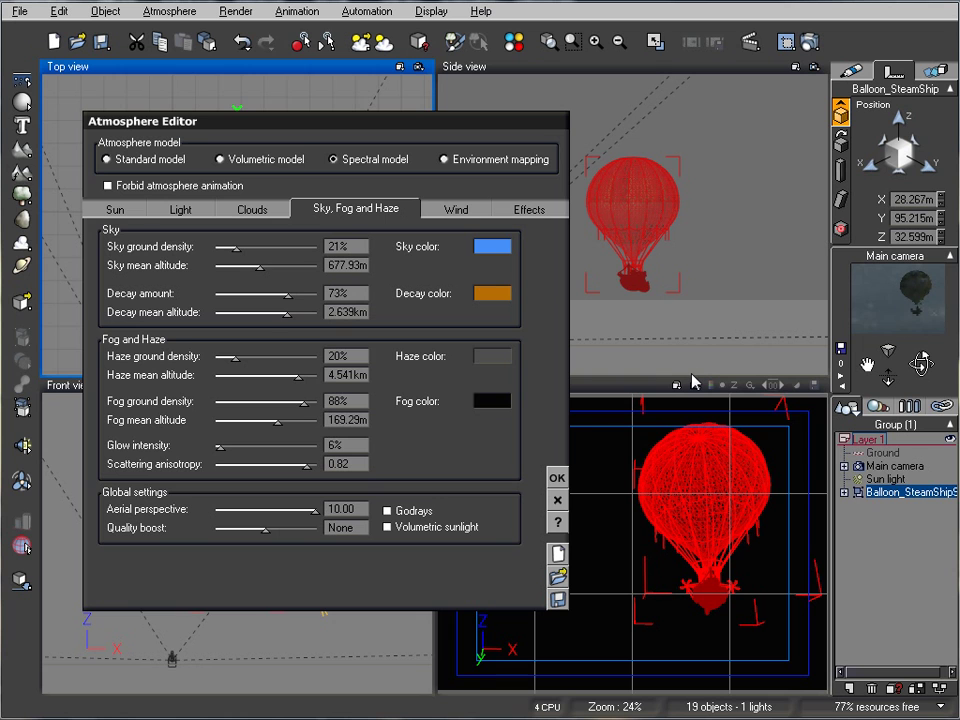
left_click(558, 479)
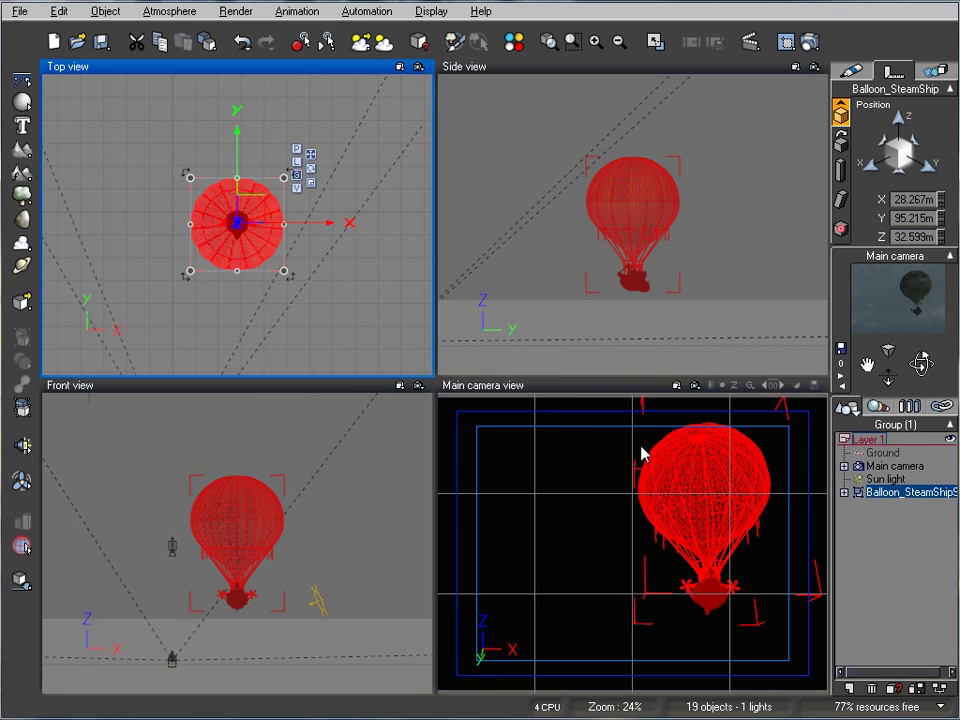
Run a test render of the scene to the screen and close the render display.
left_click(811, 43)
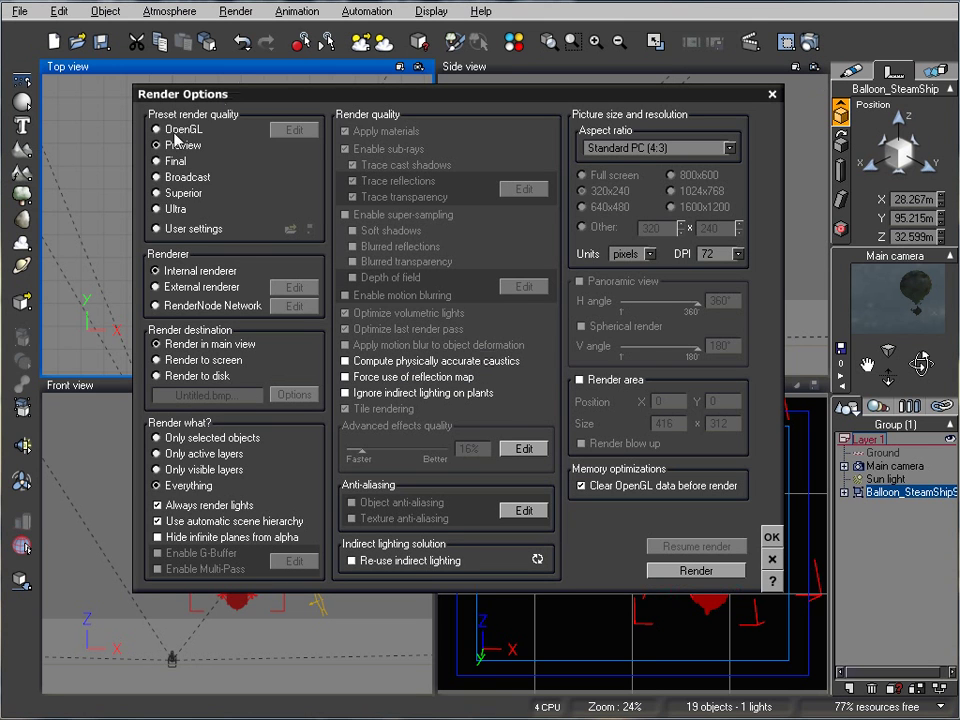
left_click(226, 362)
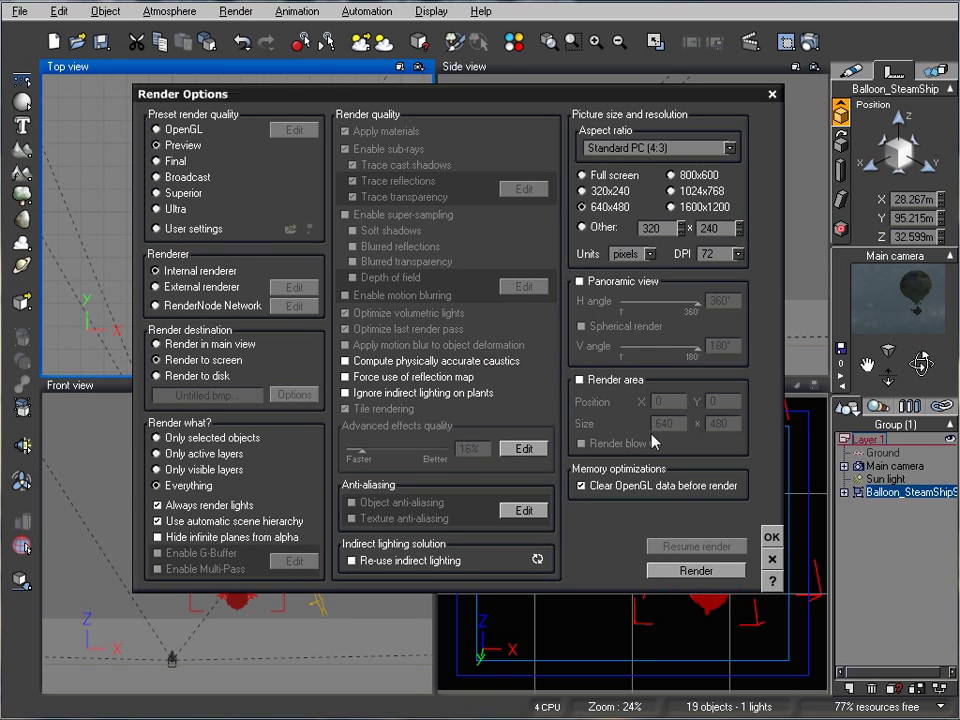
left_click(700, 570)
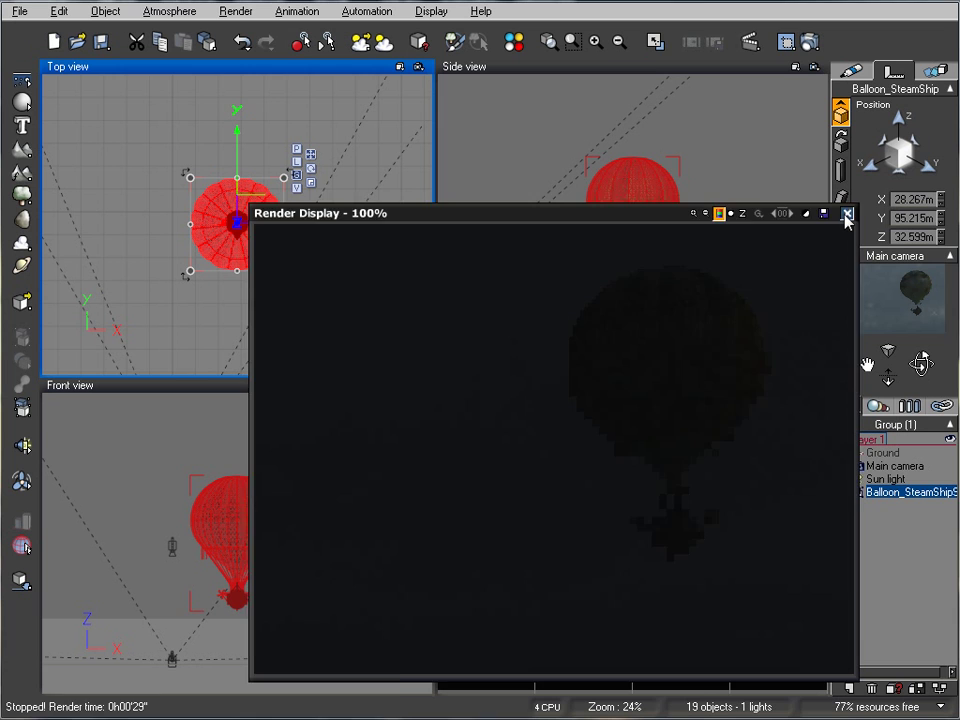
left_click(847, 213)
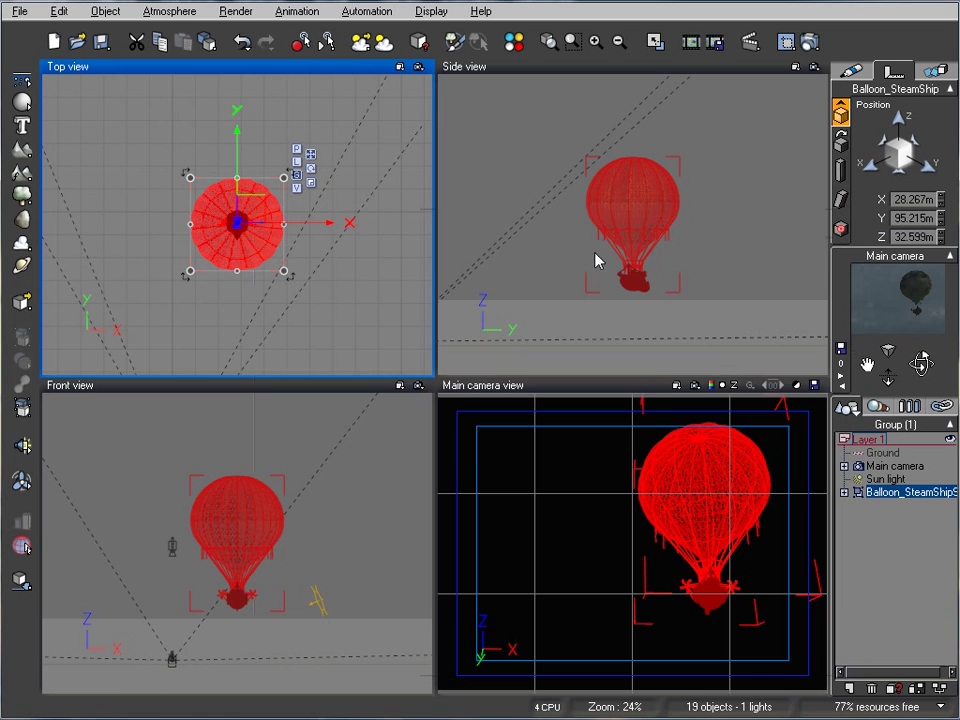
Add a quadratic spot light below and beside the balloon, at about X 5.73 m, Y 76.44 m, Z 8.29 m.
right_click_drag(565, 285, 573, 215)
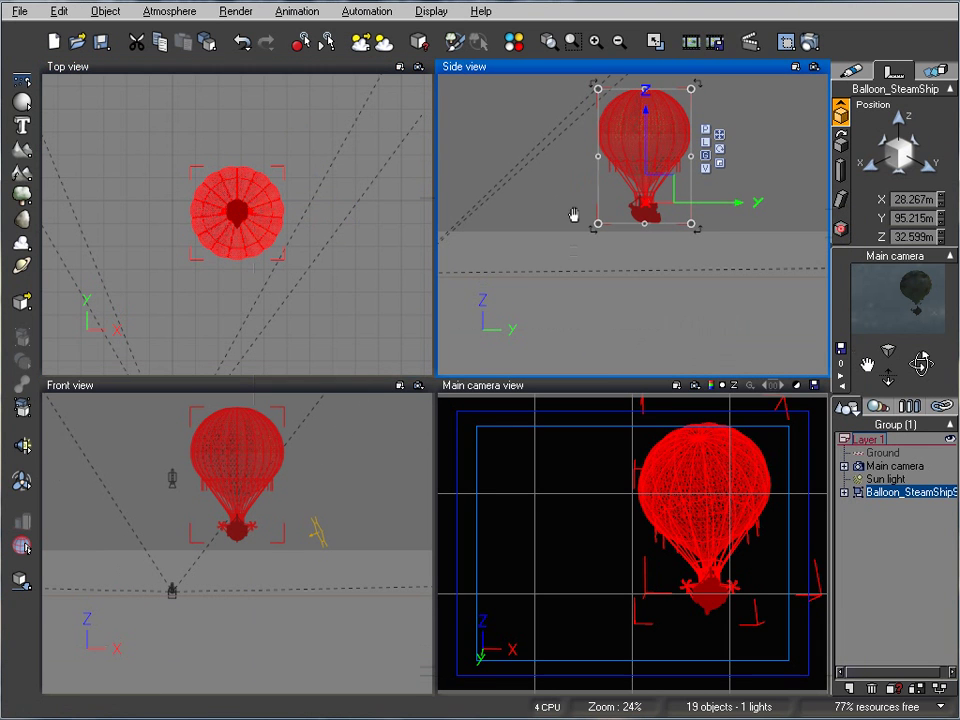
left_click(22, 445)
left_click_drag(621, 253, 598, 270)
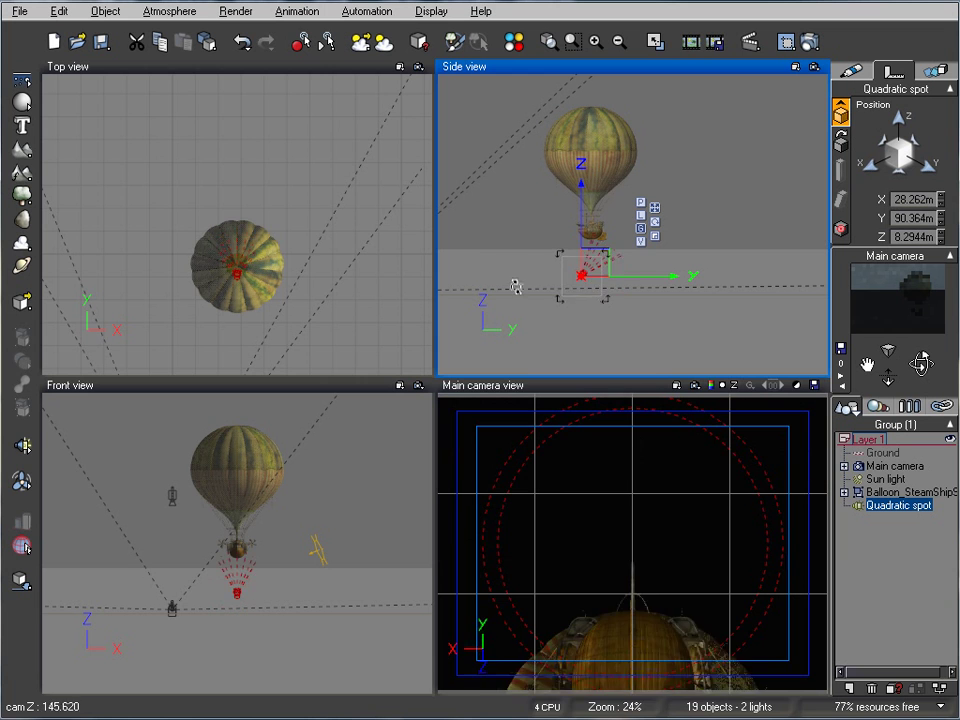
right_click_drag(285, 279, 368, 208)
left_click_drag(340, 187, 288, 219)
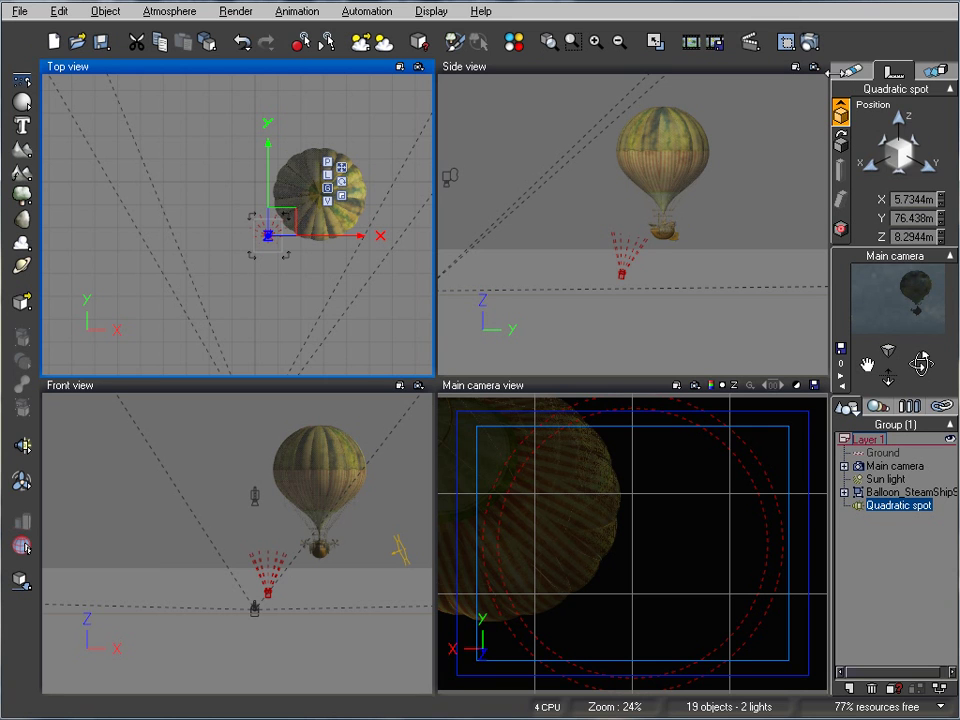
Show the quadratic spot's light attributes and rotate the spot to aim up at the balloon.
left_click(848, 71)
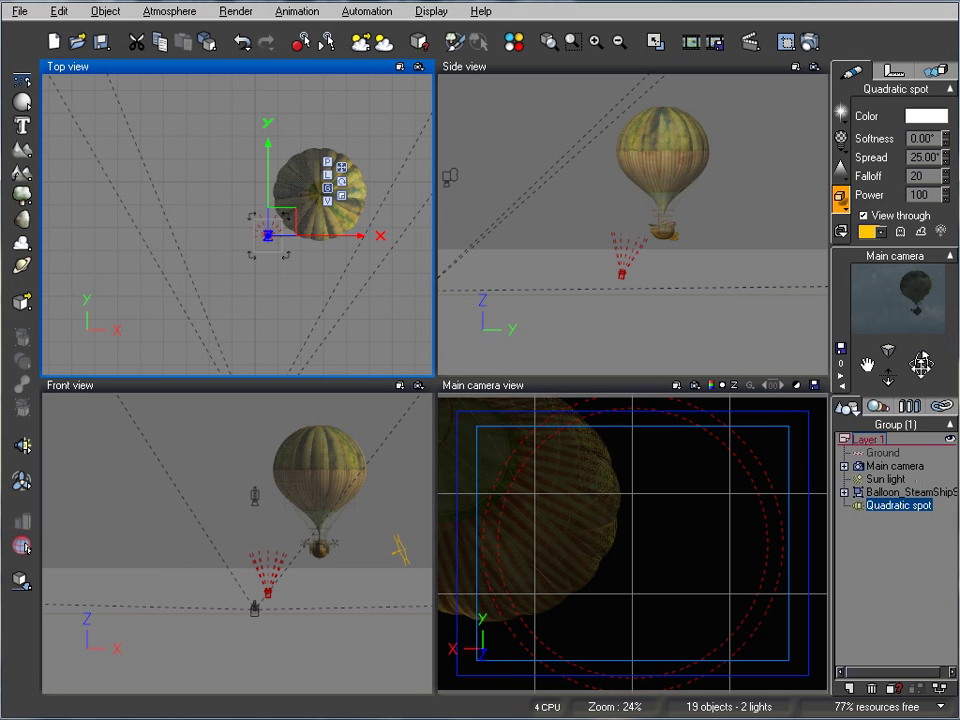
mouse_move(866, 362)
left_mouse_down()
mouse_move(855, 366)
mouse_move(854, 348)
mouse_move(857, 374)
left_mouse_up()
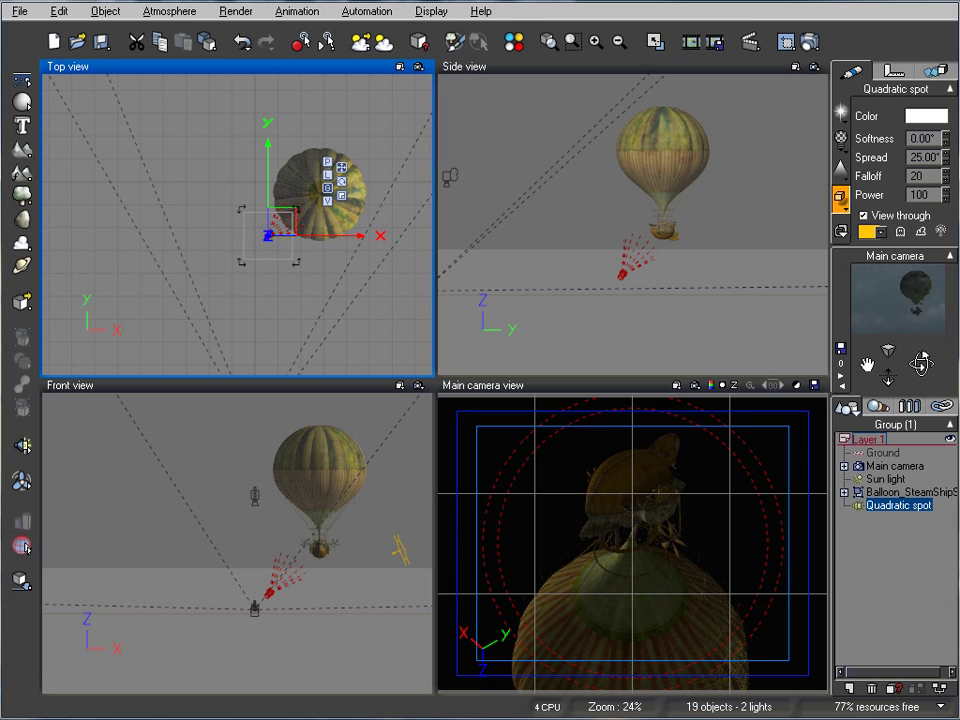
Enable volumetric light on the quadratic spot and move the spot lower beneath the balloon in the side view.
left_click(852, 175)
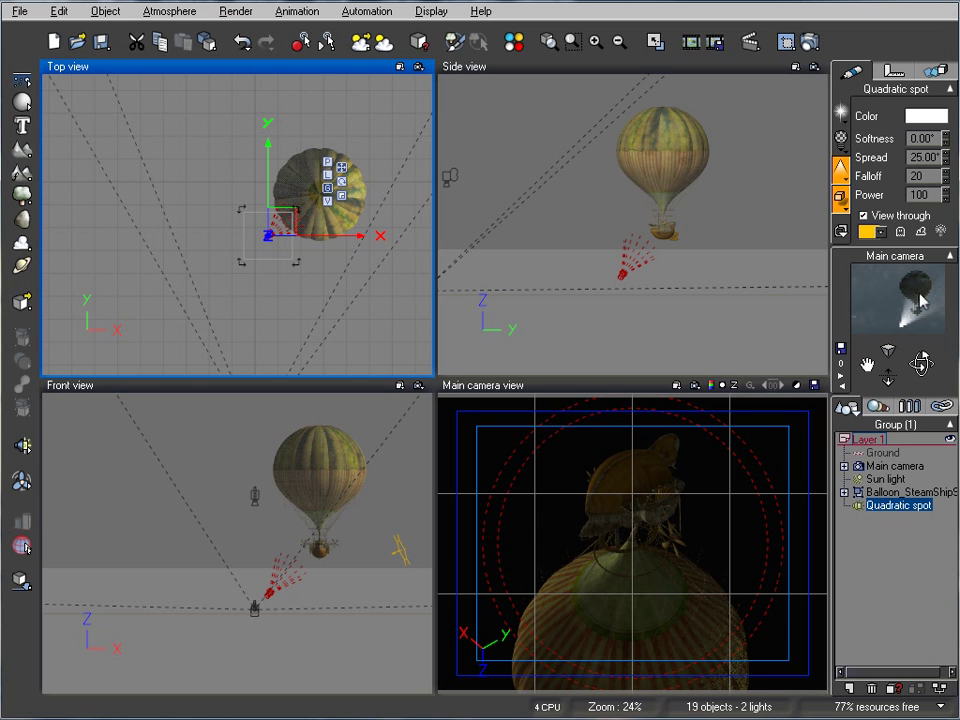
right_click_drag(680, 307, 692, 251)
scroll(671, 260, "up", 3)
left_click_drag(656, 199, 649, 266)
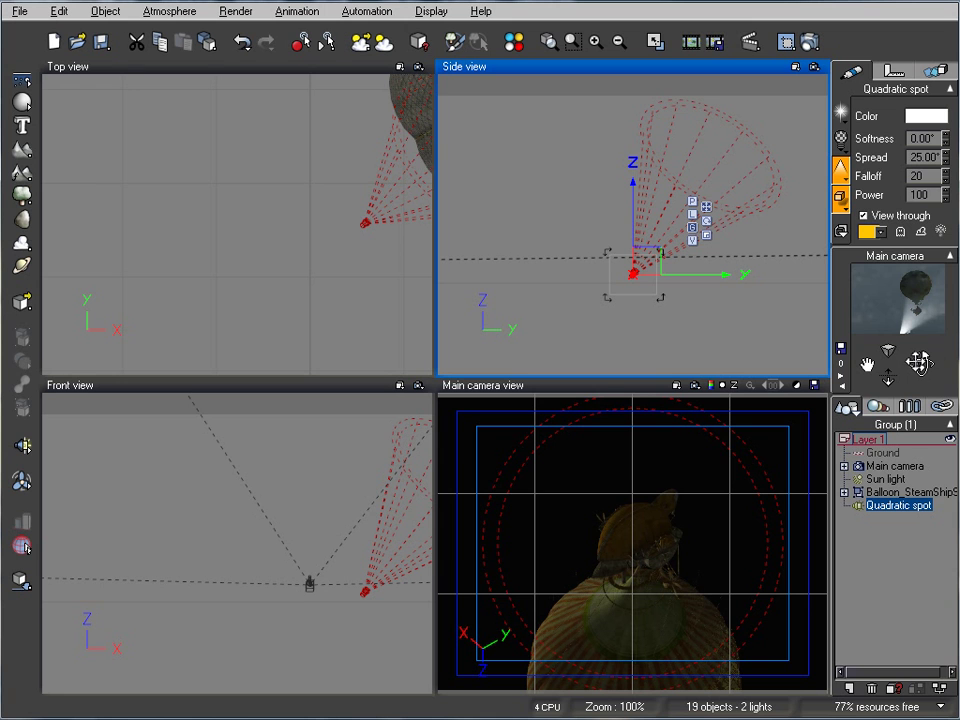
Set the quadratic spot's spread to 12.5° and enable its cloud lighting option.
type("10")
key("Return")
type("7.5")
key("Return")
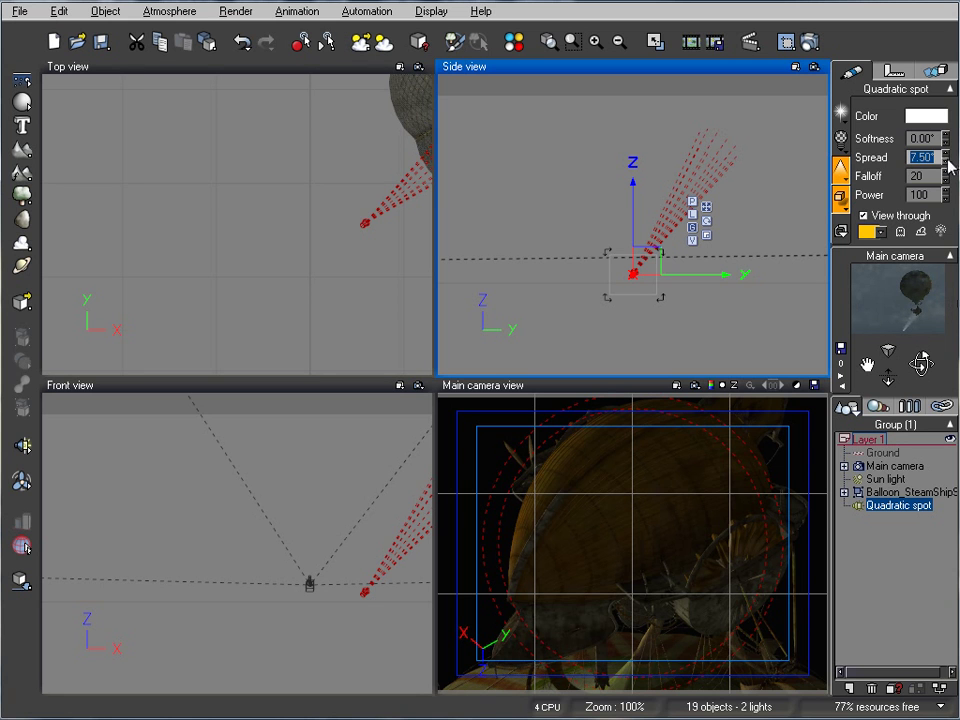
type("12.5")
key("Return")
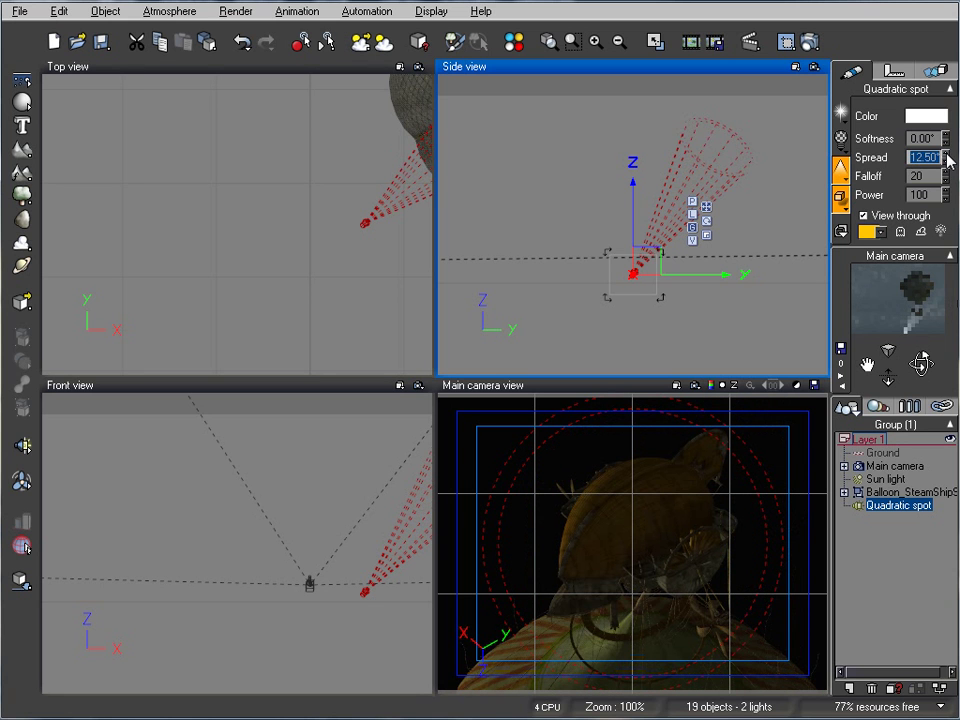
left_click(922, 232)
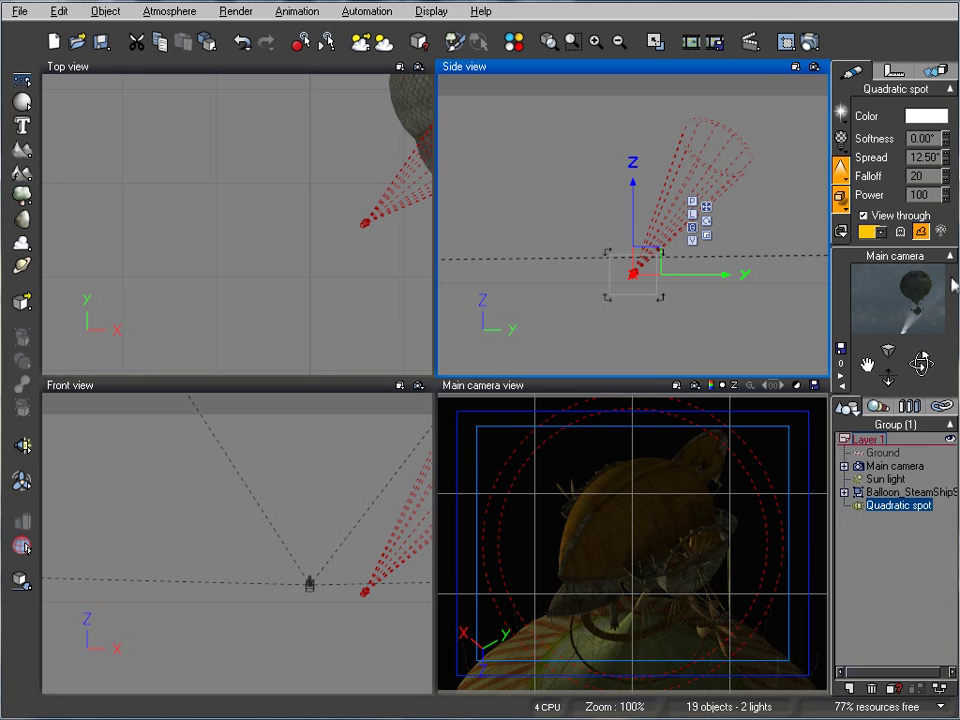
Change the quadratic spot's light color to a pale cream.
left_click(926, 116)
left_click(935, 126)
left_click(897, 39)
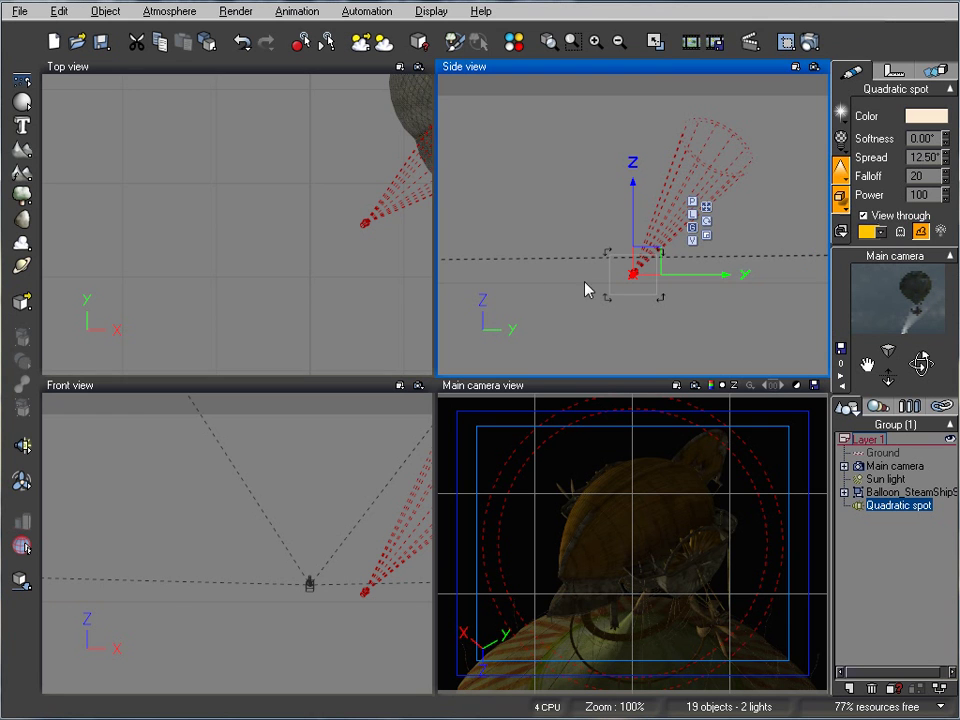
Duplicate the quadratic spot and place the copy beneath the balloon's opposite front side, toward positive X, aimed at the balloon.
right_click_drag(386, 279, 193, 311)
right_click_drag(256, 258, 216, 298)
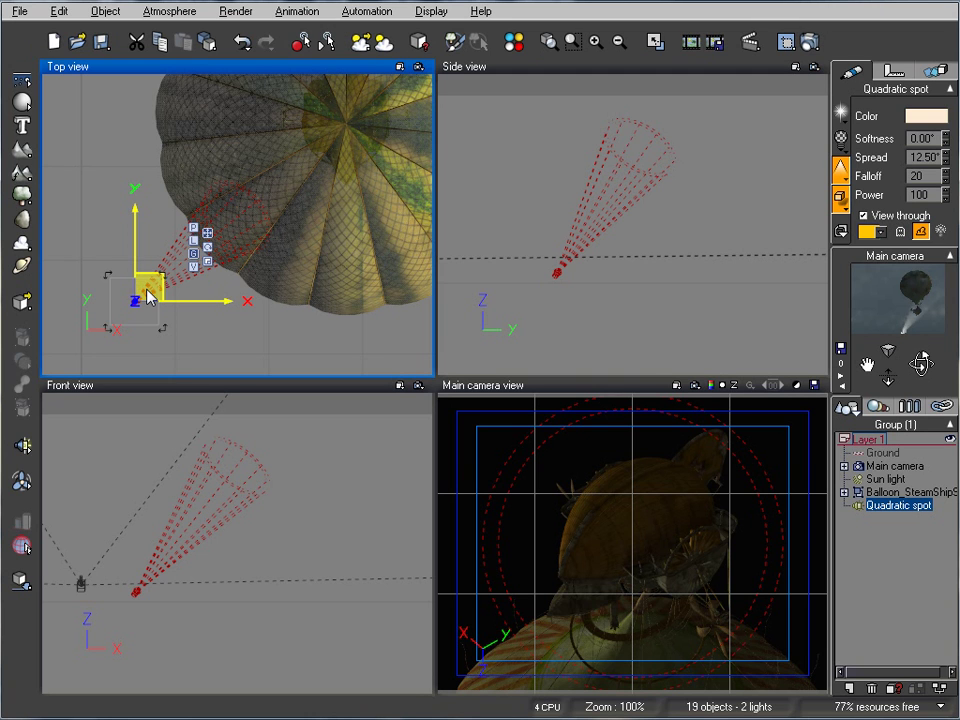
key("ctrl+d")
right_click_drag(336, 285, 127, 297)
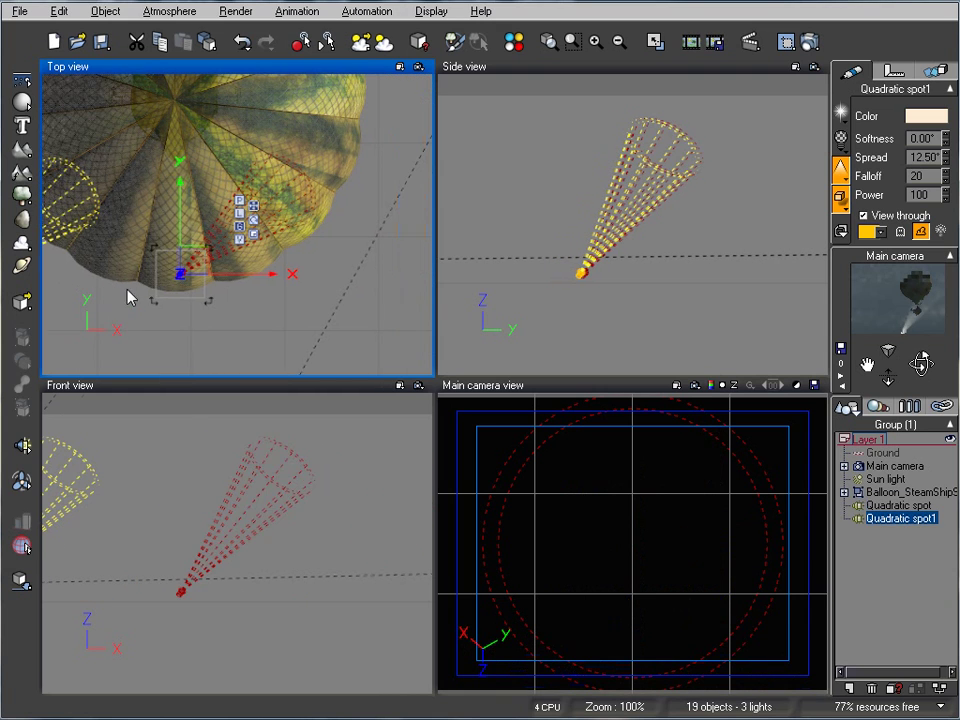
left_click_drag(193, 257, 349, 229)
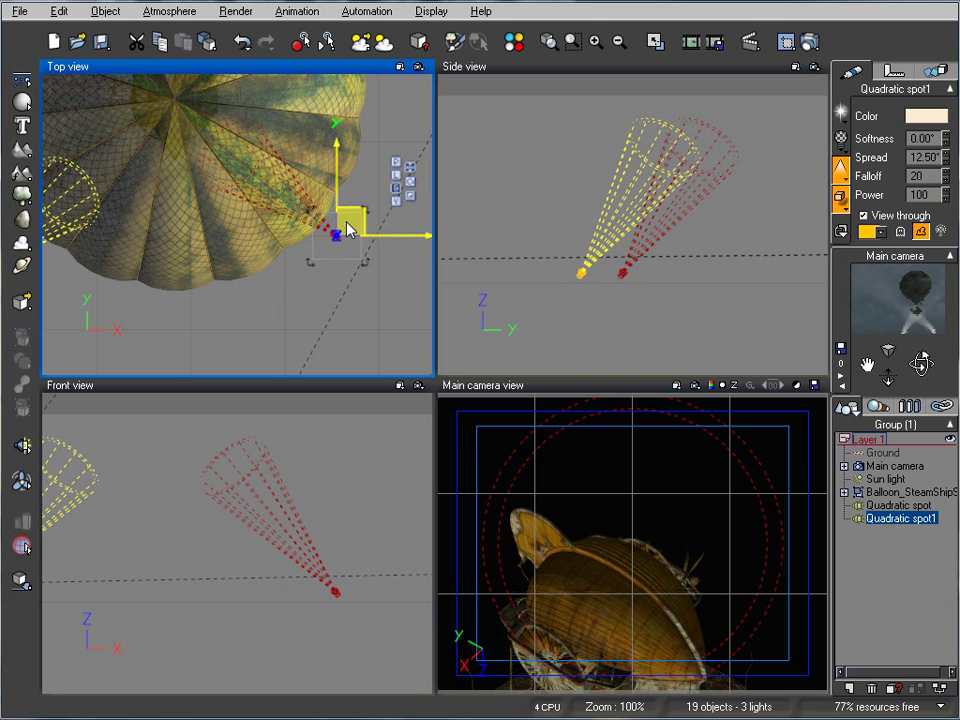
Duplicate the spot again, place the copy centered behind the balloon toward positive Y, and rotate it to aim at the airship.
right_click_drag(308, 284, 302, 335)
left_click_drag(348, 288, 354, 90, "alt")
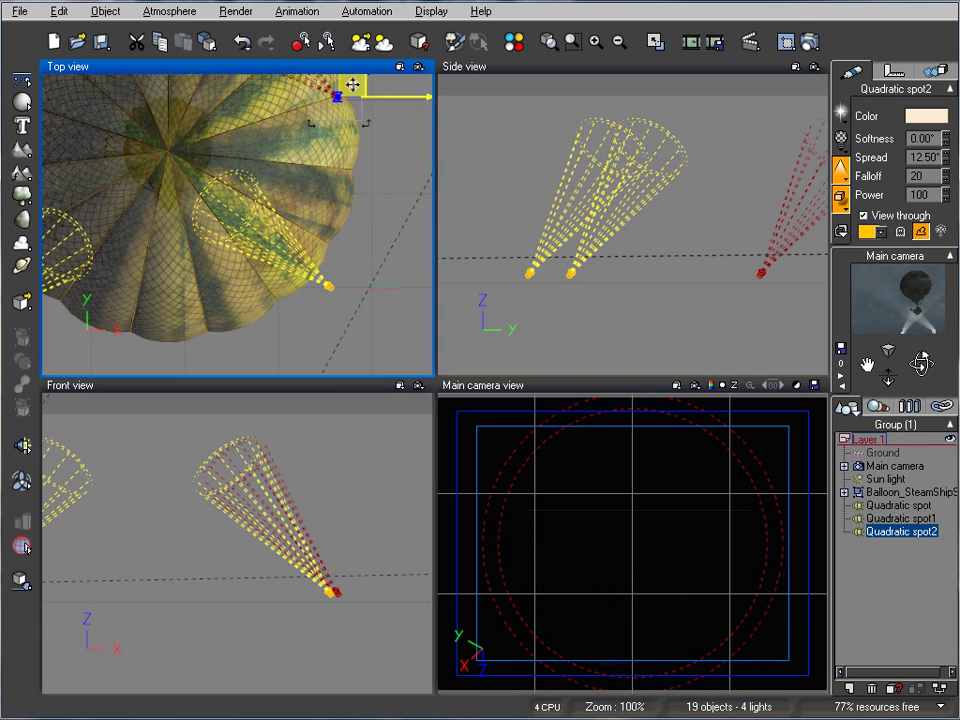
right_click_drag(253, 189, 317, 400)
left_click_drag(406, 305, 305, 186)
left_click_drag(284, 134, 223, 114)
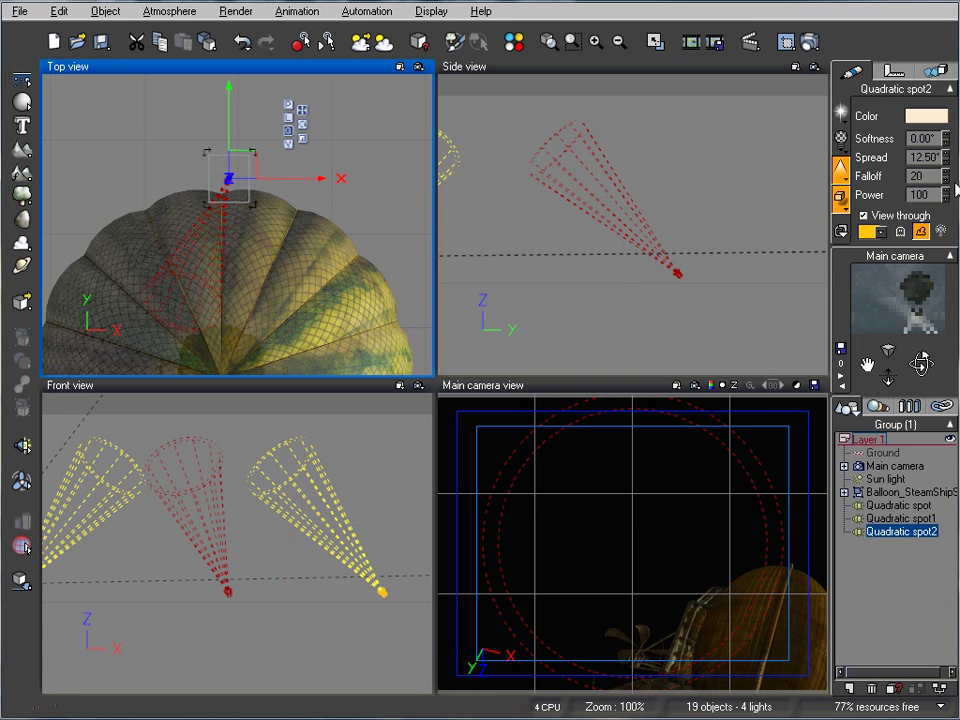
left_click_drag(264, 213, 268, 193)
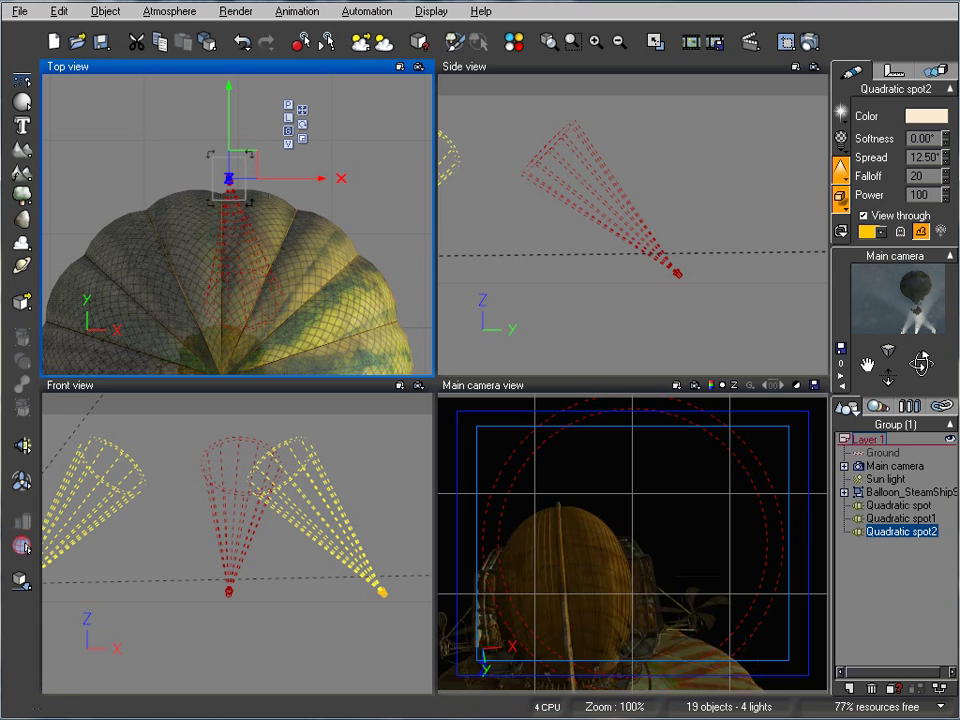
left_click_drag(922, 364, 922, 384)
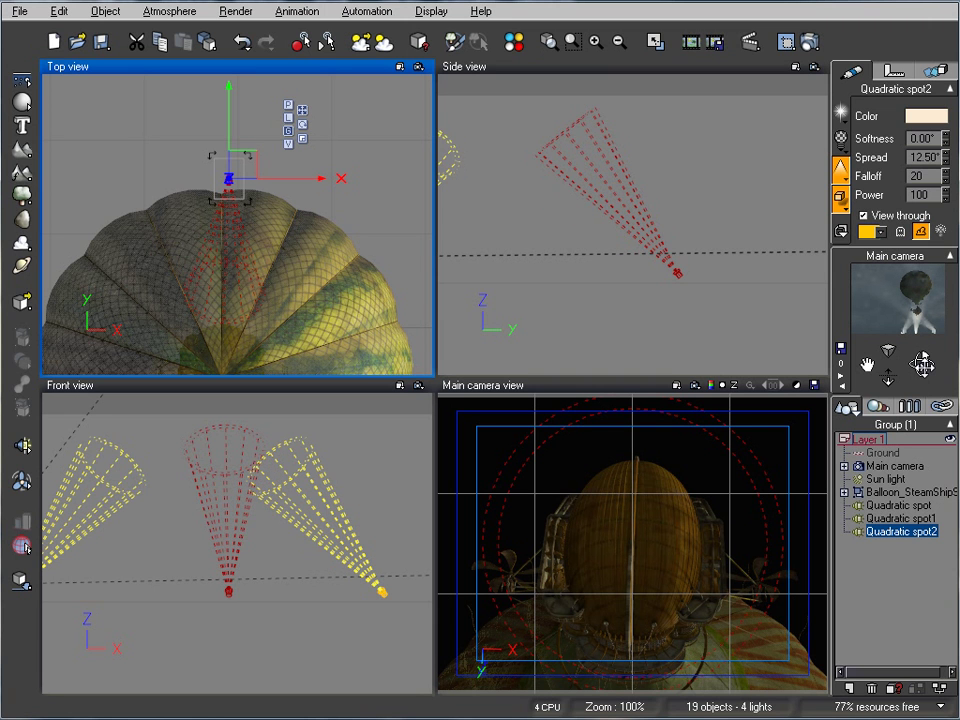
Add a point light and place it just above and behind the top of the balloon.
left_click(503, 274)
scroll(671, 264, "down", 5)
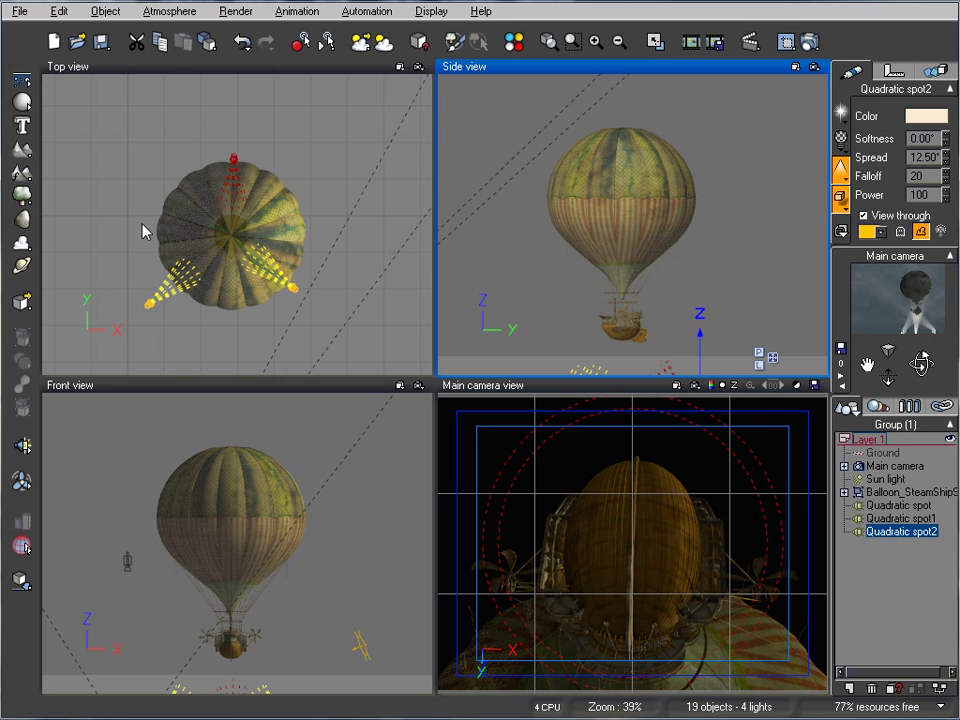
left_click(22, 446)
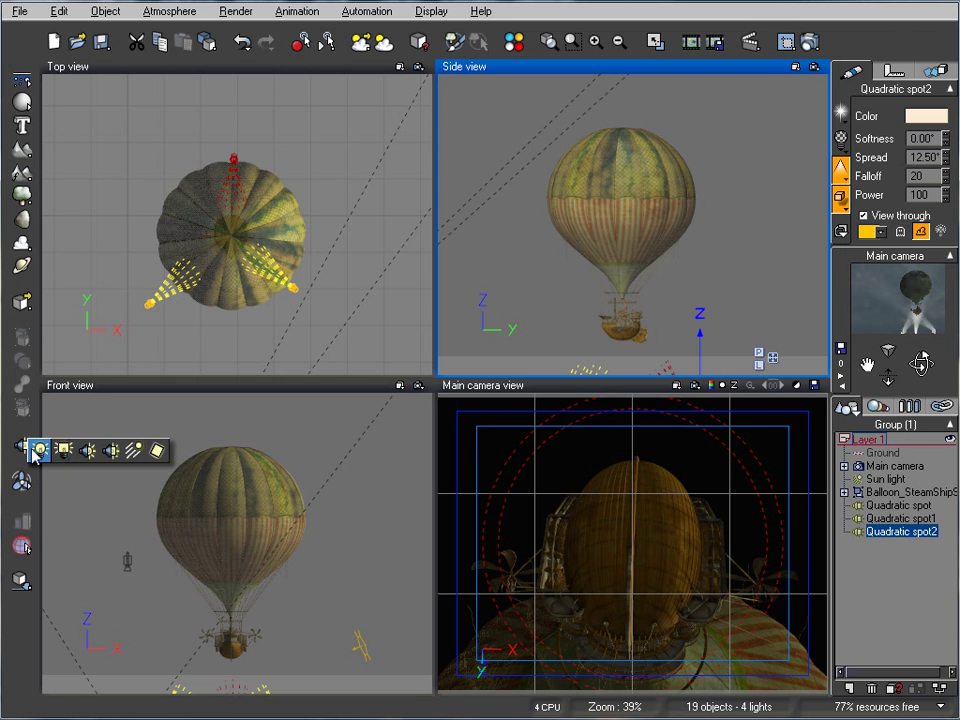
left_click(38, 452)
left_click_drag(628, 212, 736, 192)
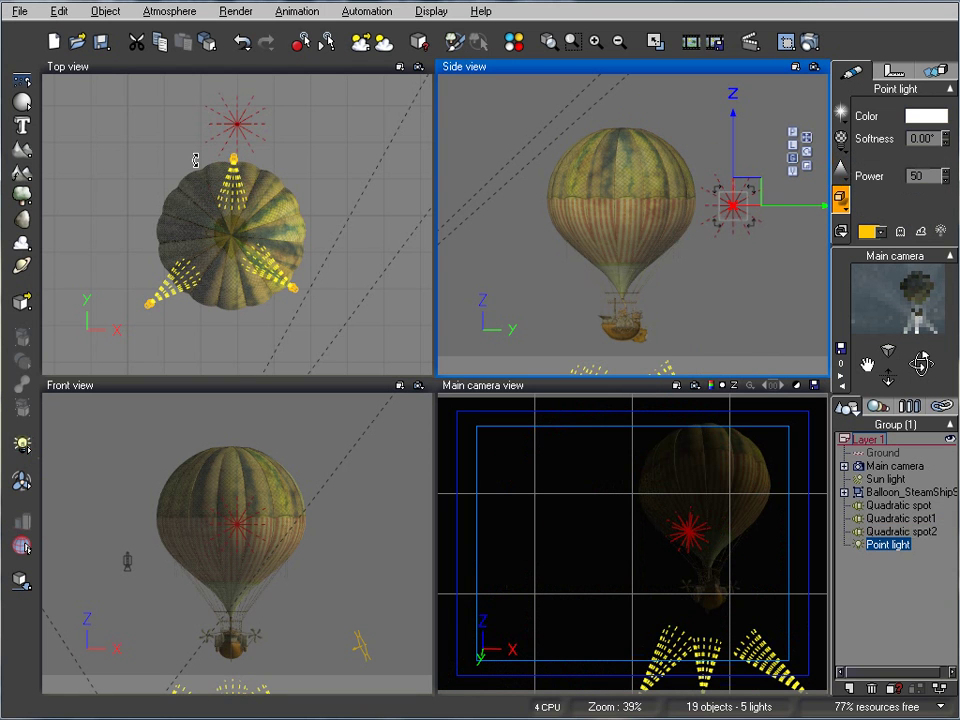
right_click_drag(285, 243, 281, 292)
left_click(702, 204)
left_click_drag(702, 204, 668, 127)
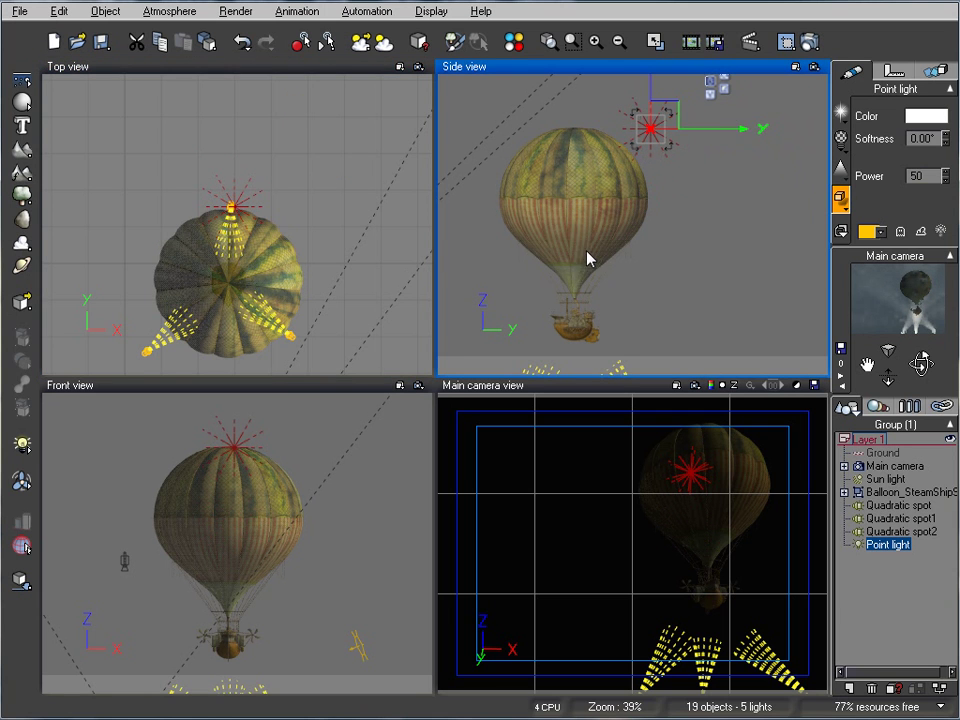
Set the point light's color to a saturated red (red 245, green 48, blue 9).
right_click(934, 121)
left_click(947, 131)
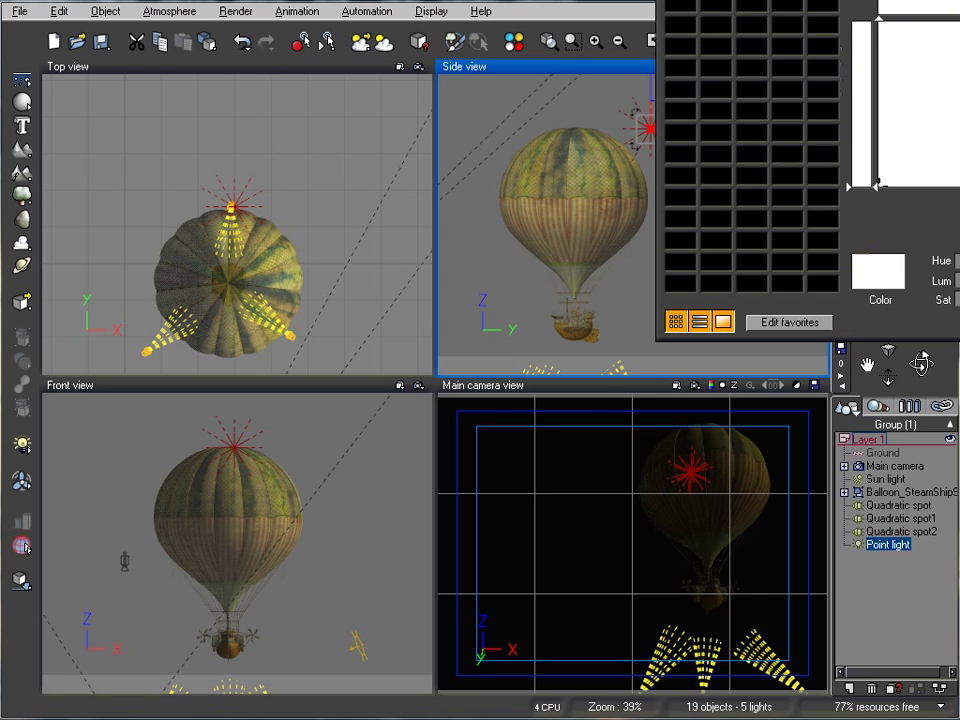
left_click_drag(951, 0, 703, 134)
left_click_drag(674, 206, 638, 190)
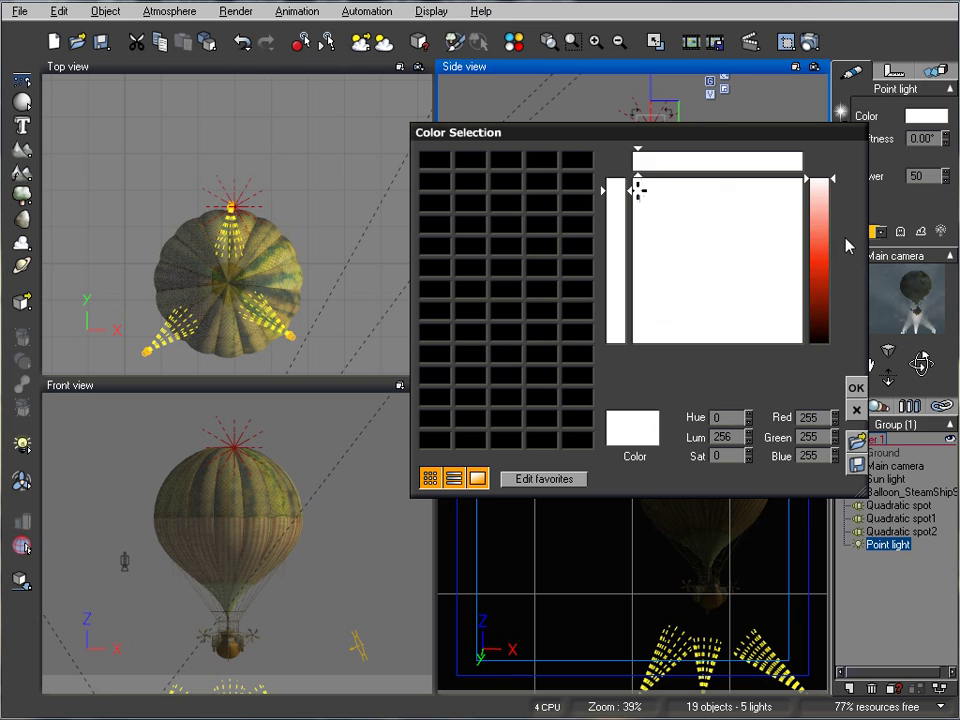
left_click_drag(818, 180, 812, 261)
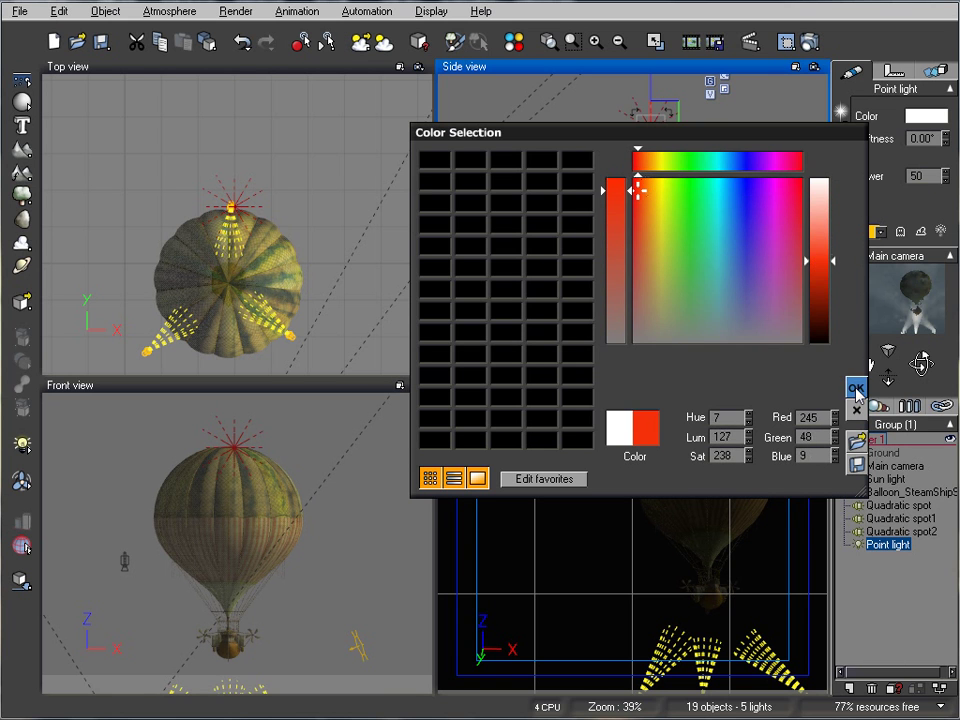
left_click(856, 390)
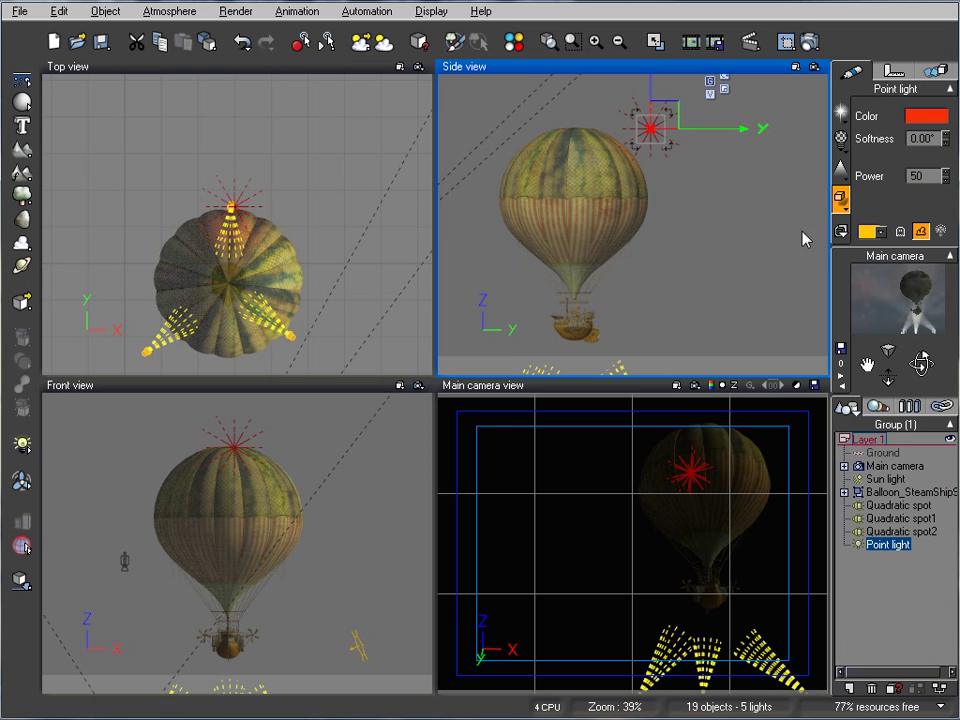
Duplicate the red point light and place the copy far behind the balloon, lower than the original.
right_click_drag(694, 152, 693, 210)
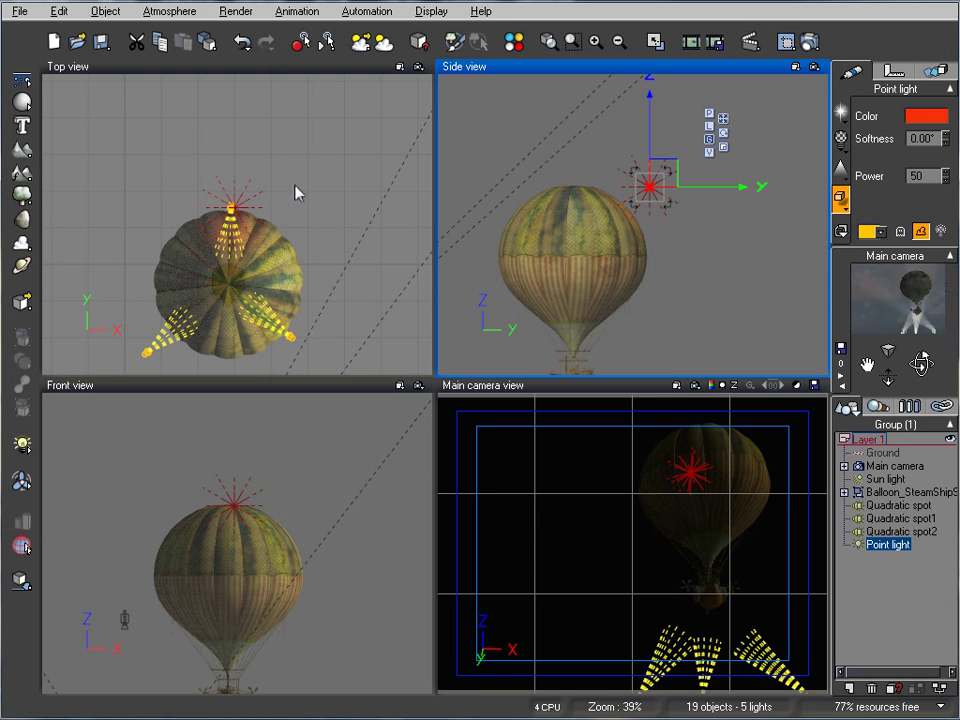
scroll(300, 200, "down", 5)
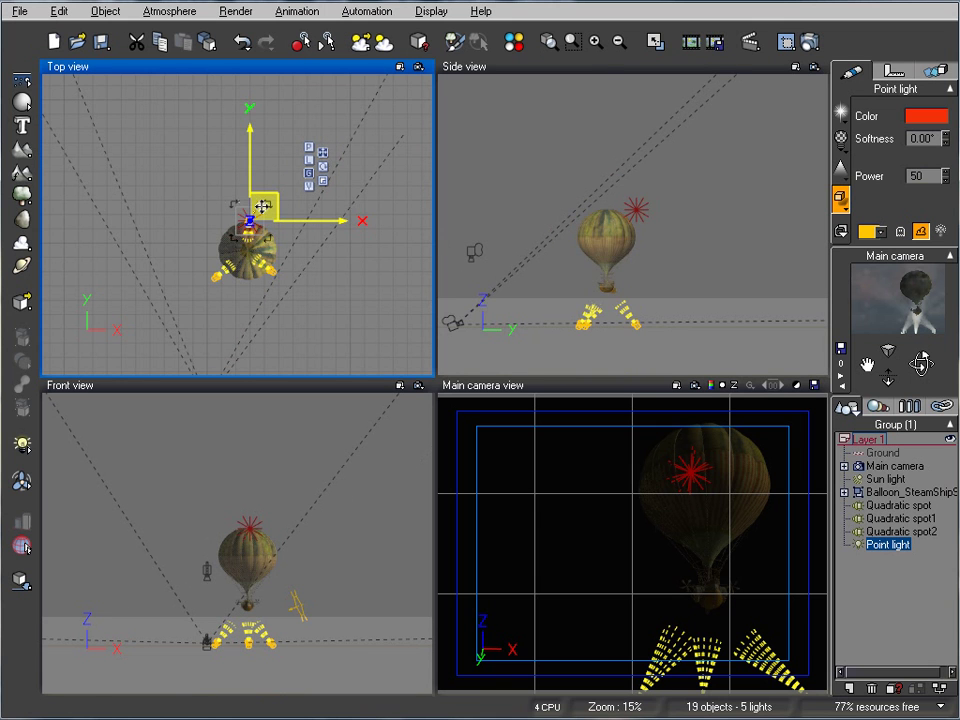
left_click_drag(263, 208, 262, 113, "alt")
right_click_drag(246, 151, 266, 262)
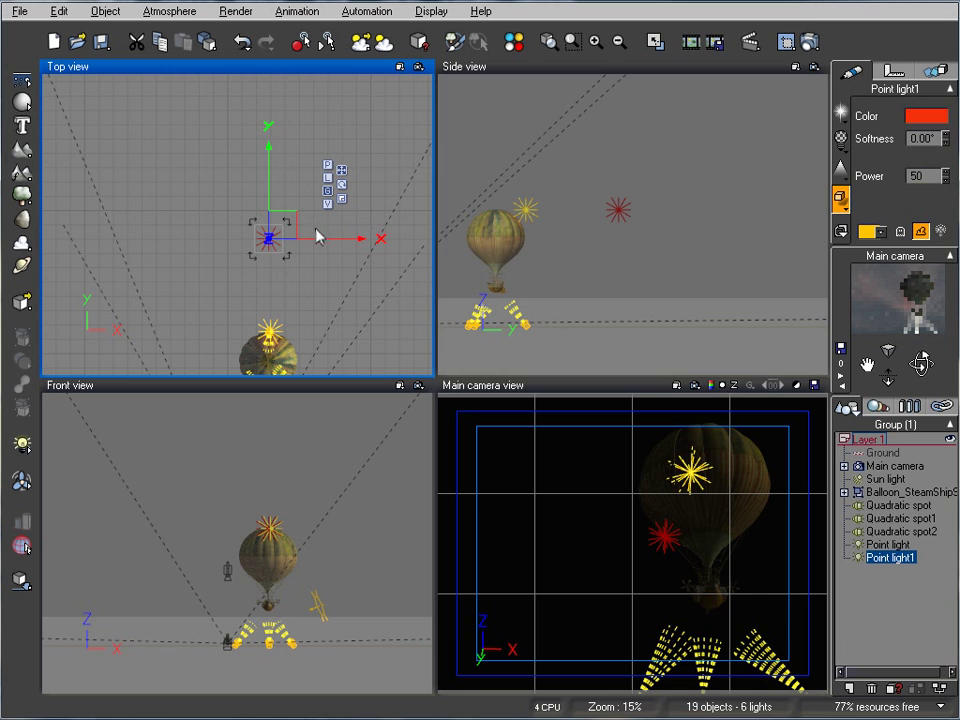
right_click_drag(600, 195, 593, 178)
left_click_drag(548, 198, 594, 252)
Change the distant point light's color to blue (red 30, green 117, blue 223).
left_click(921, 113)
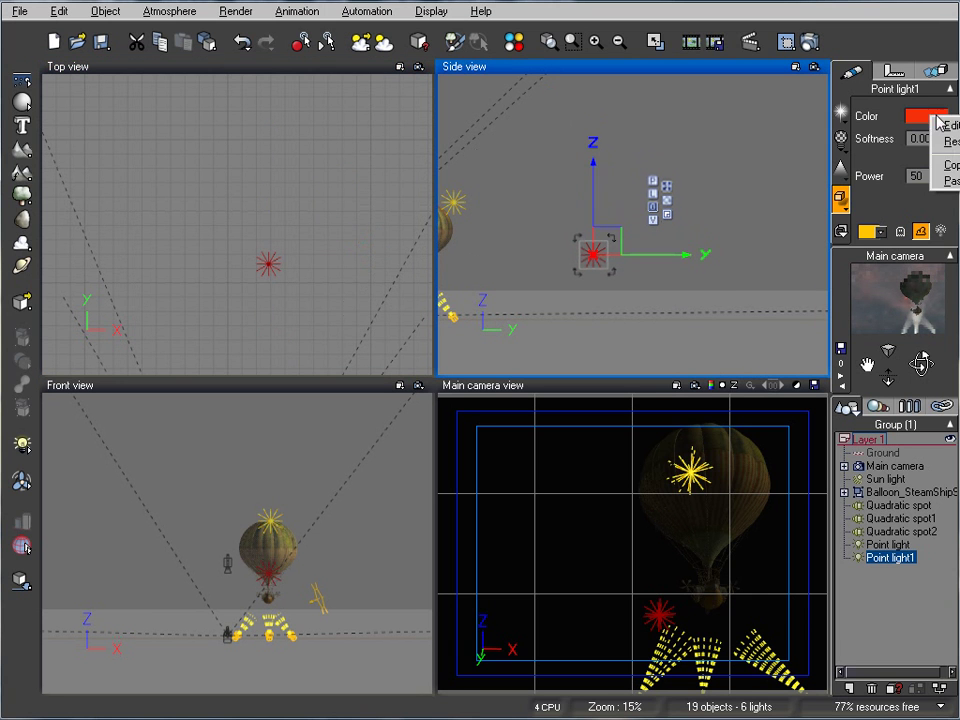
left_click(938, 125)
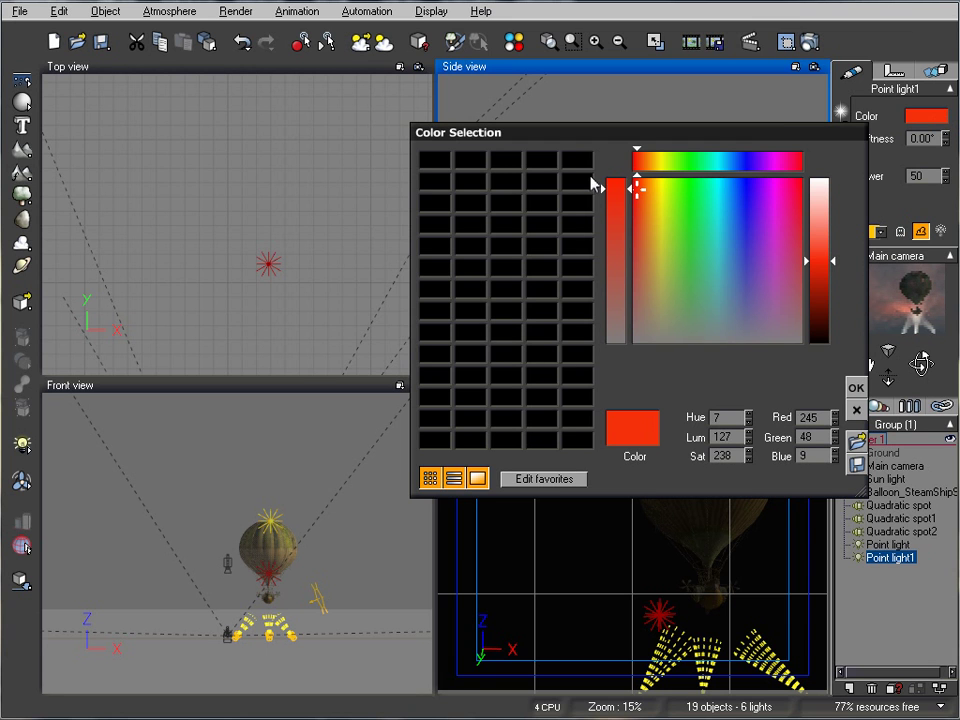
left_click(649, 203)
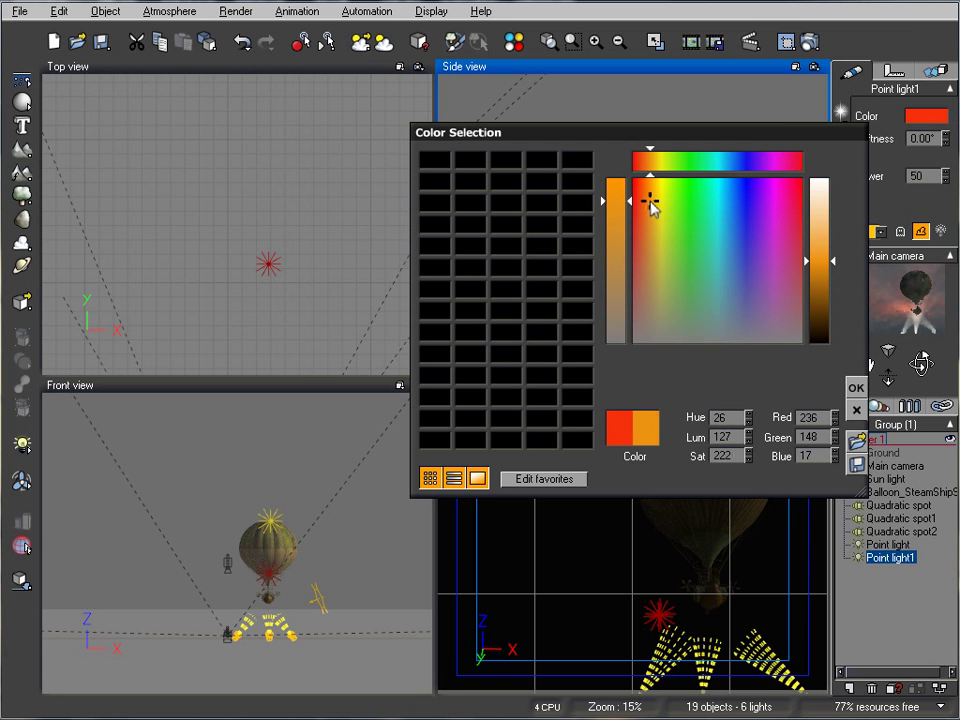
left_click_drag(738, 235, 733, 218)
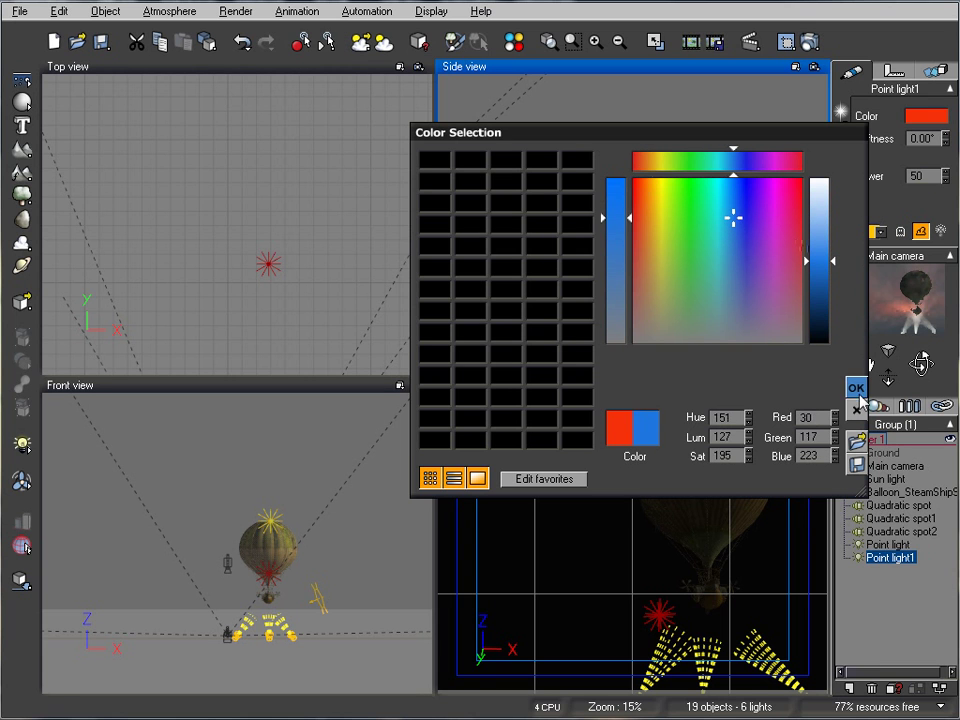
left_click(863, 391)
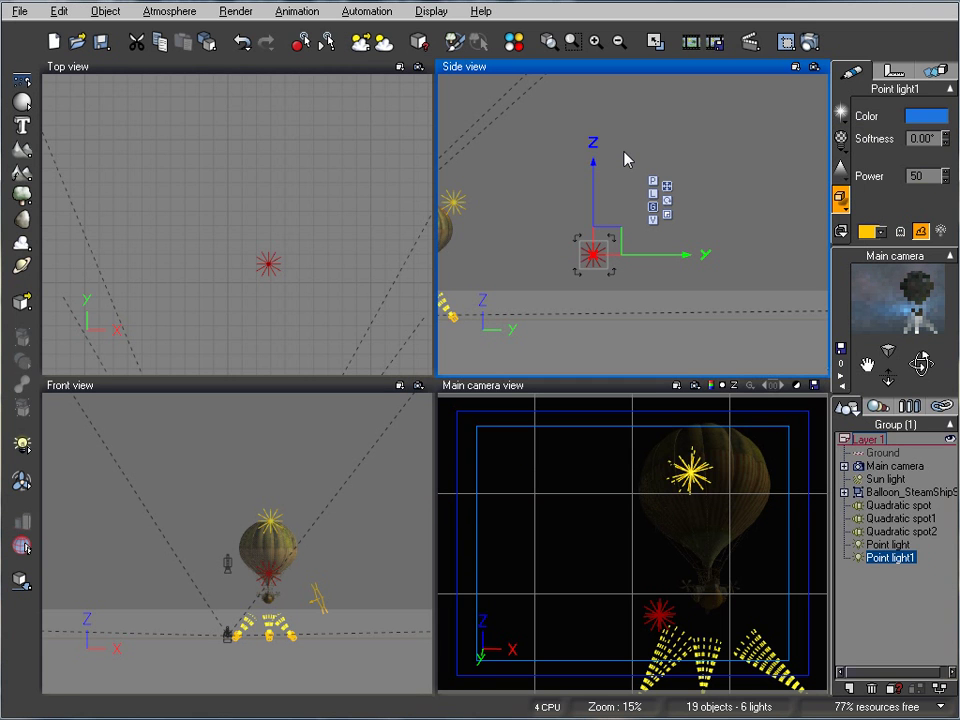
Raise the blue point light, move it farther back, and shift it toward negative X to the edge of the camera frame.
right_click_drag(533, 176, 514, 173)
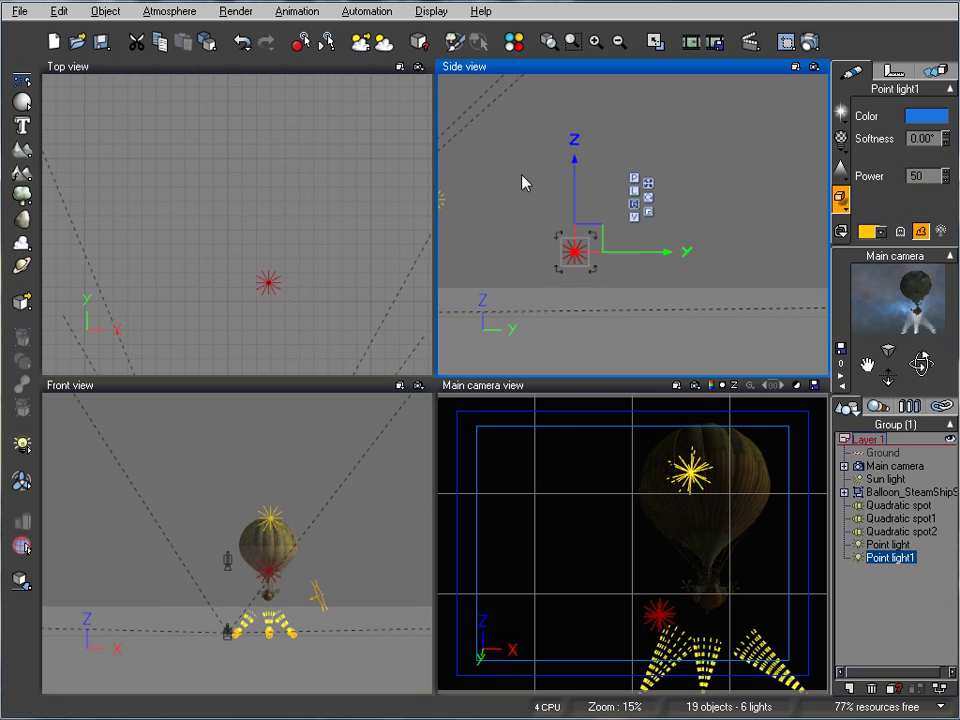
left_click_drag(594, 242, 647, 200)
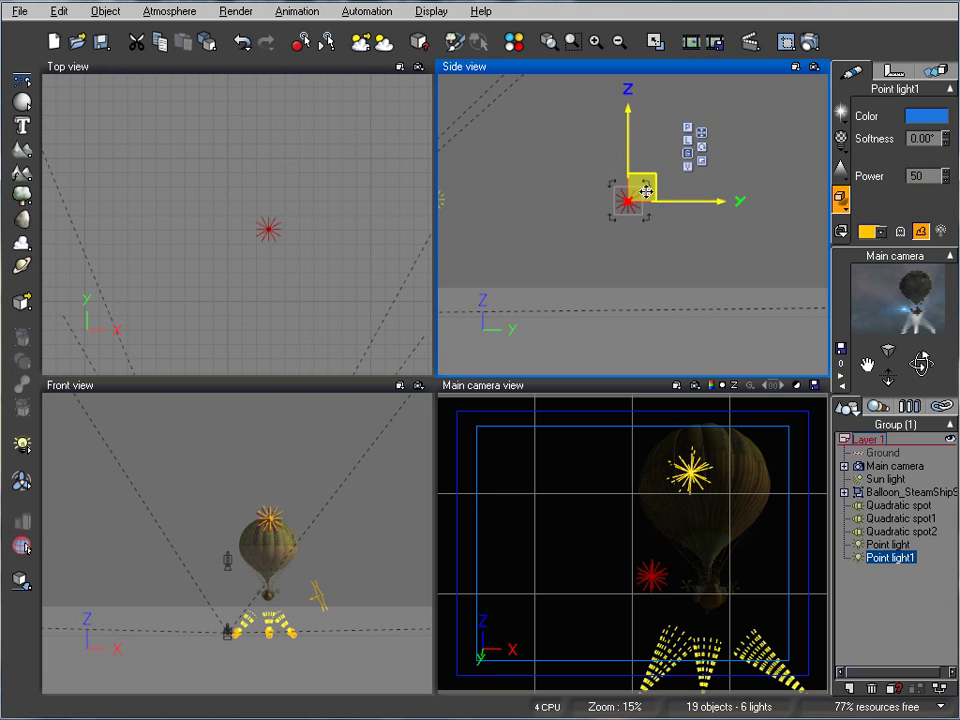
right_click_drag(210, 159, 302, 170)
left_click_drag(368, 219, 184, 191)
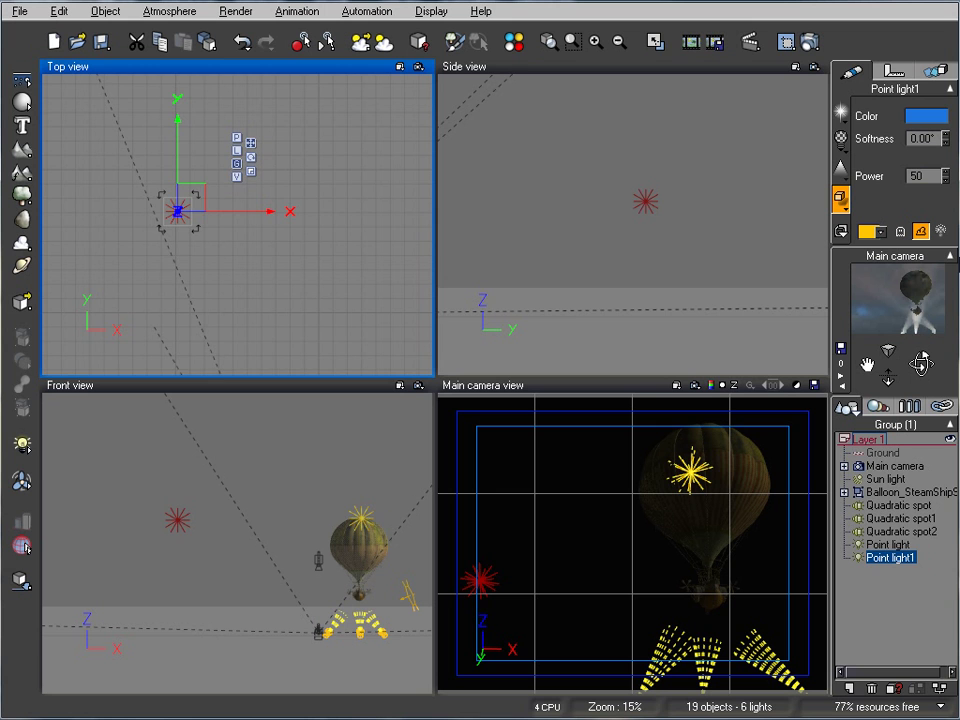
Duplicate the red point light above the balloon and place the copy beside the airship's gondola.
key("ctrl+f")
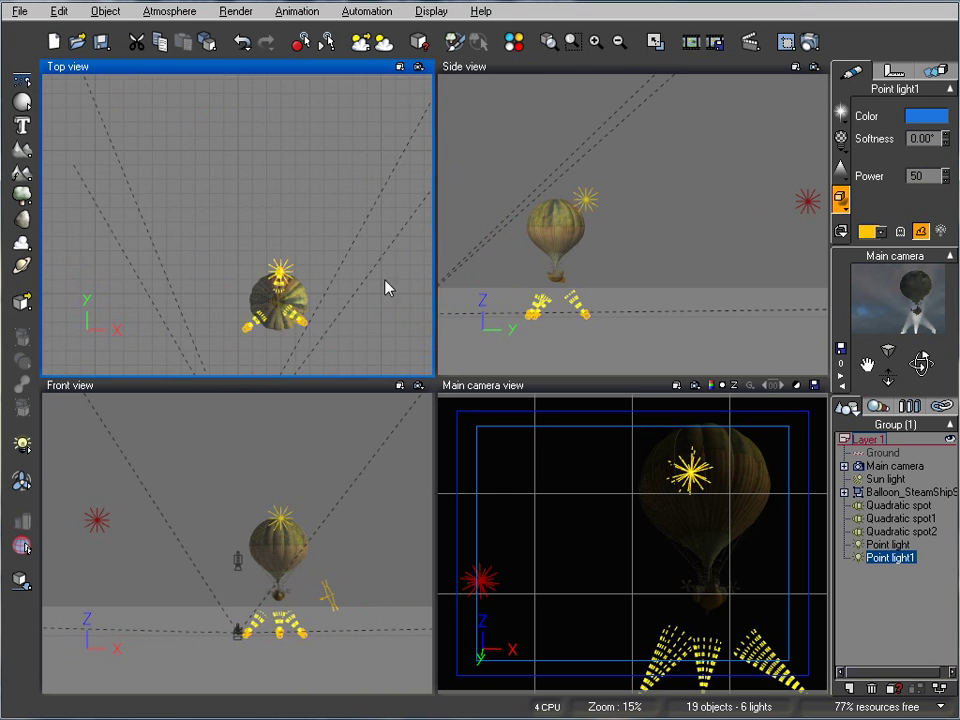
left_click(886, 544)
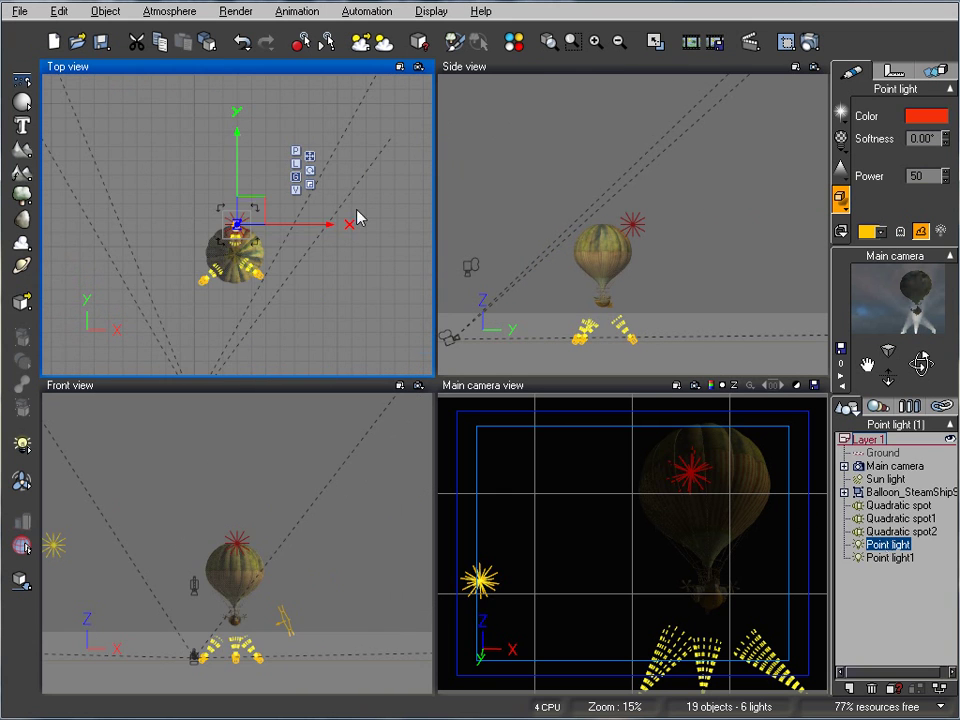
left_click(678, 214)
key("ctrl+d")
left_click_drag(640, 190, 584, 288)
key("ctrl+f")
Change the gondola point light's color to pale pink (red 254, green 233, blue 229) and set its power to 30.
right_click(913, 122)
left_click(885, 131)
left_click(819, 205)
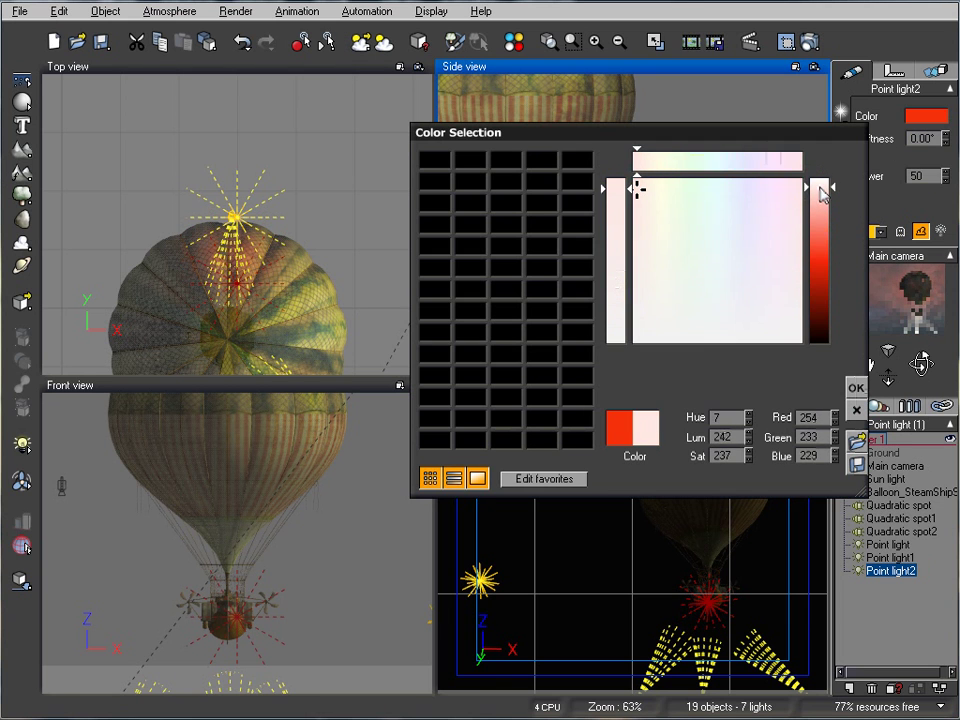
left_click(856, 388)
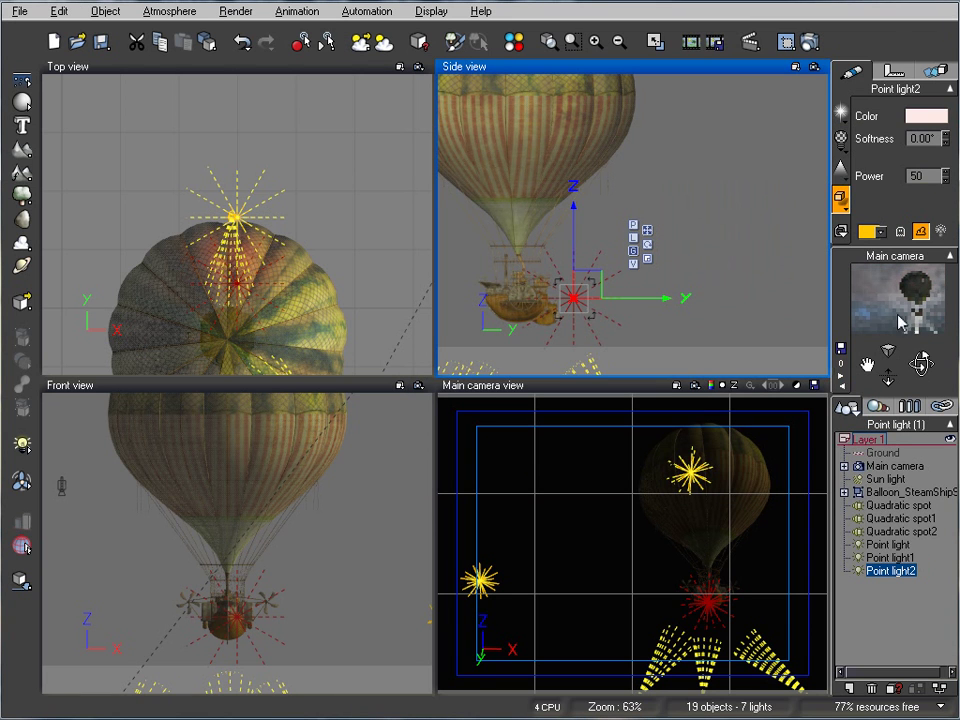
double_click(918, 176)
type("35")
key("Return")
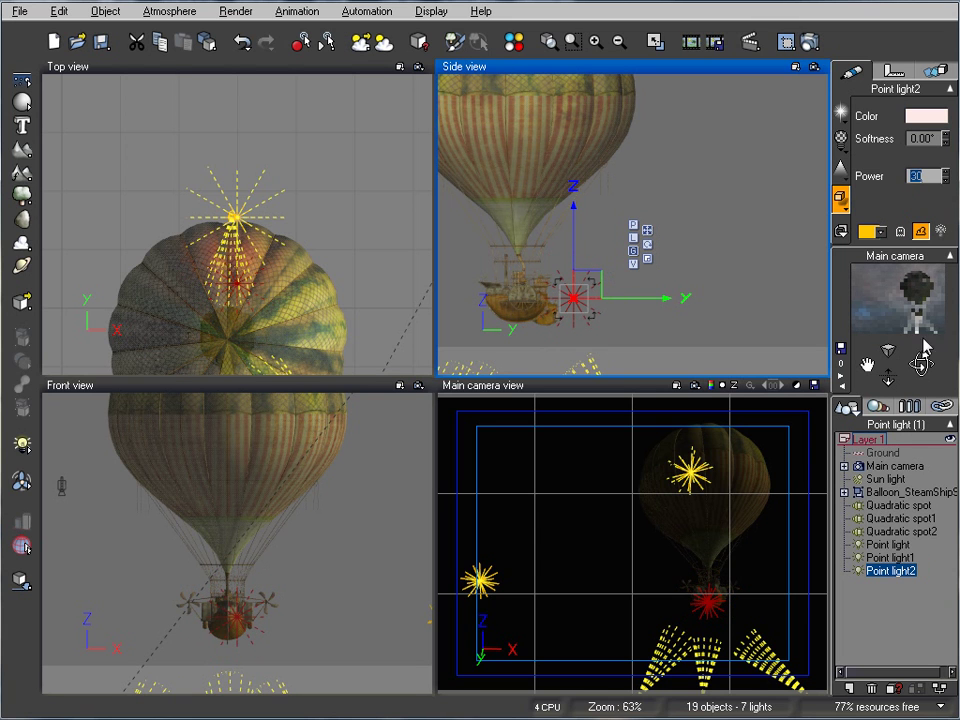
Increase the power of the red point light above the balloon to 80.
left_click(895, 544)
left_click_drag(947, 177, 957, 177)
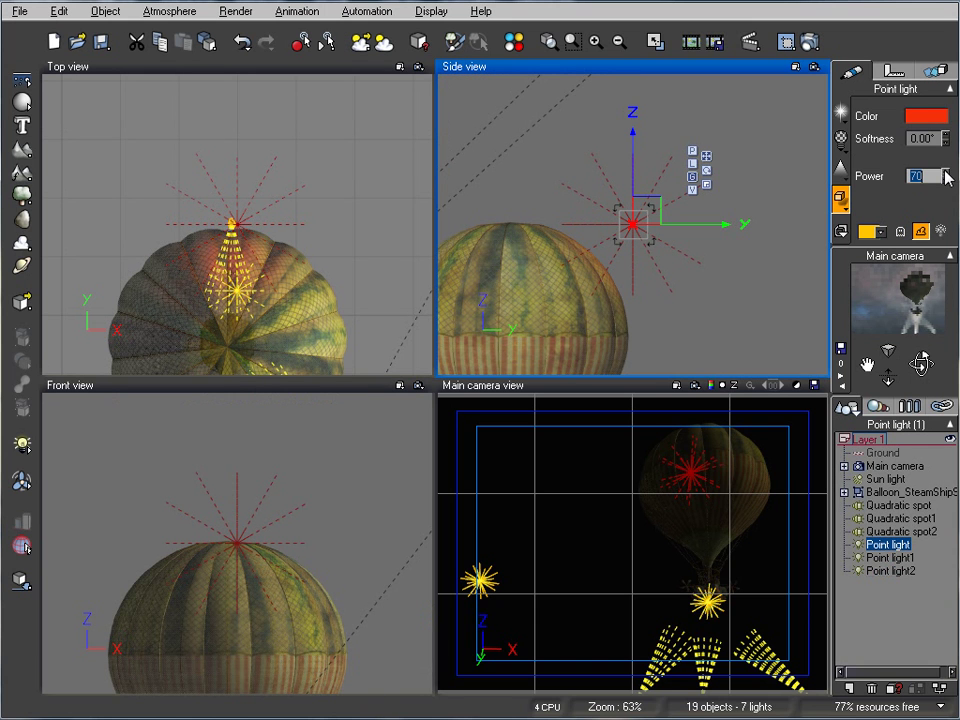
left_click_drag(947, 177, 957, 177)
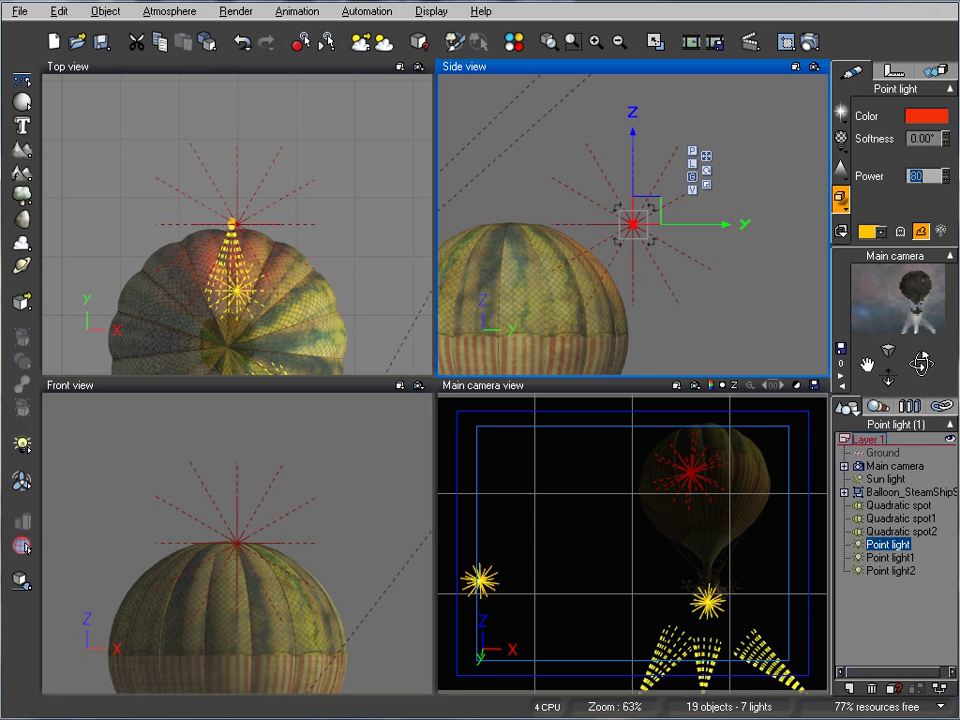
Lower the Dense Cumulus Layer's ambient lighting to 10% in the atmosphere settings.
left_click(162, 12)
left_click(196, 89)
left_click_drag(367, 122, 498, 100)
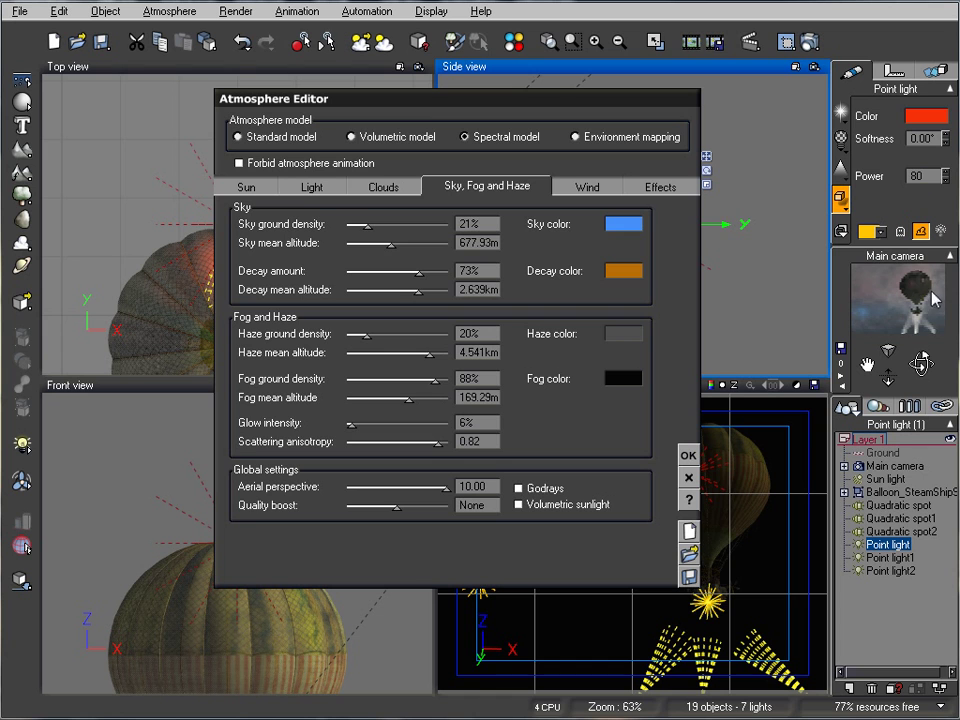
left_click(383, 186)
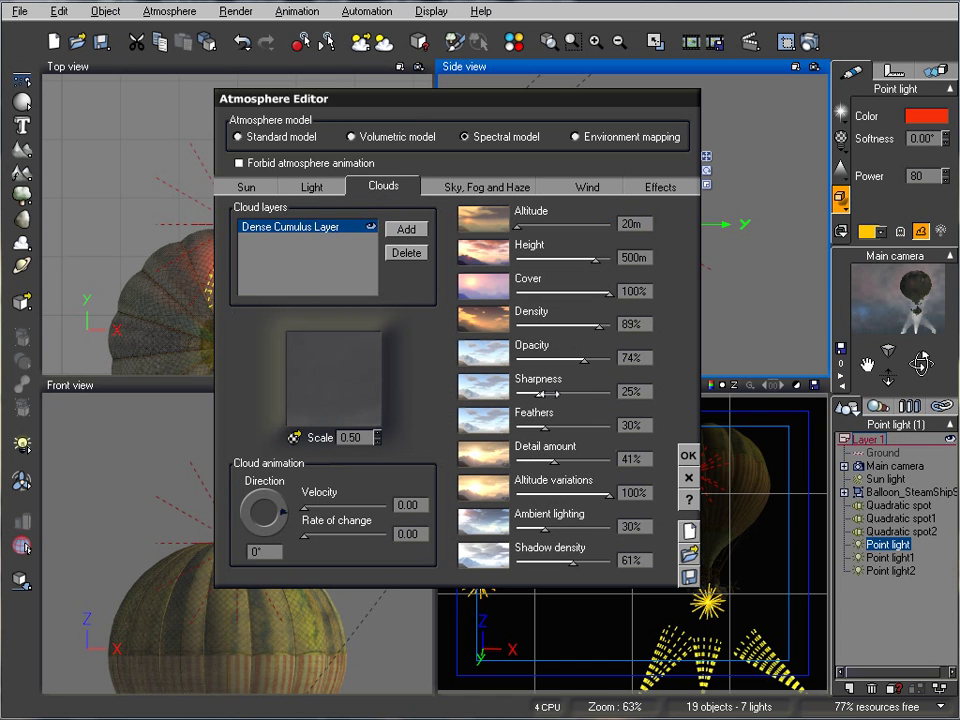
left_click_drag(579, 518, 562, 524)
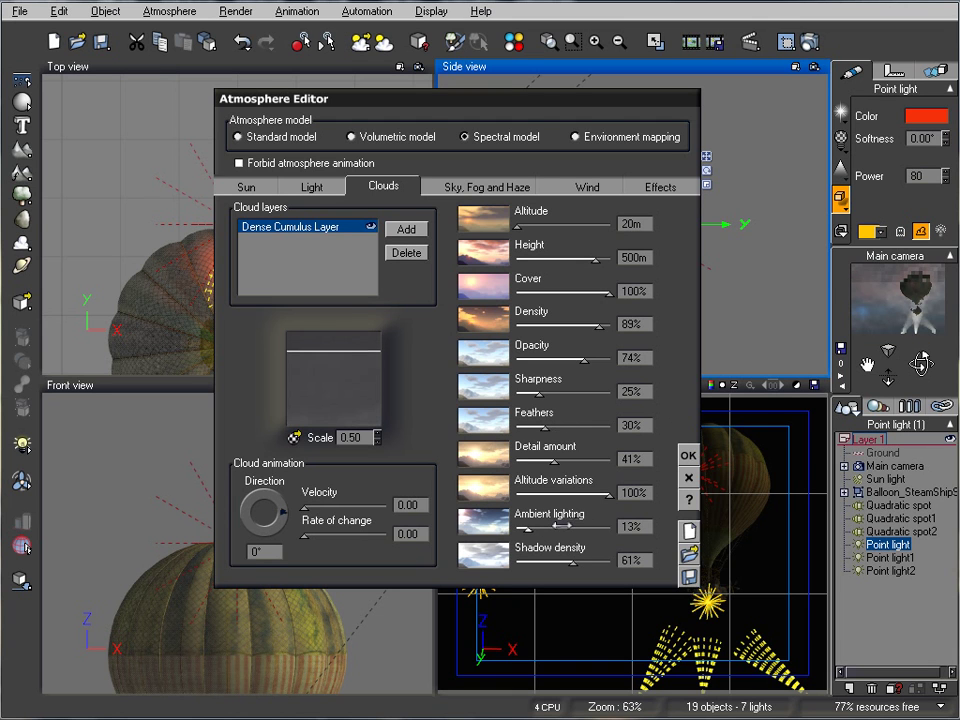
left_click_drag(561, 524, 555, 524)
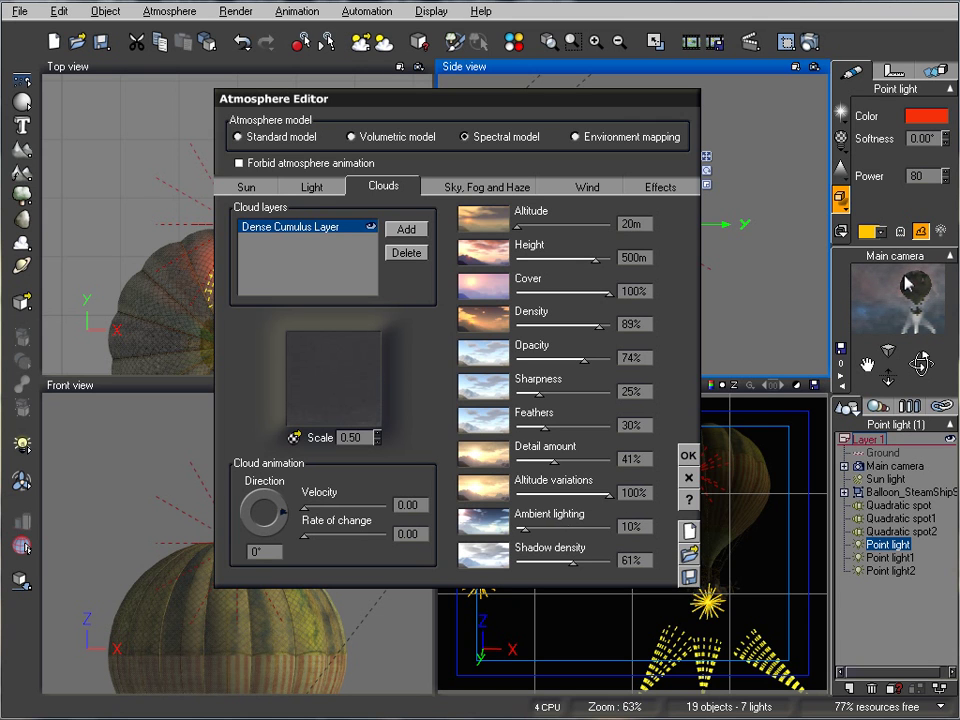
Set the cloud layer's sharpness to 35%, feathers to 36%, opacity to 54% and density to 95%.
right_click(896, 291)
left_click(928, 285)
left_click_drag(539, 393, 548, 393)
left_click_drag(583, 359, 550, 357)
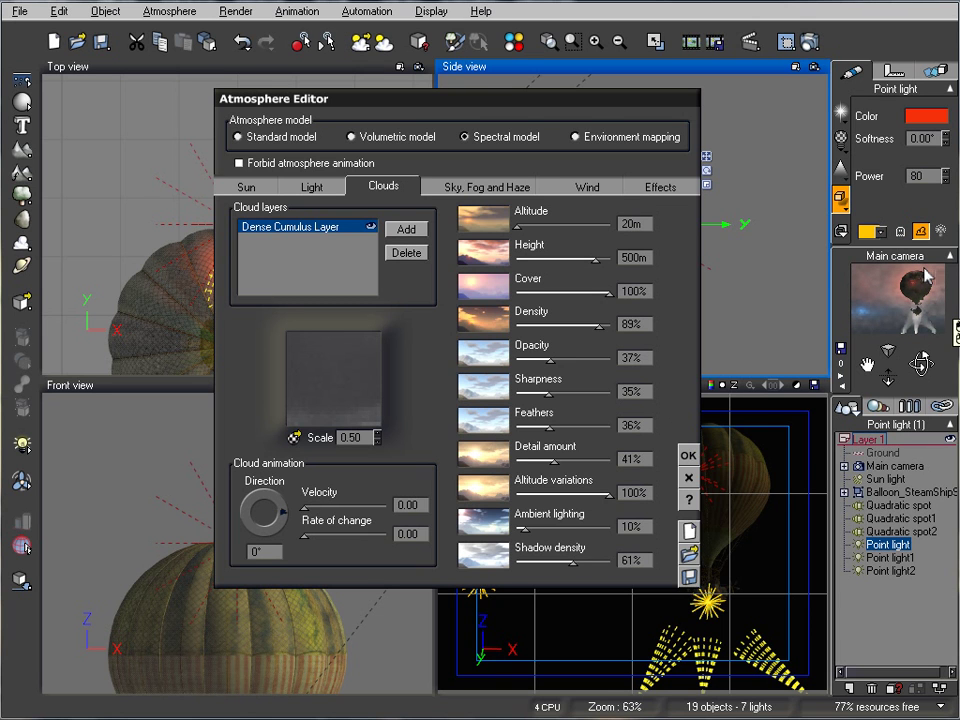
left_click(565, 355)
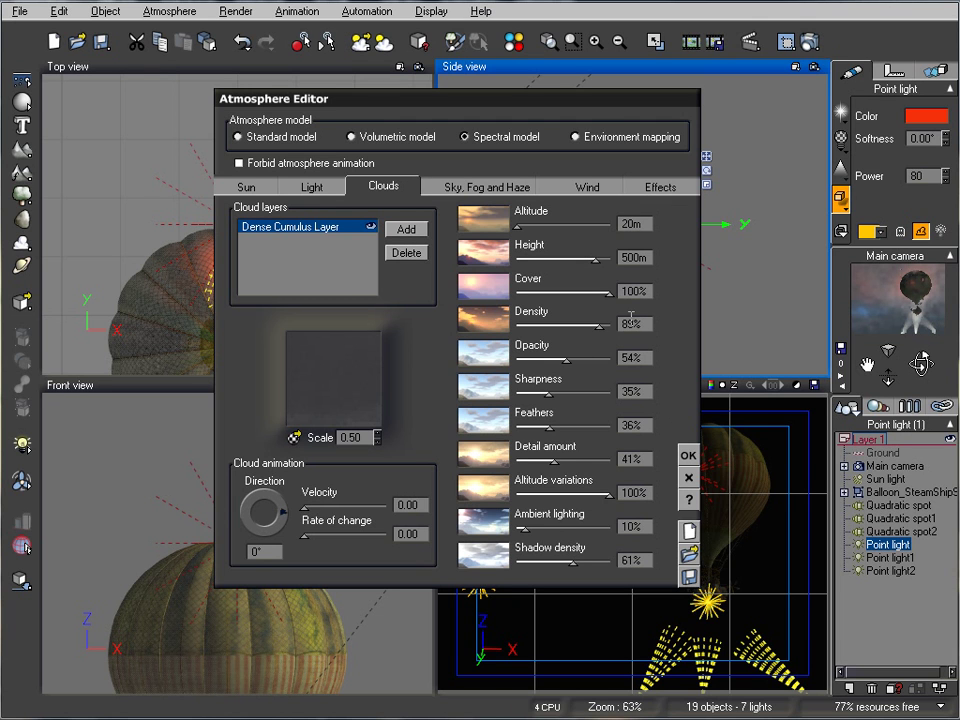
left_click_drag(600, 325, 570, 325)
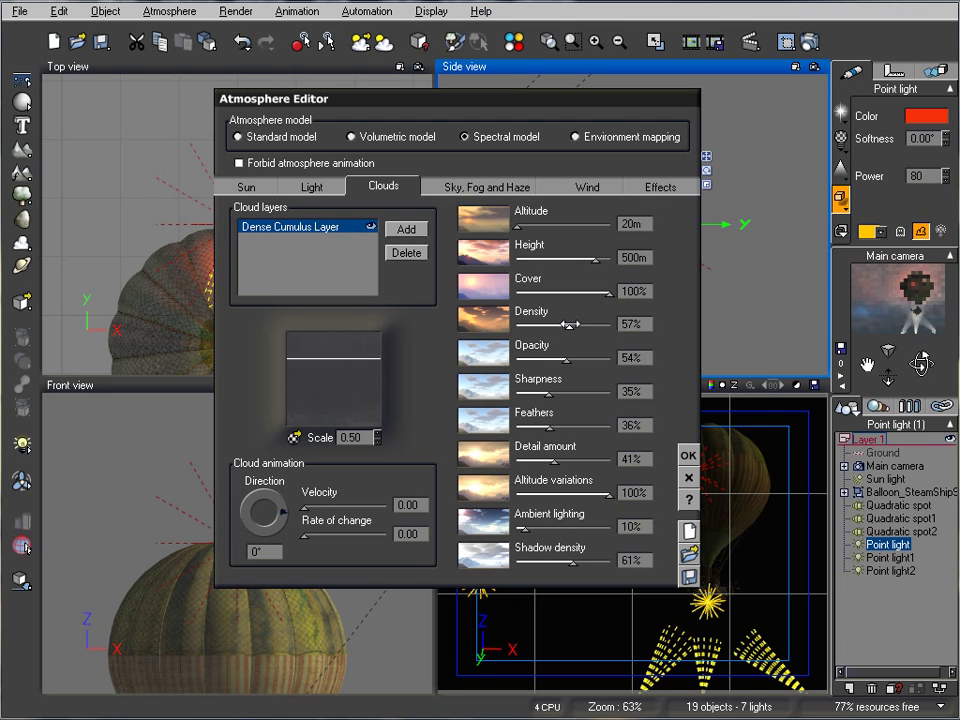
left_click_drag(570, 325, 605, 325)
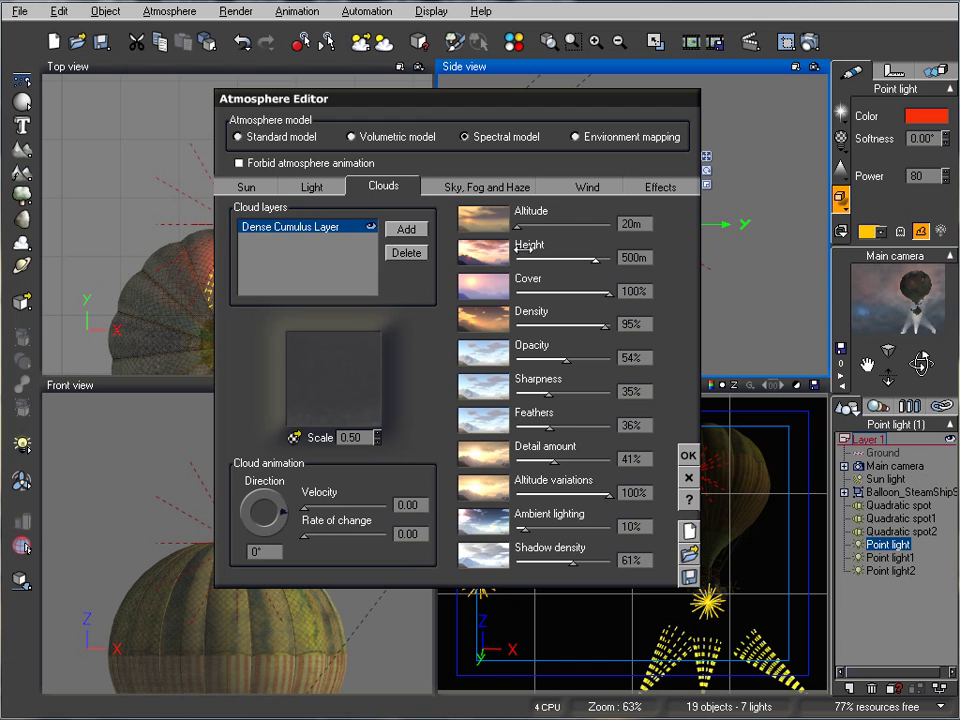
Set the atmosphere's light intensity to -0.50 and light balance to 15%.
left_click(485, 188)
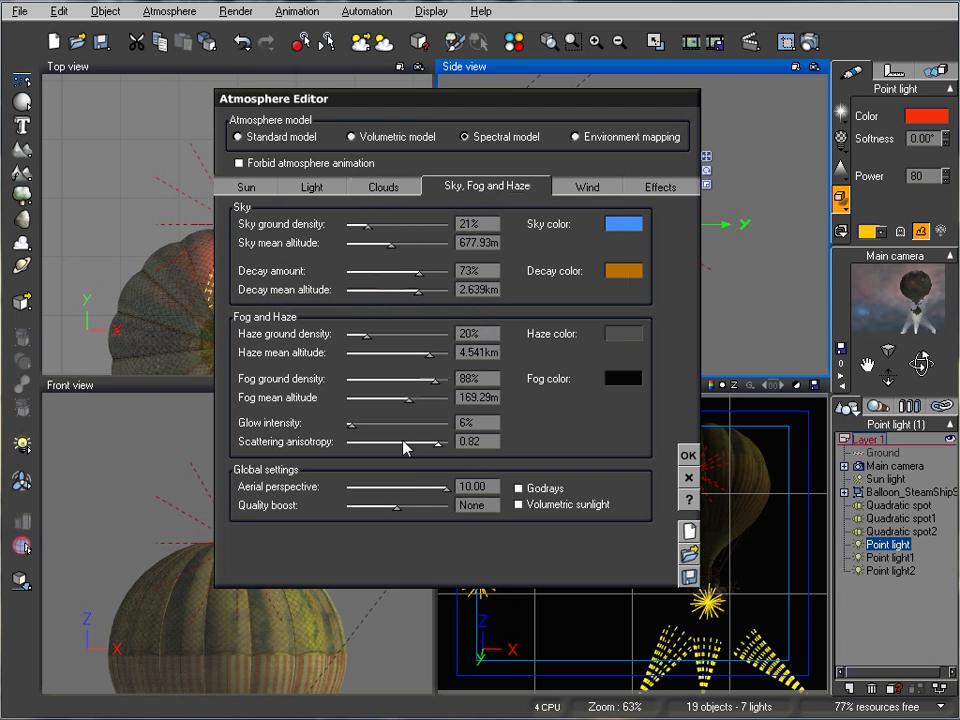
left_click(316, 186)
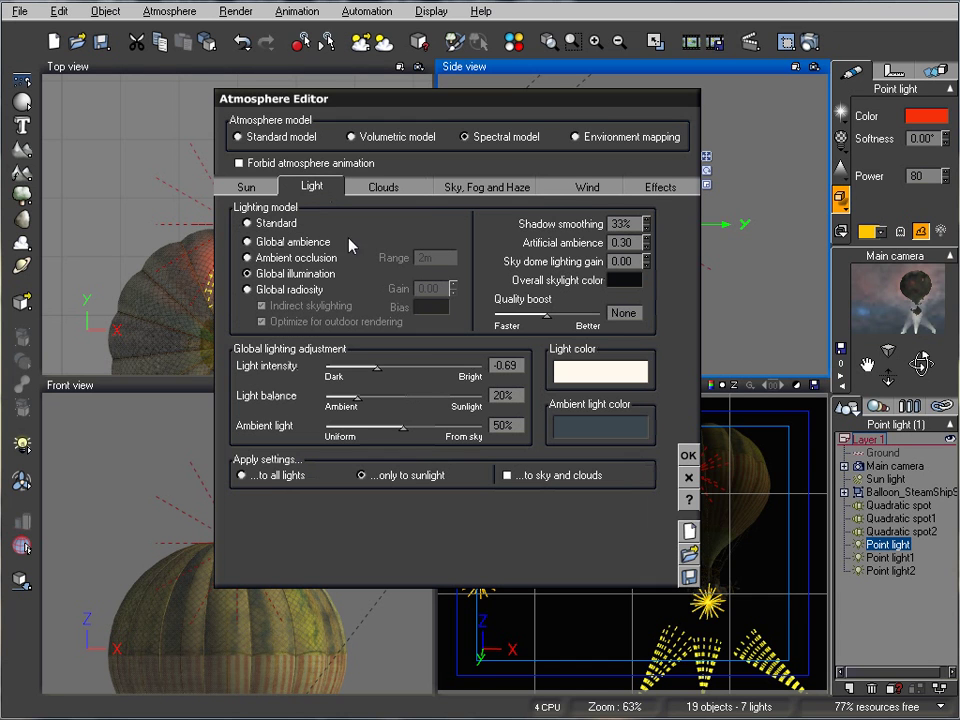
left_click_drag(383, 371, 396, 370)
left_click_drag(357, 398, 449, 395)
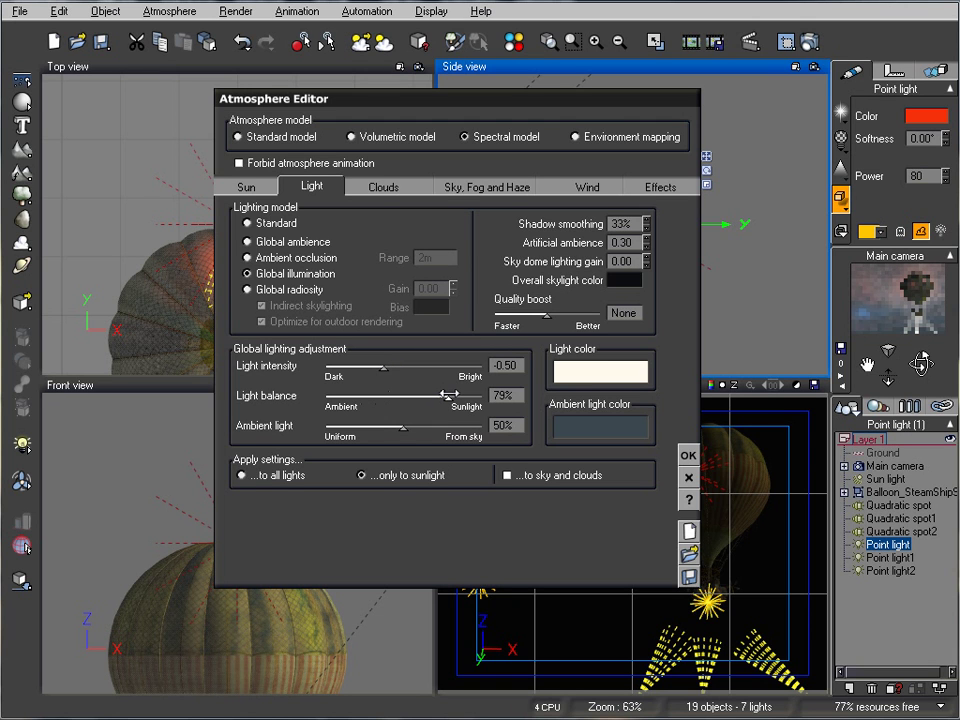
left_click_drag(448, 395, 348, 394)
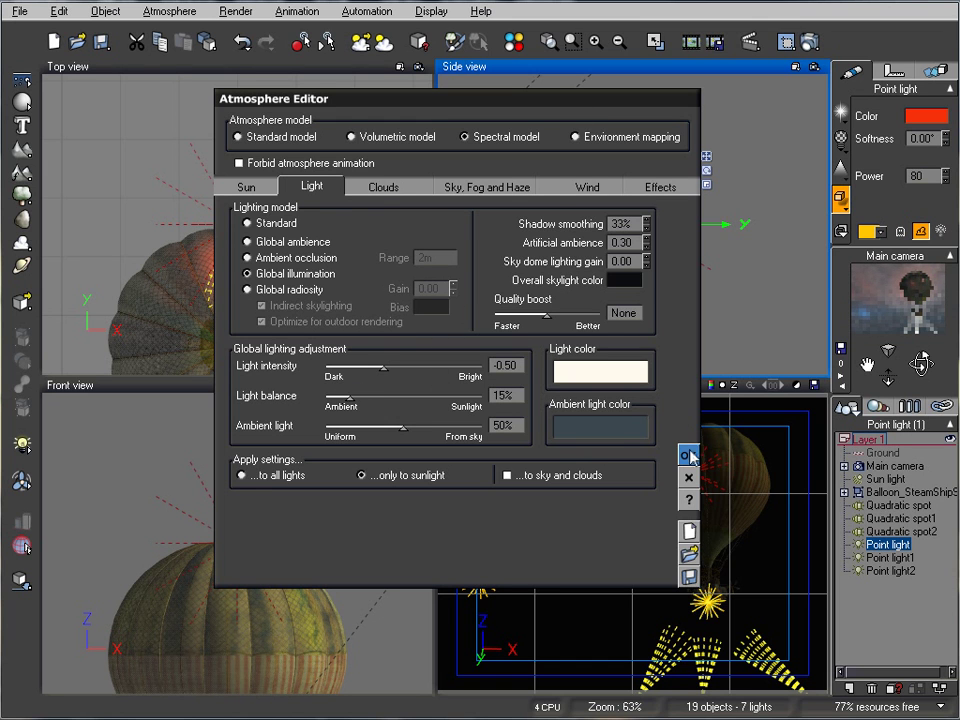
Adjust the atmosphere's quality boost, apply the settings and test-render the scene.
left_click(513, 189)
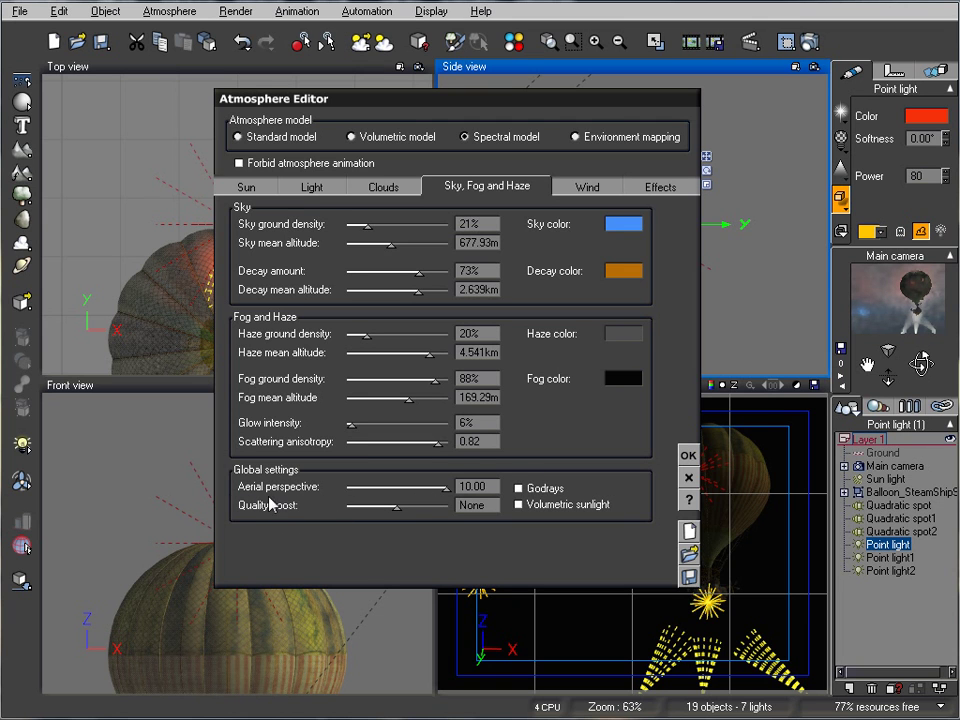
left_click_drag(415, 505, 452, 507)
left_click(488, 505)
type("1")
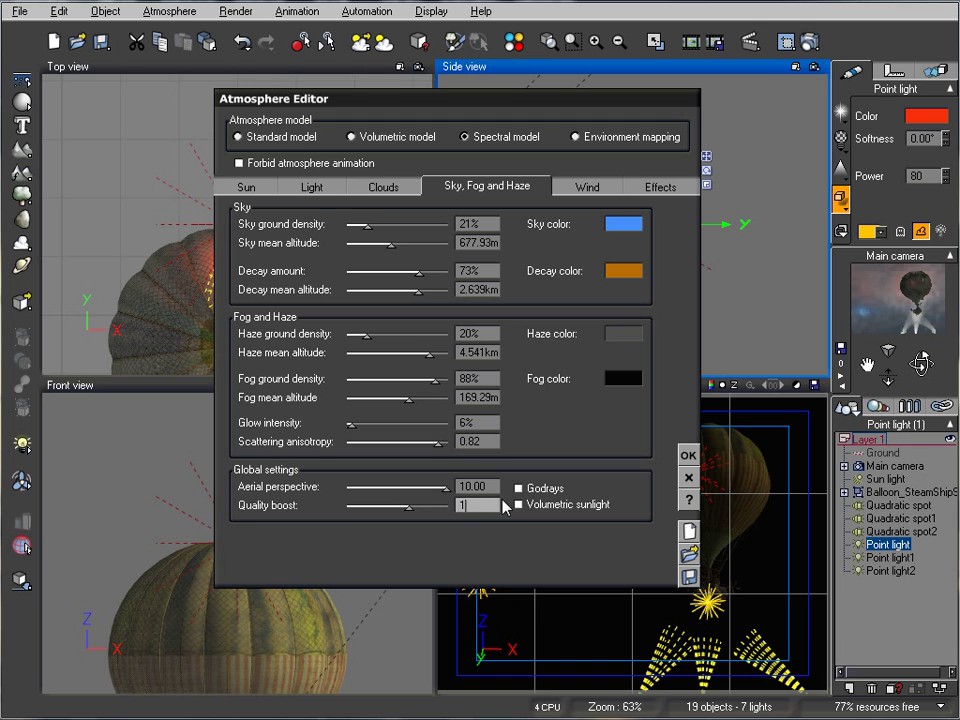
type("1")
left_click(421, 508)
left_click_drag(426, 508, 545, 497)
type("0")
left_click(688, 455)
left_click(810, 42)
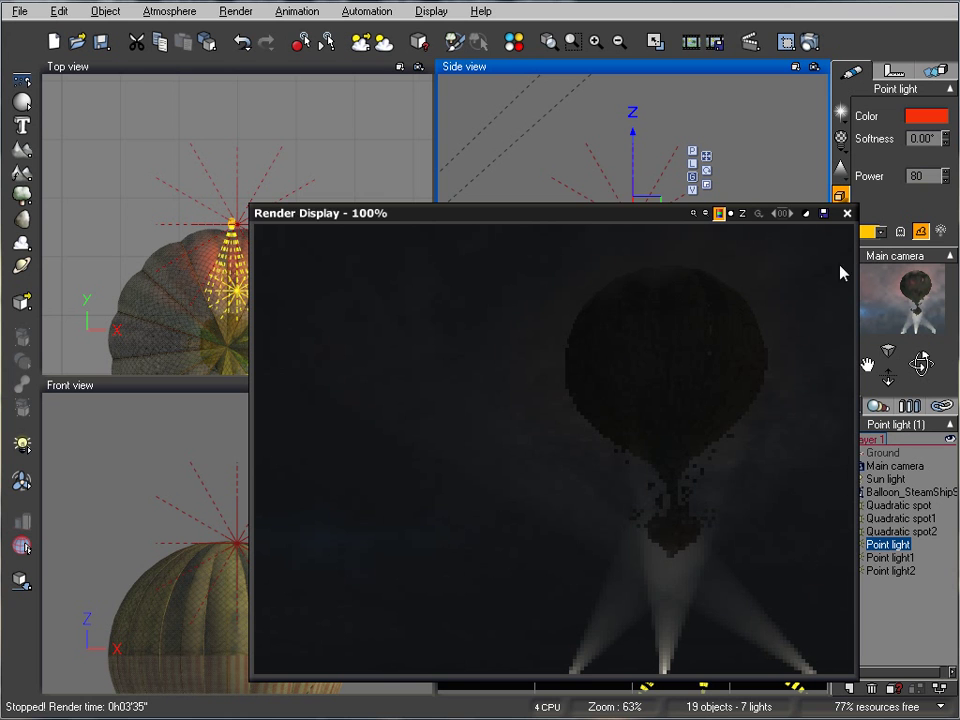
left_click(847, 213)
Add a Large Dead Tree plant from the Trees collection to the scene.
right_click_drag(213, 280, 285, 209)
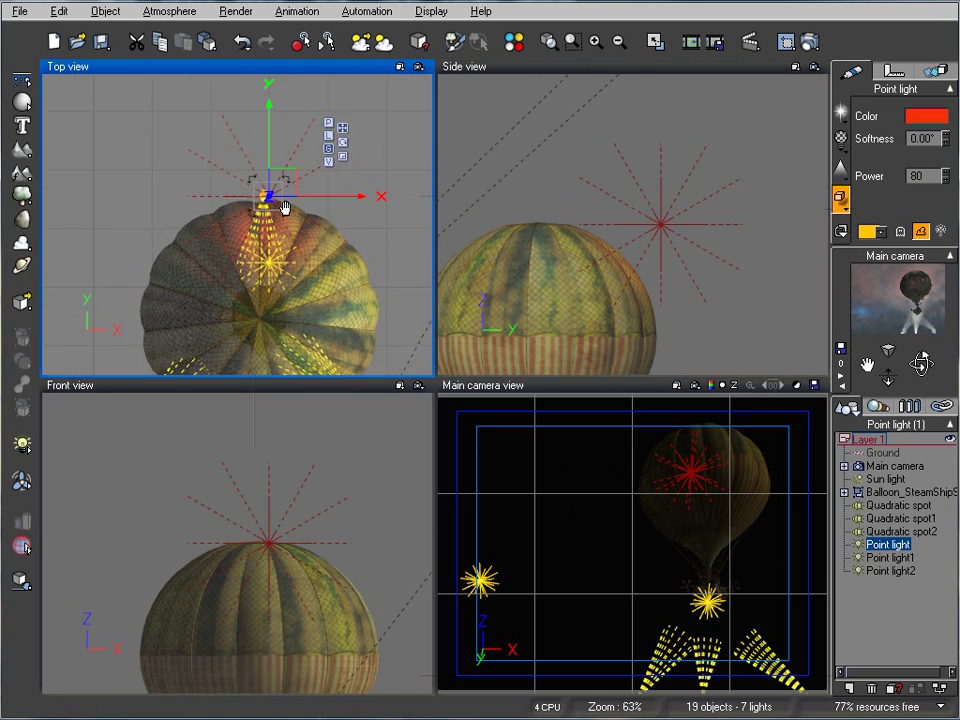
scroll(284, 214, "down", 2)
right_click_drag(155, 238, 222, 201)
mouse_move(295, 227)
right_mouse_down()
mouse_move(281, 218)
mouse_move(306, 215)
right_mouse_up()
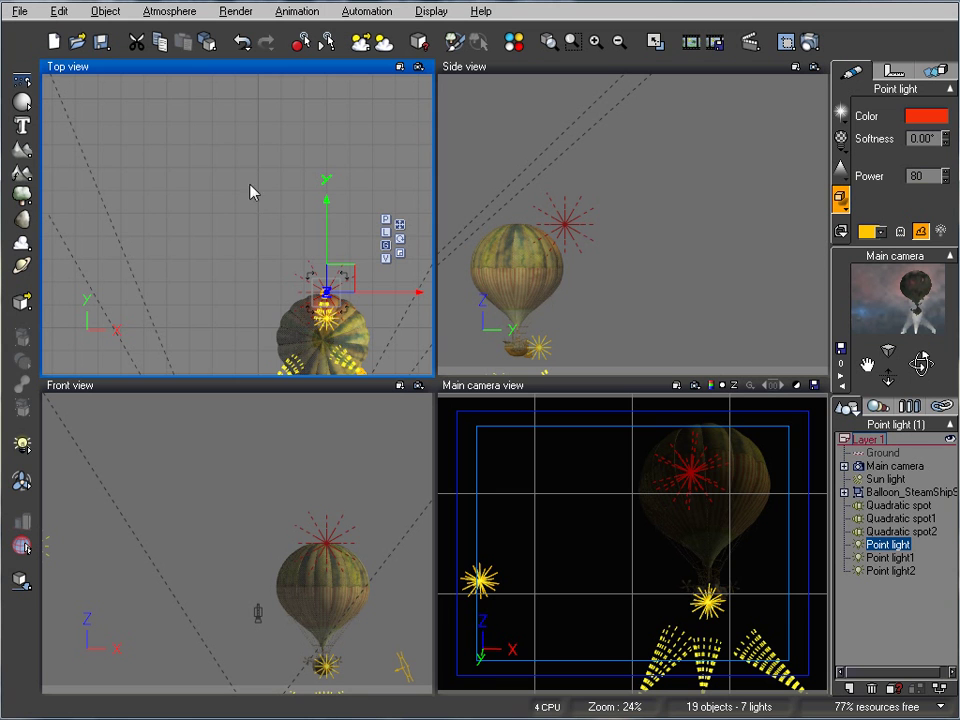
left_click(22, 196)
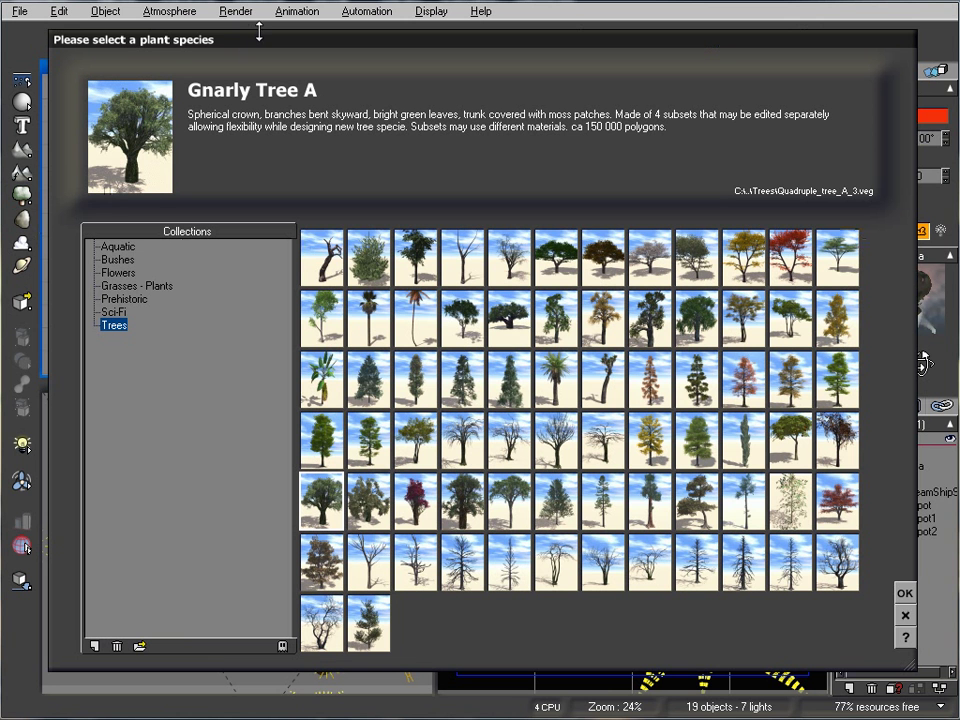
left_click_drag(266, 39, 249, 28)
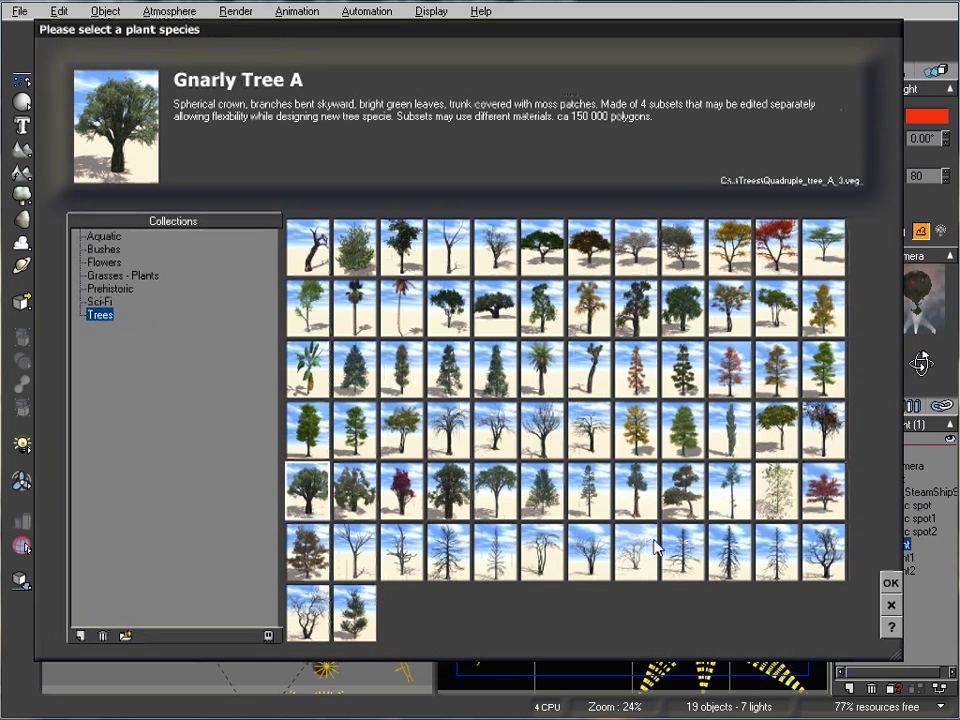
left_click(446, 257)
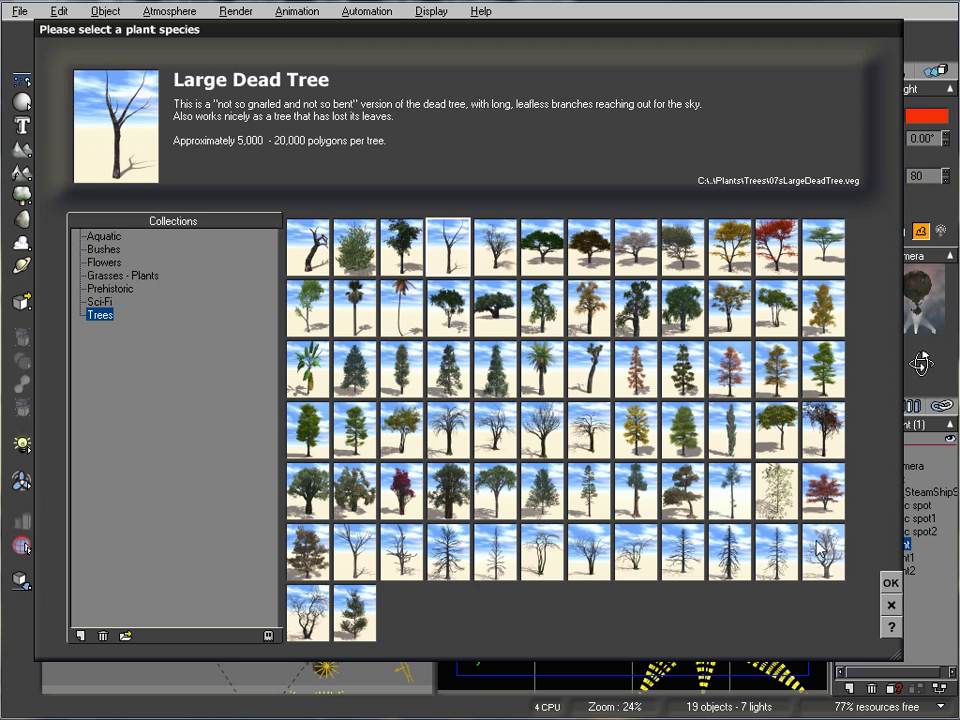
left_click(890, 582)
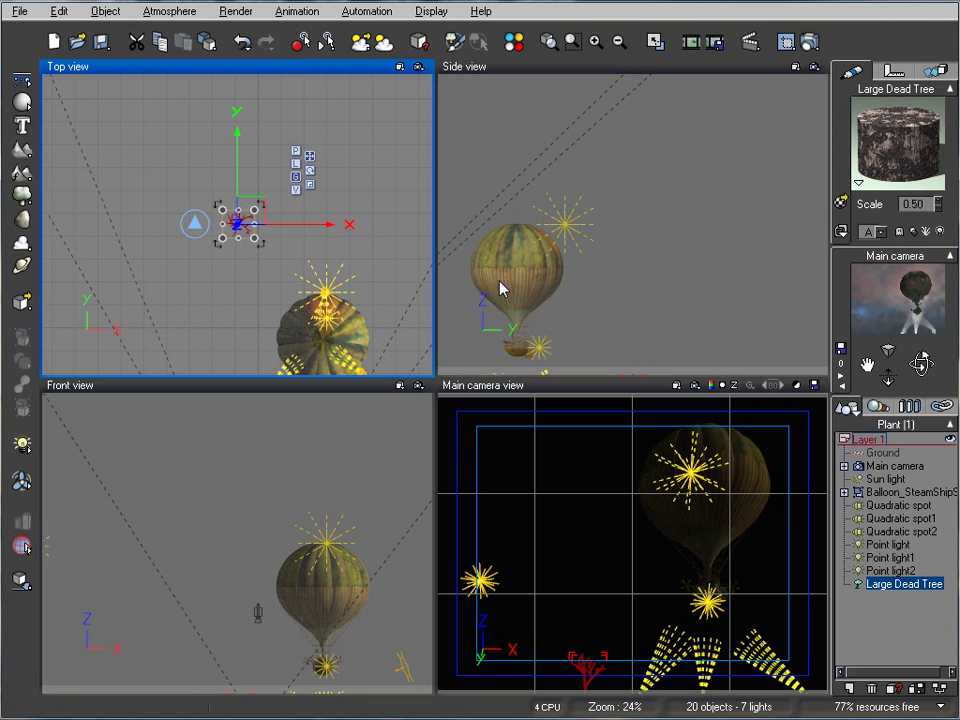
Enlarge the dead tree until it towers above the balloon and move it back along Y behind the airship.
right_click_drag(321, 218, 358, 180)
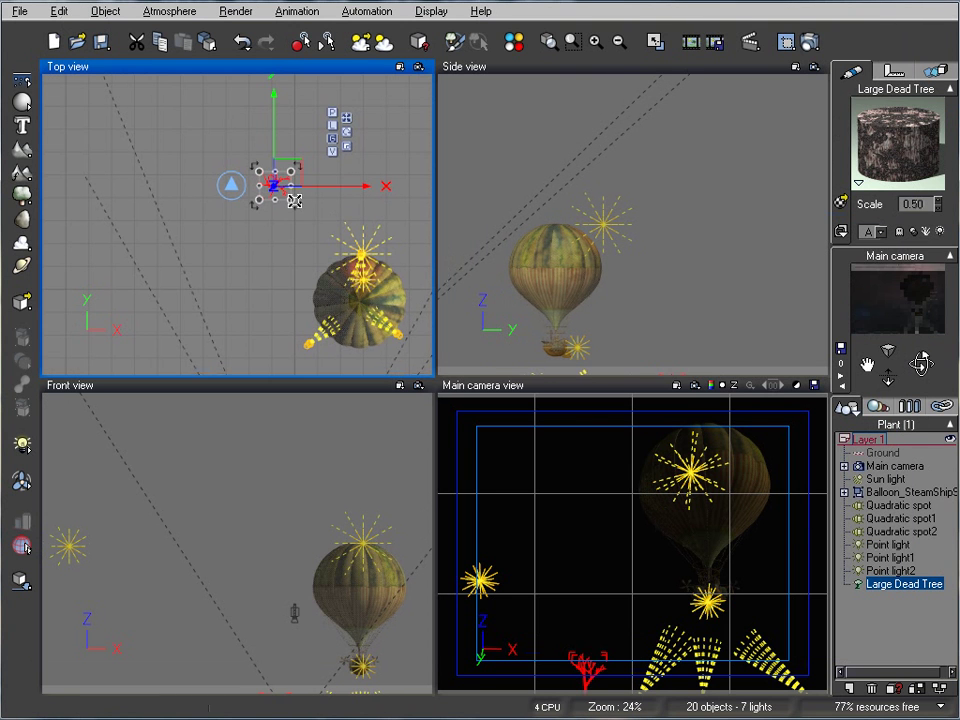
left_click_drag(294, 201, 467, 326)
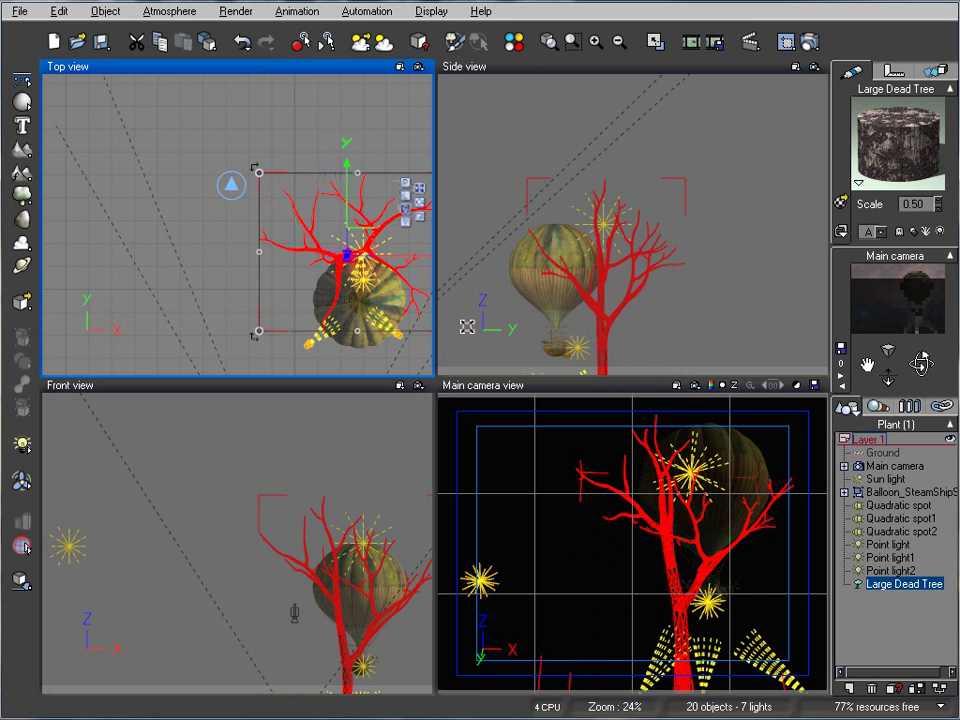
scroll(628, 219, "down", 5)
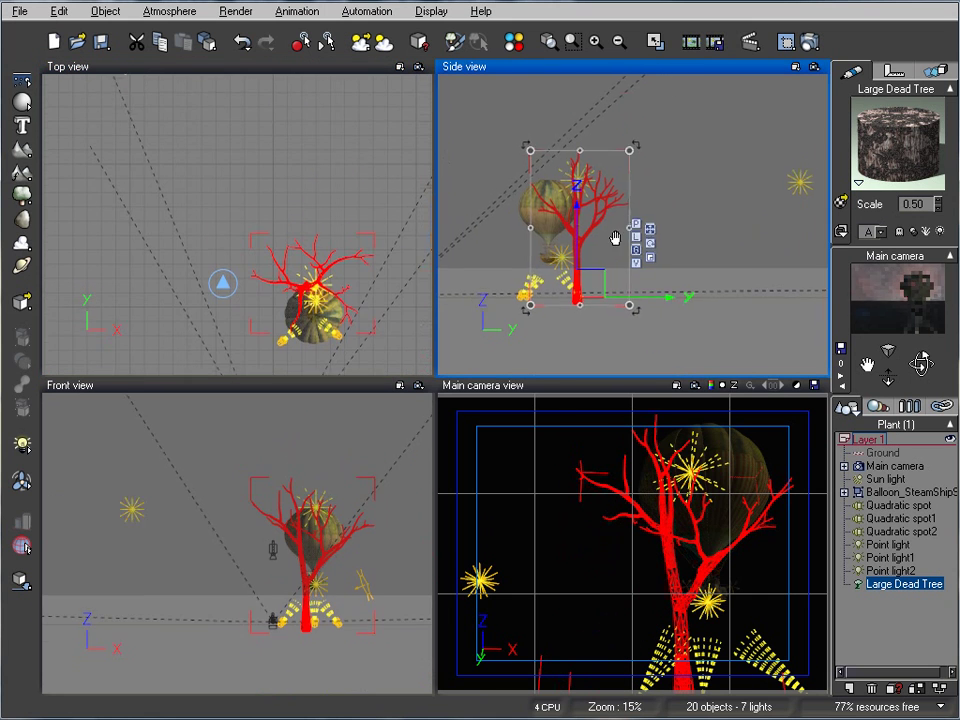
left_click_drag(602, 258, 678, 198)
Edit the dead tree's trunk and branches with diameter -44 and gnarl +66, and reselect the tree.
right_click(679, 198)
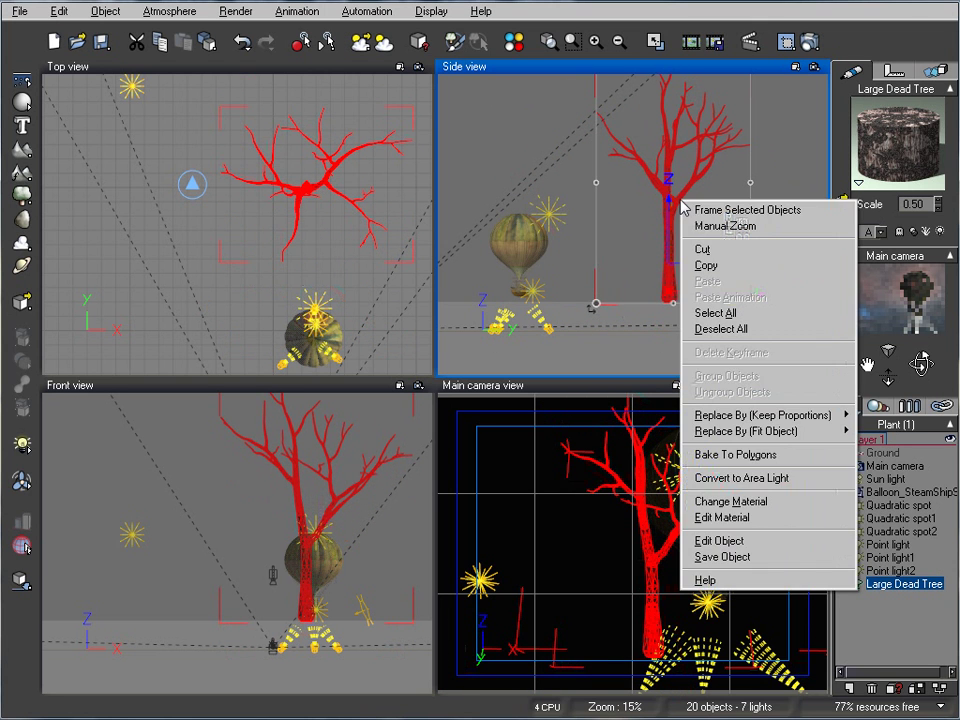
left_click(704, 540)
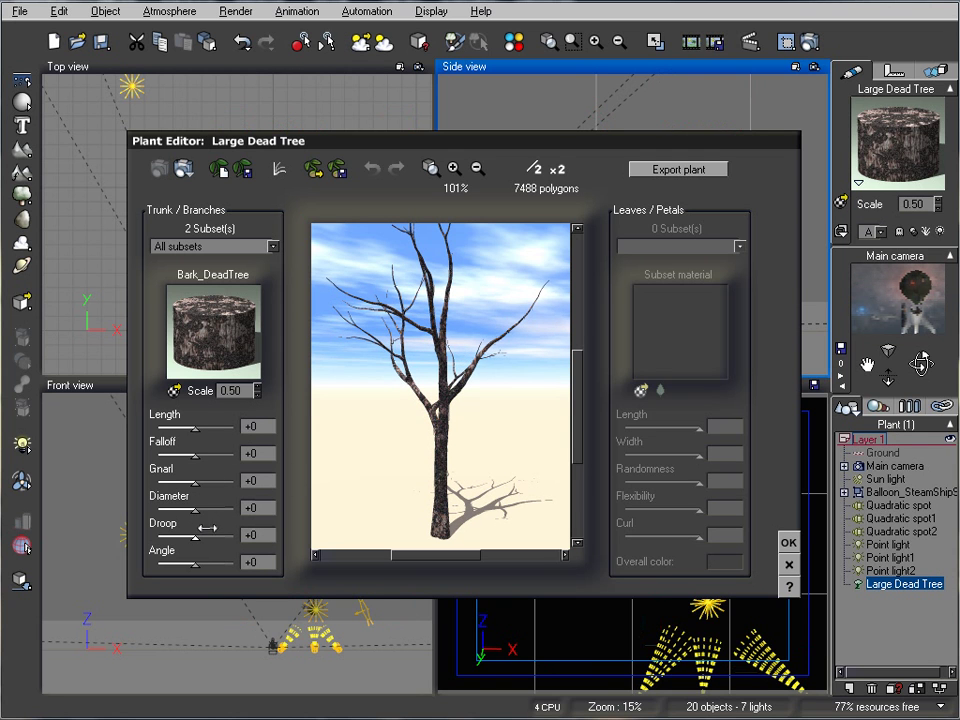
left_click_drag(205, 507, 193, 507)
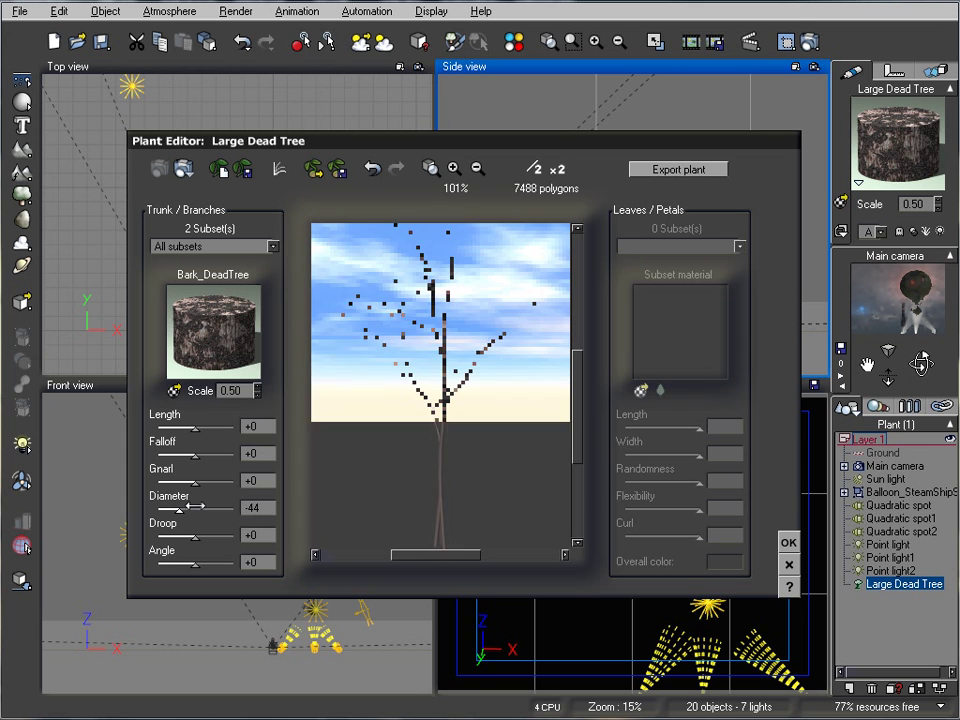
left_click_drag(195, 481, 219, 481)
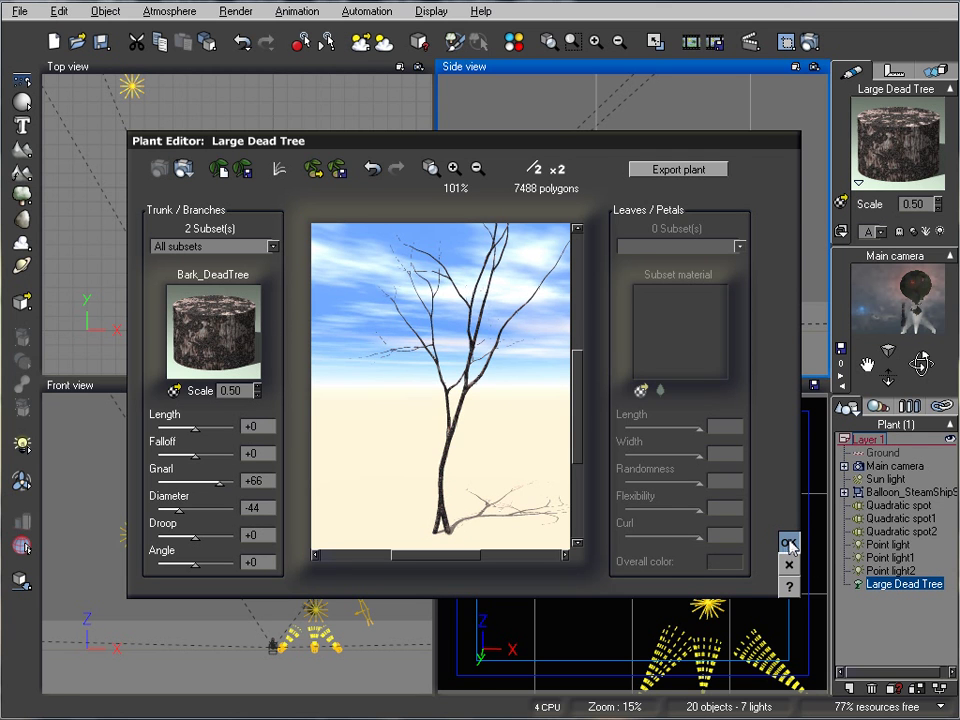
left_click(789, 545)
right_click_drag(670, 190, 668, 266)
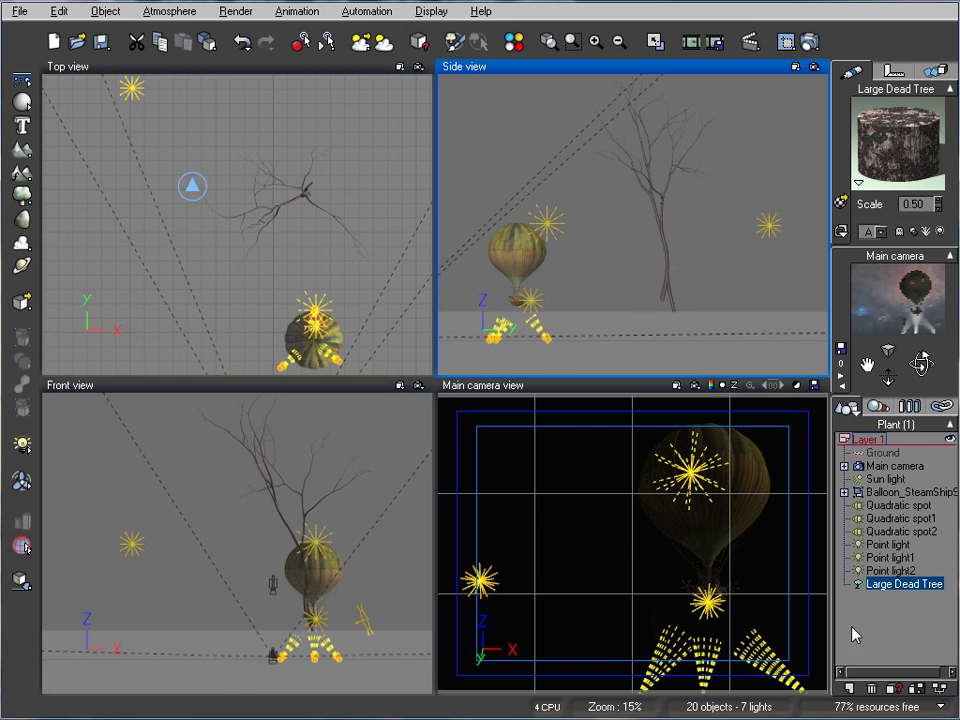
left_click(900, 583)
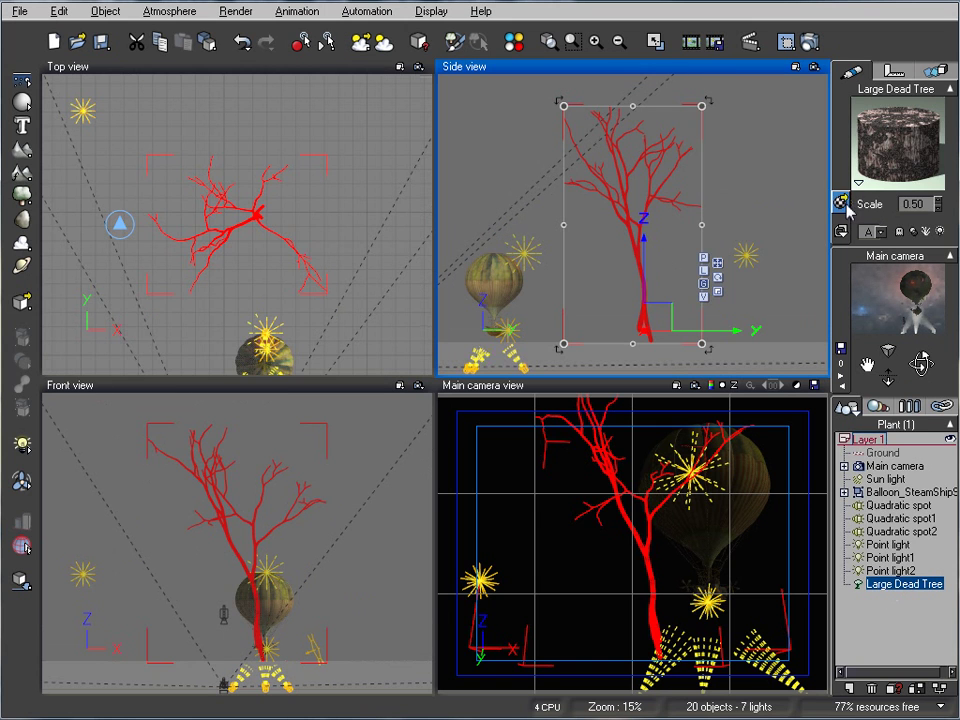
Replace the dead tree's bark material with Flat white from the Basic collection.
double_click(900, 140, "ctrl")
left_click_drag(274, 386, 268, 349)
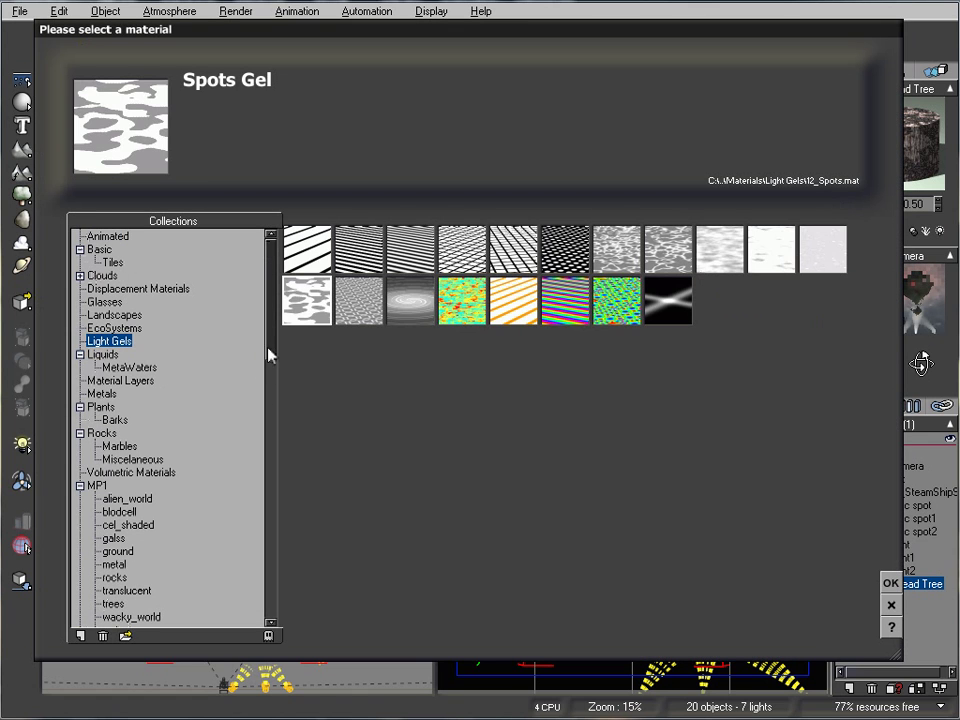
left_click(100, 248)
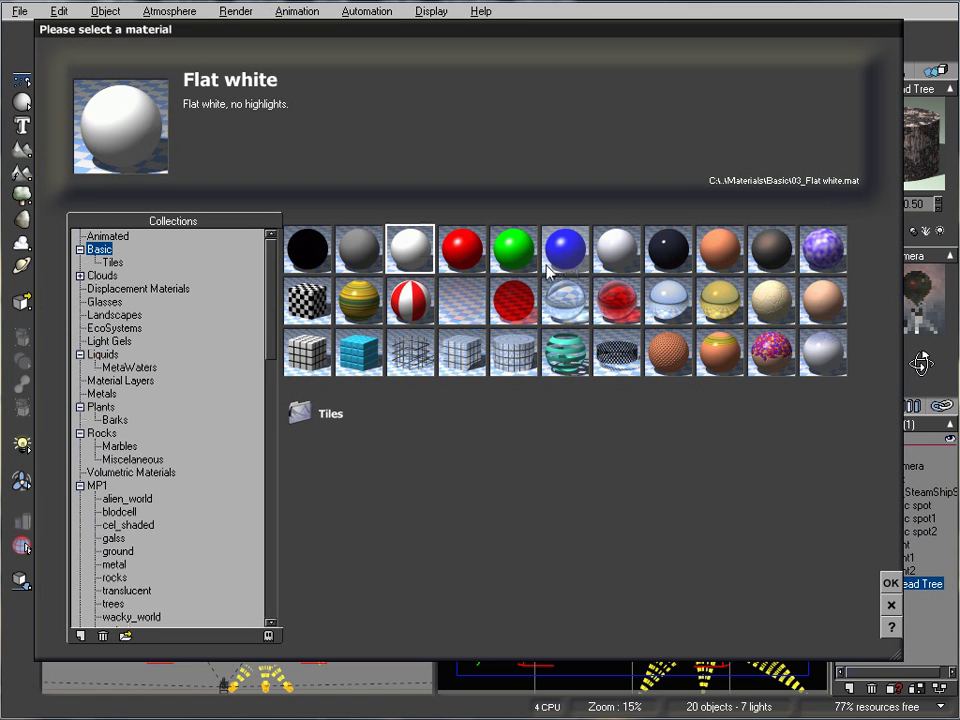
left_click(891, 582)
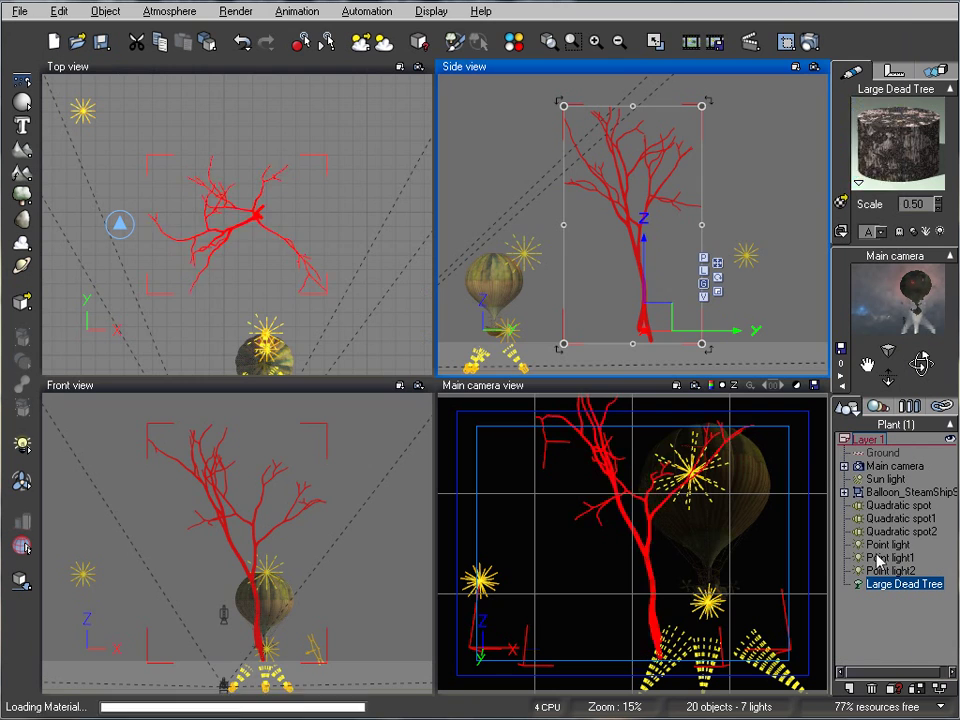
Flip the dead tree upside down, raise its branches above the ground and move it far behind and left of the balloon.
left_click_drag(714, 362, 454, 279)
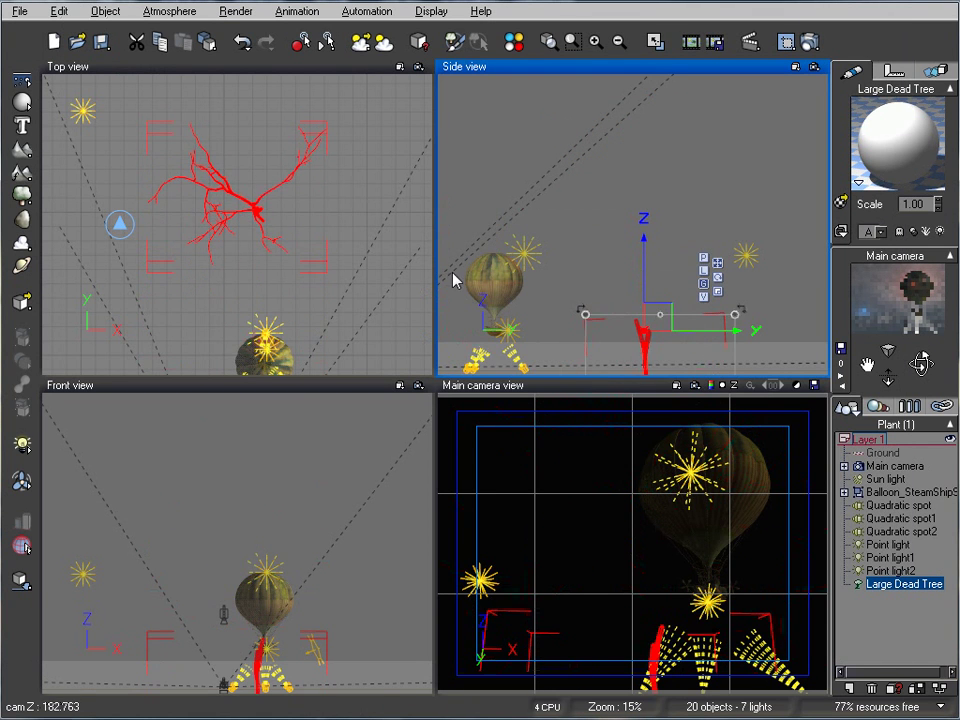
left_click_drag(628, 317, 735, 140)
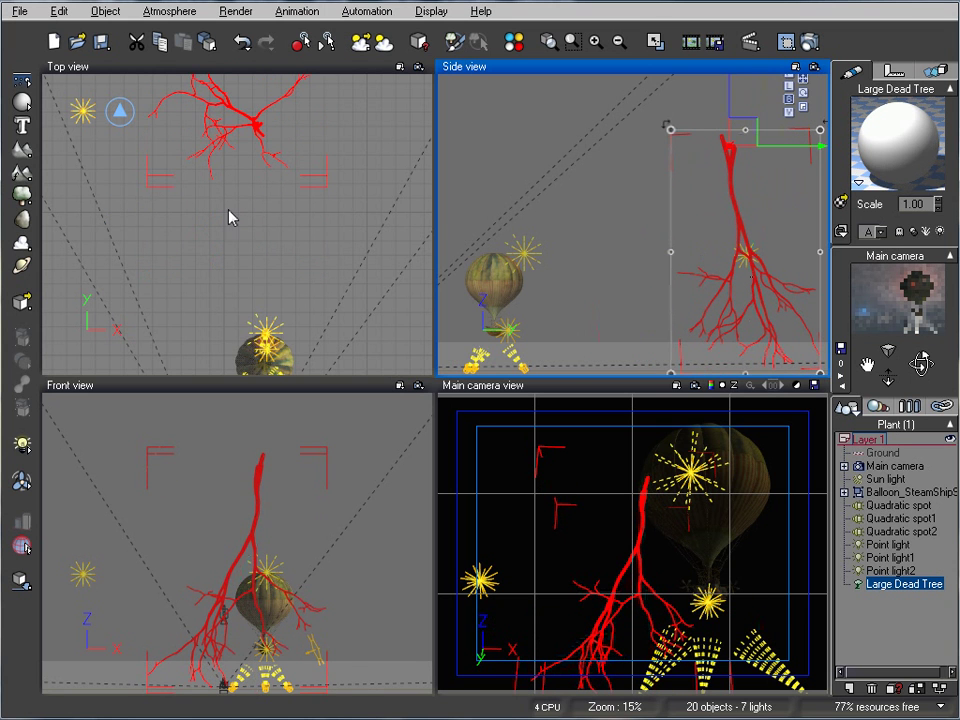
right_click_drag(229, 214, 330, 212)
left_click_drag(354, 133, 227, 120)
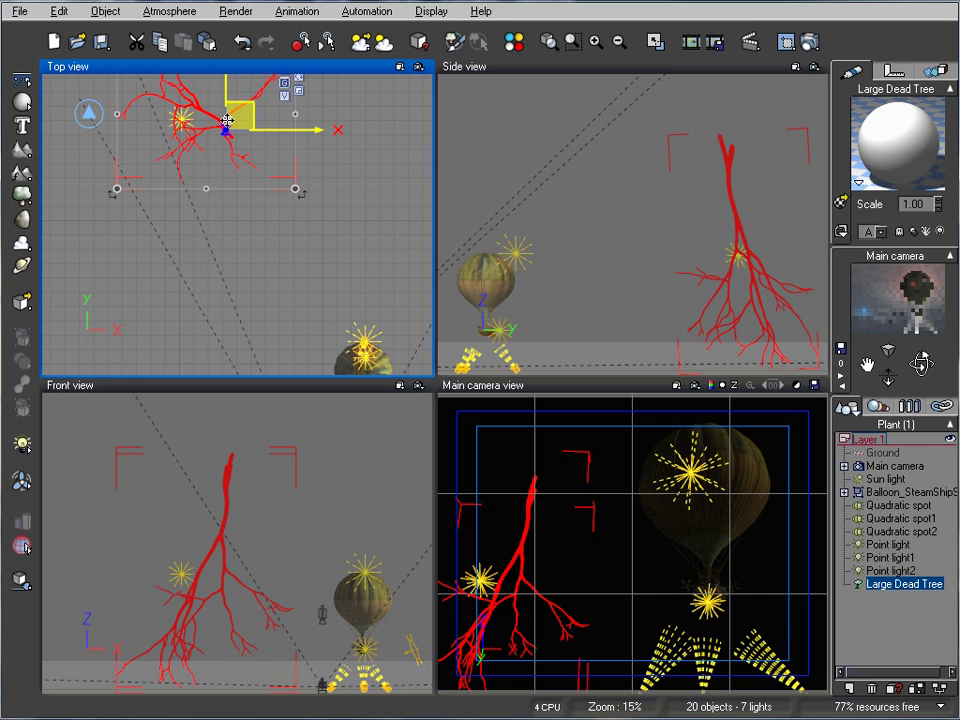
scroll(561, 167, "down", 5)
left_click_drag(573, 175, 711, 218)
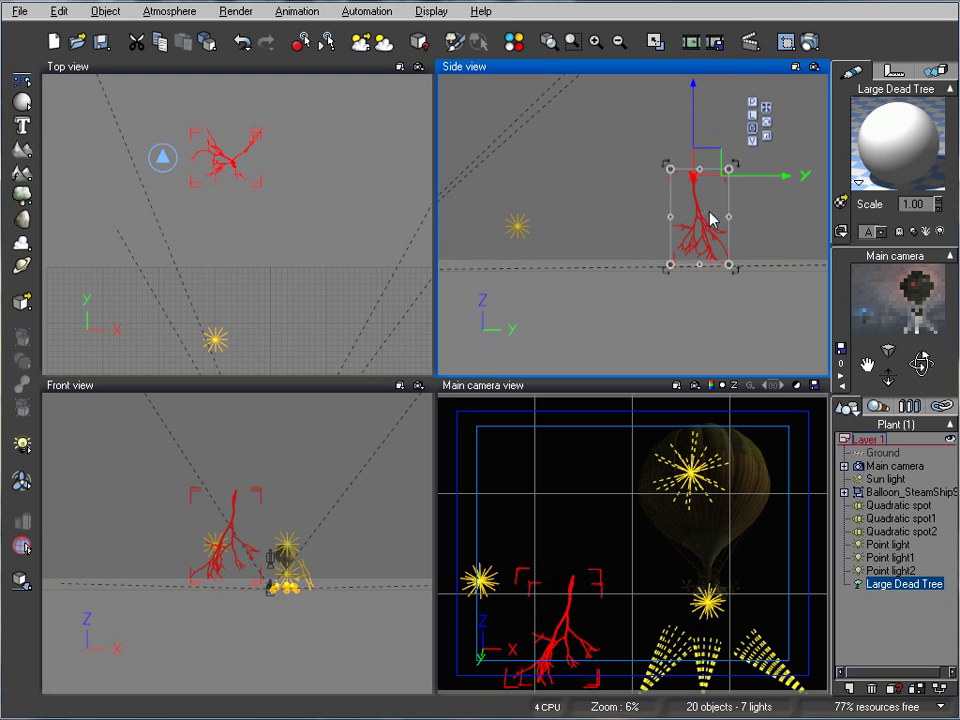
left_click_drag(250, 187, 267, 200)
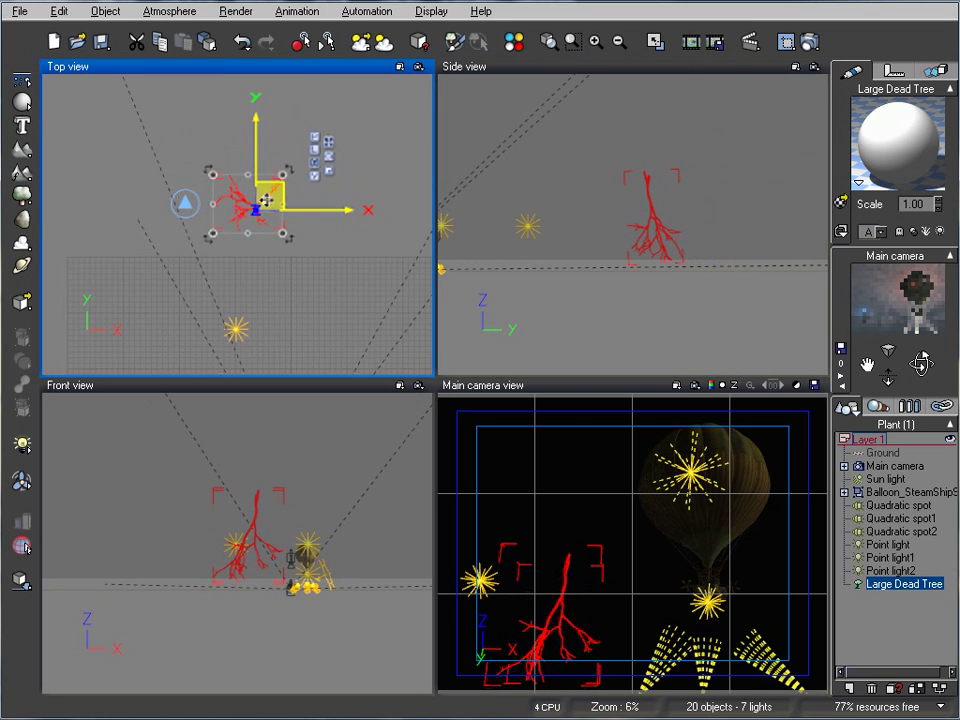
Convert the white dead tree into an area light and enable its cloud lighting option.
right_click(911, 595)
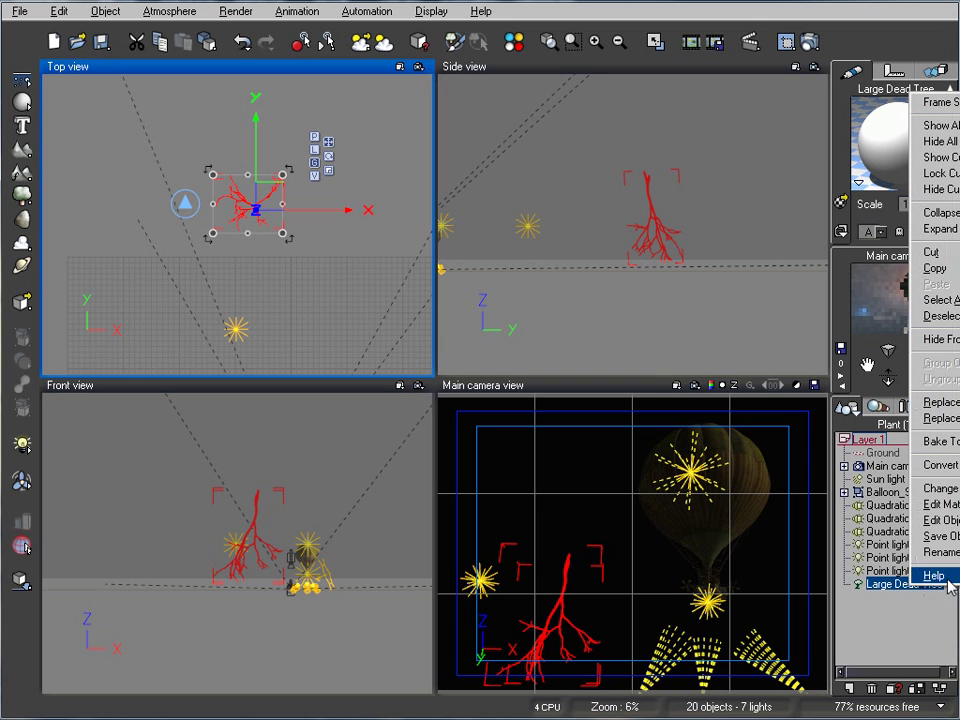
left_click(945, 466)
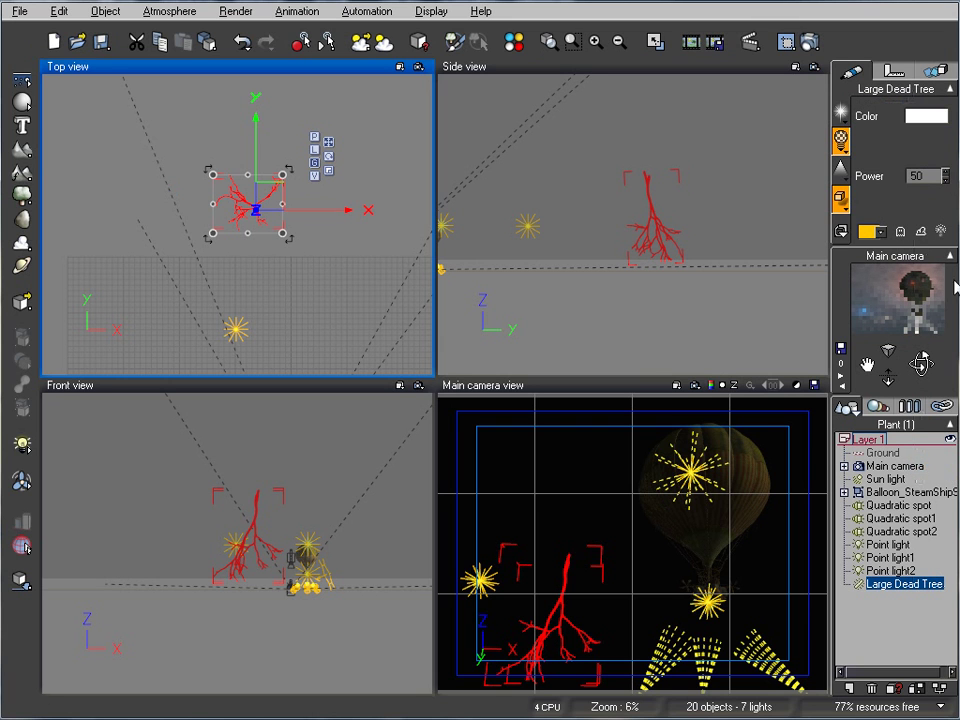
left_click(920, 231)
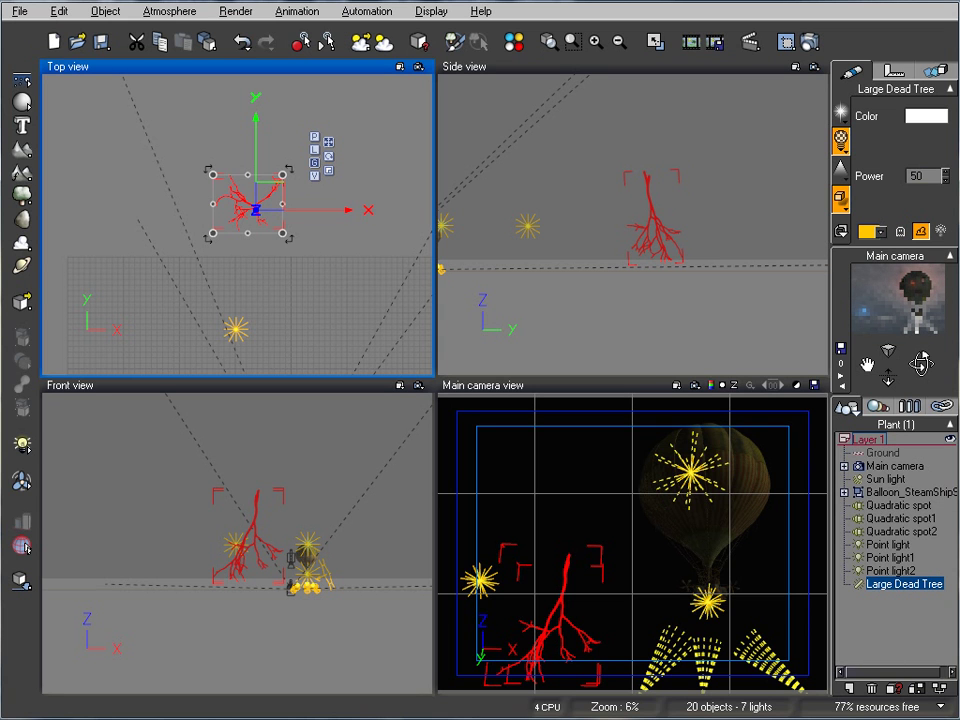
Bring the tree light forward along Y towards the balloon and scale it down to about a third of its size.
left_click_drag(272, 105, 279, 290)
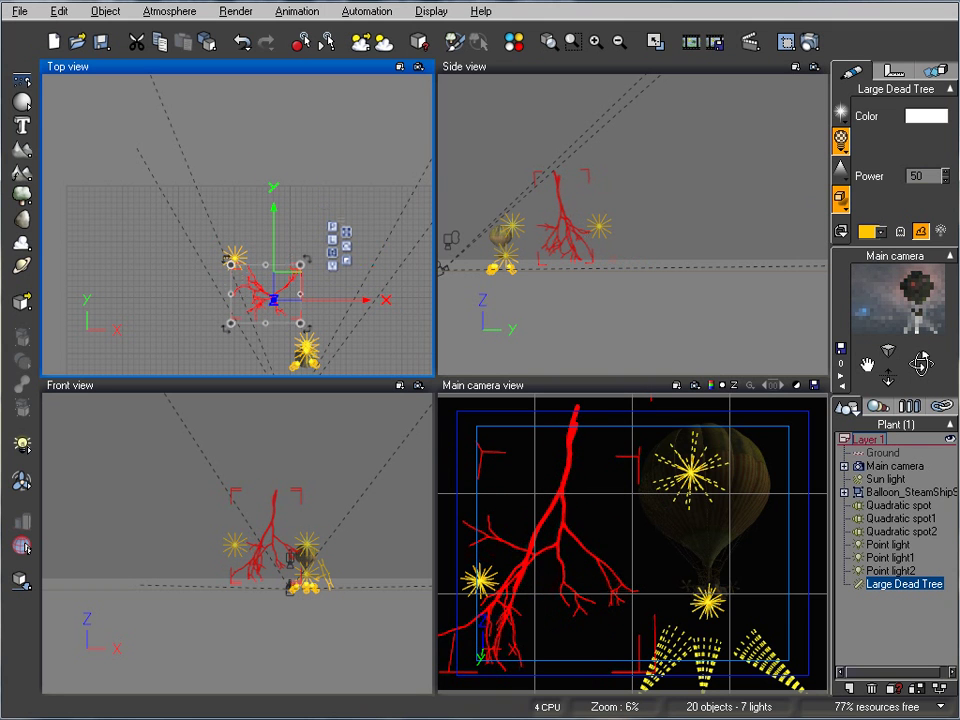
scroll(590, 240, "up", 5)
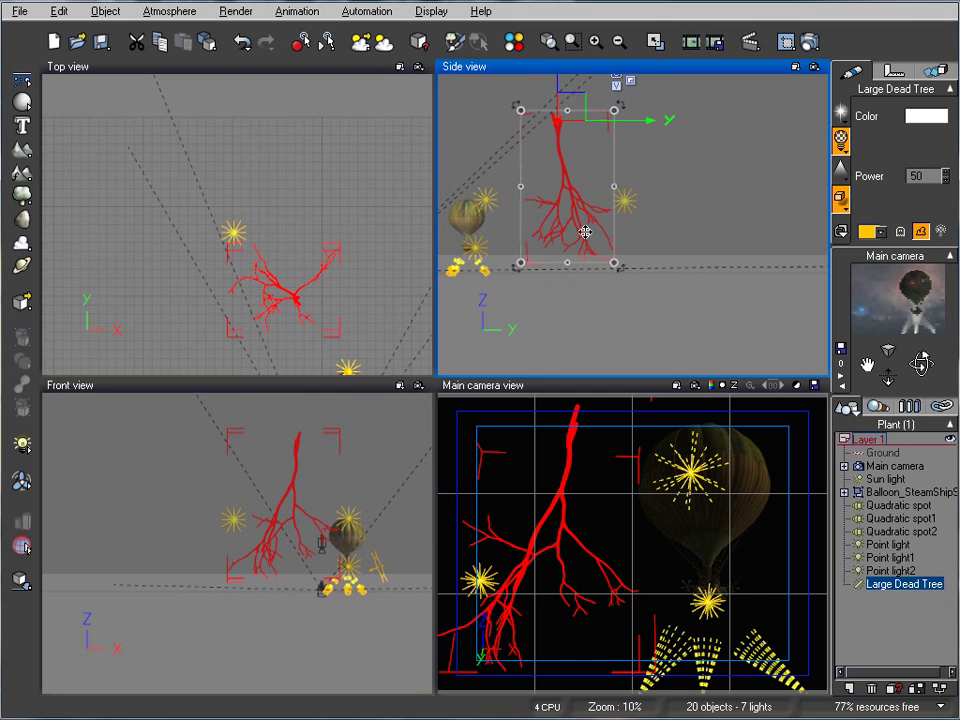
left_click_drag(613, 112, 559, 210)
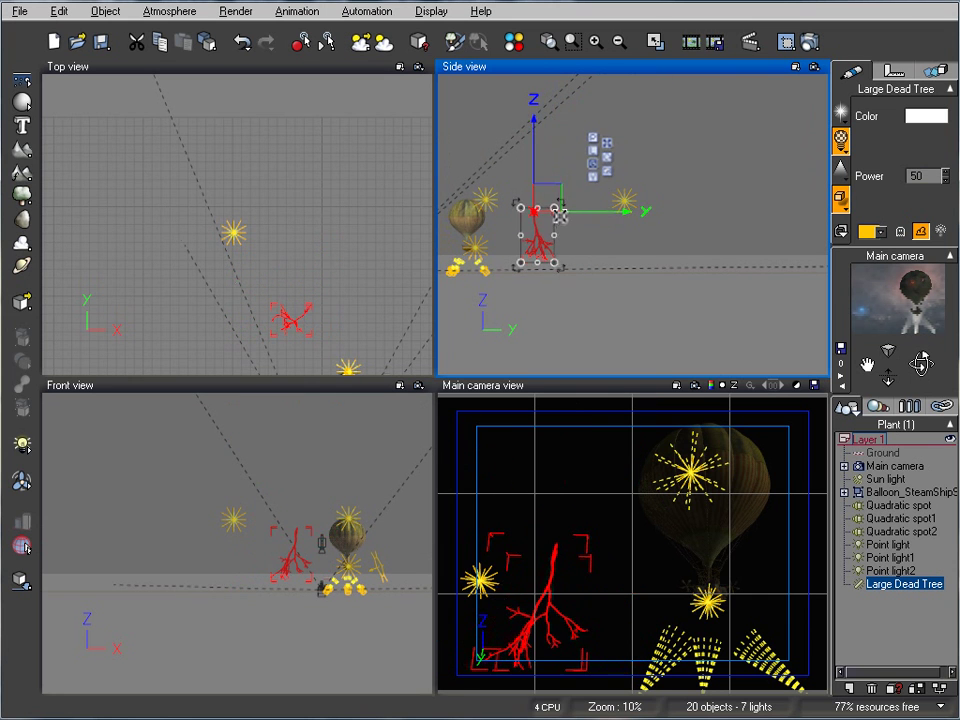
scroll(605, 200, "up", 8)
Lower the tree light to the ground, shrink it further and place it beside the balloon in the top view.
right_click_drag(579, 216, 750, 336)
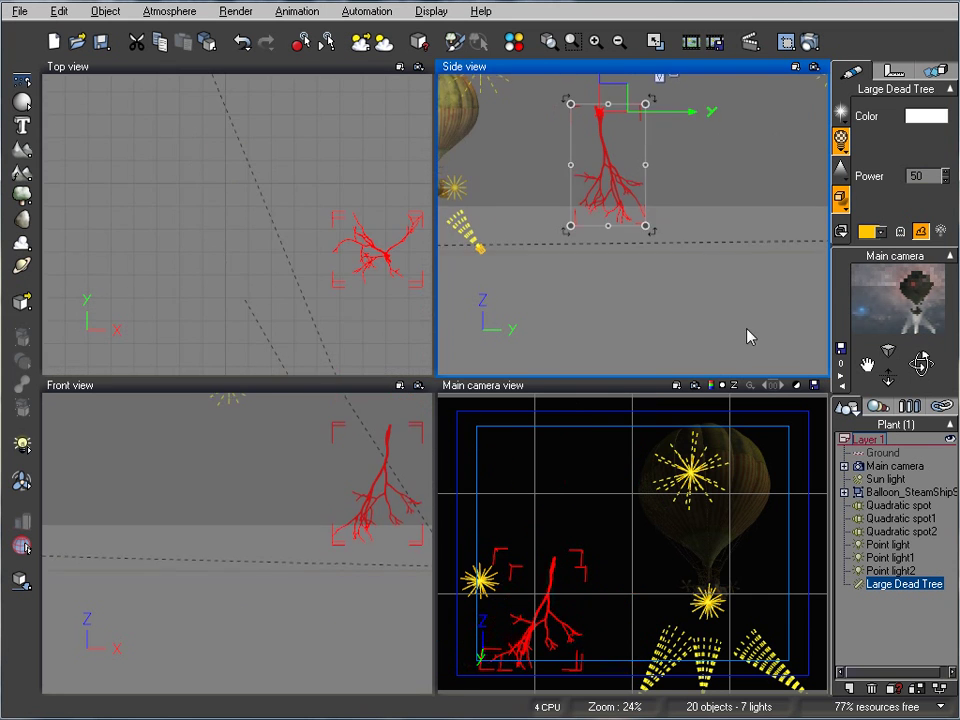
left_click_drag(629, 180, 563, 196)
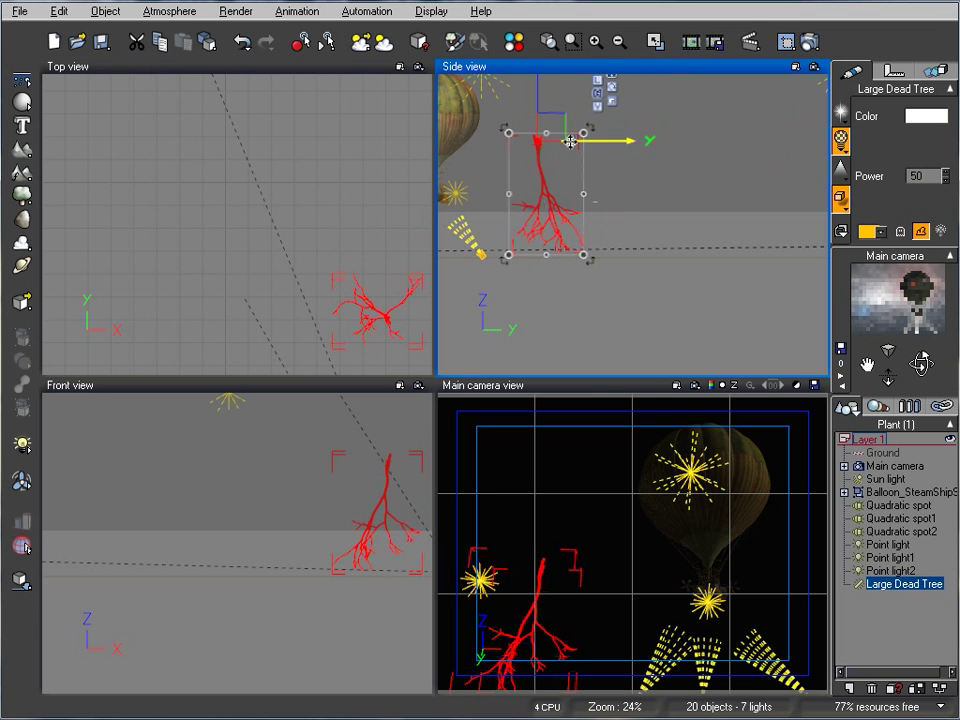
left_click_drag(589, 133, 553, 159)
right_click_drag(281, 212, 226, 166)
left_click_drag(226, 166, 244, 221)
left_click(640, 248)
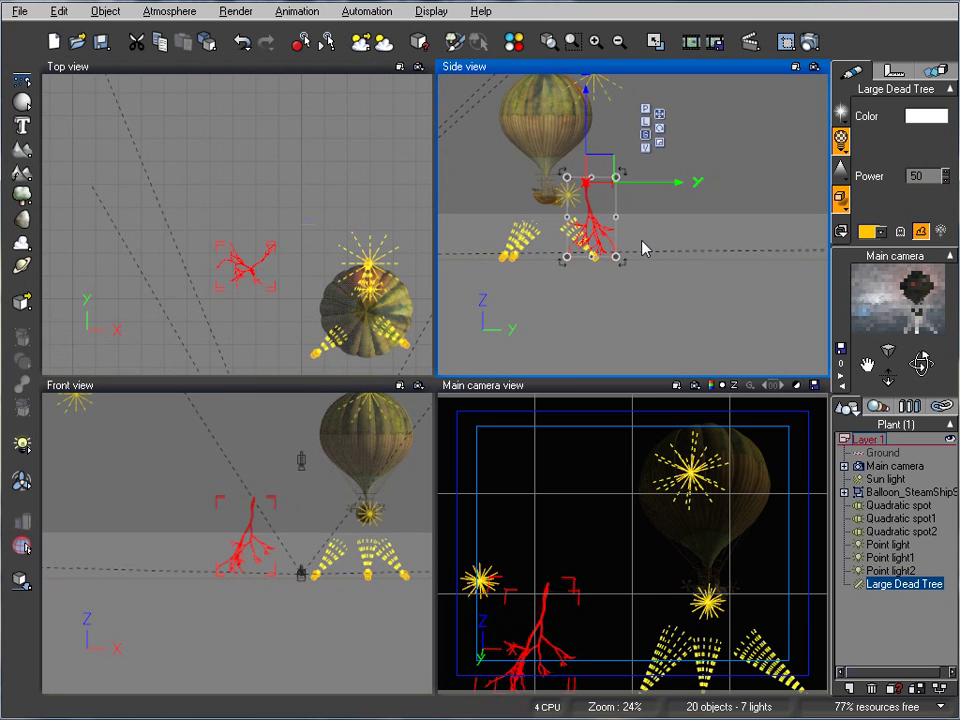
Try the tree light in front of the balloon, shift it along X and set it back behind the balloon on the left.
left_click_drag(607, 223, 485, 223)
right_click_drag(281, 341, 142, 258)
left_click_drag(120, 300, 150, 292)
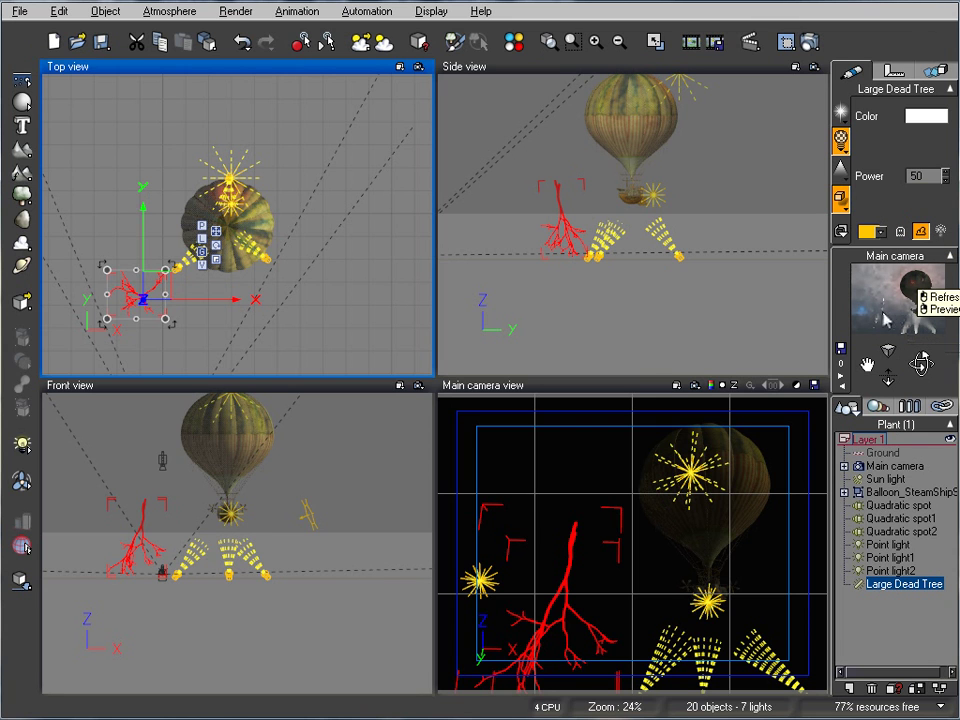
right_click_drag(585, 233, 490, 223)
left_click_drag(508, 215, 672, 215)
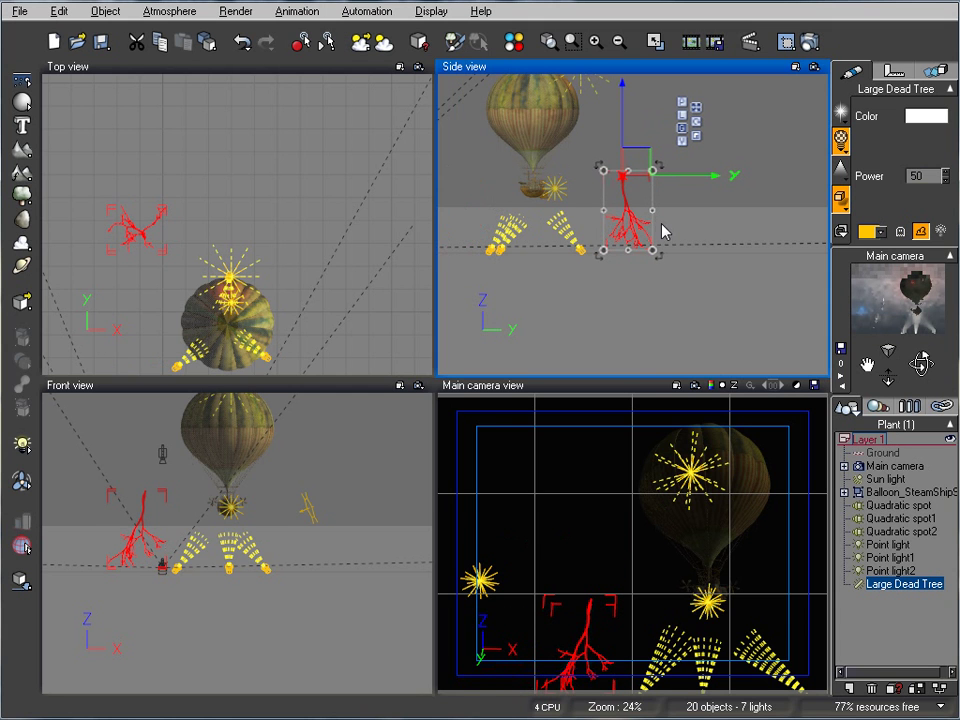
Duplicate the tree light, tilt the copy slightly and place it beneath the balloon among the spotlights.
right_click_drag(216, 229, 255, 147)
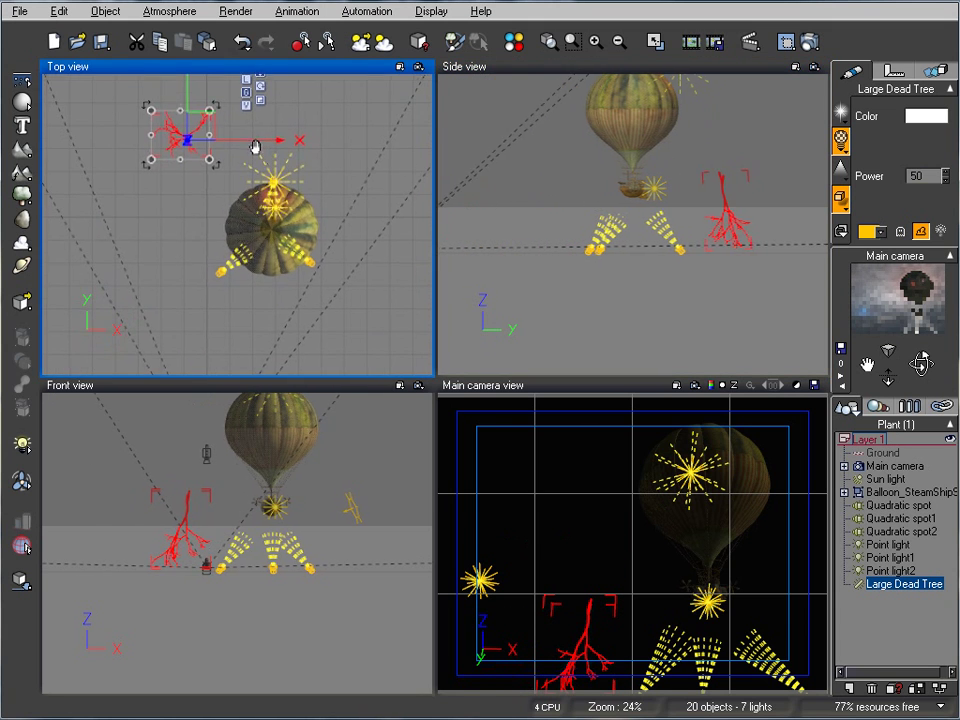
left_click_drag(193, 135, 189, 185, "ctrl")
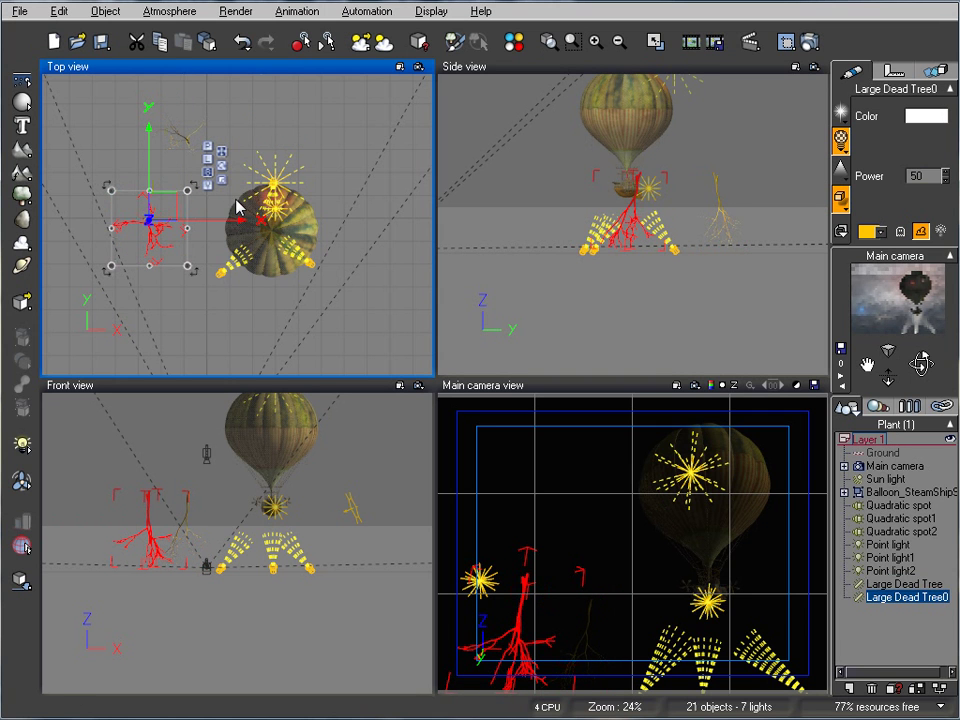
left_click(150, 520)
left_click_drag(197, 584, 214, 578)
left_click_drag(200, 484, 229, 601)
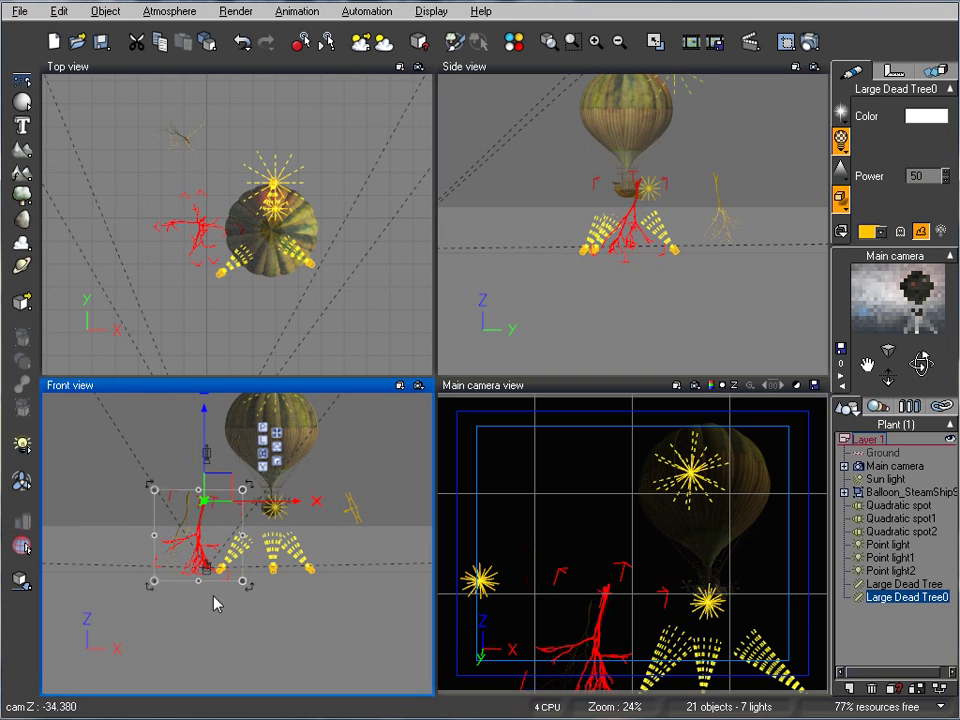
left_click_drag(212, 490, 283, 491)
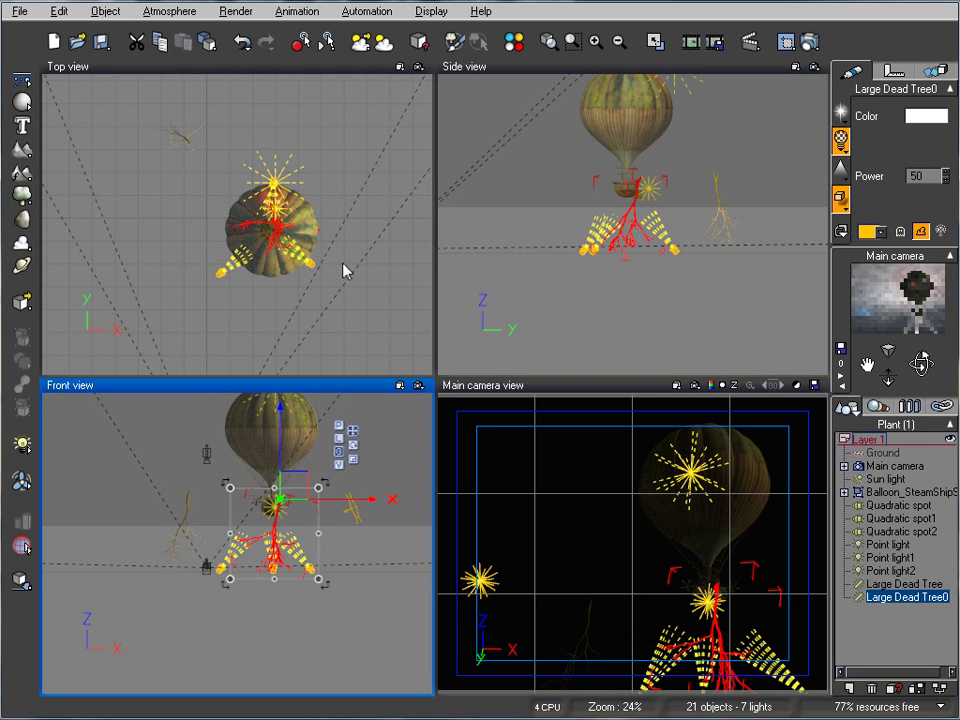
Move the duplicated tree light forward along Y, well in front of the balloon towards the camera.
right_click_drag(537, 208, 503, 191)
left_click_drag(600, 197, 574, 200)
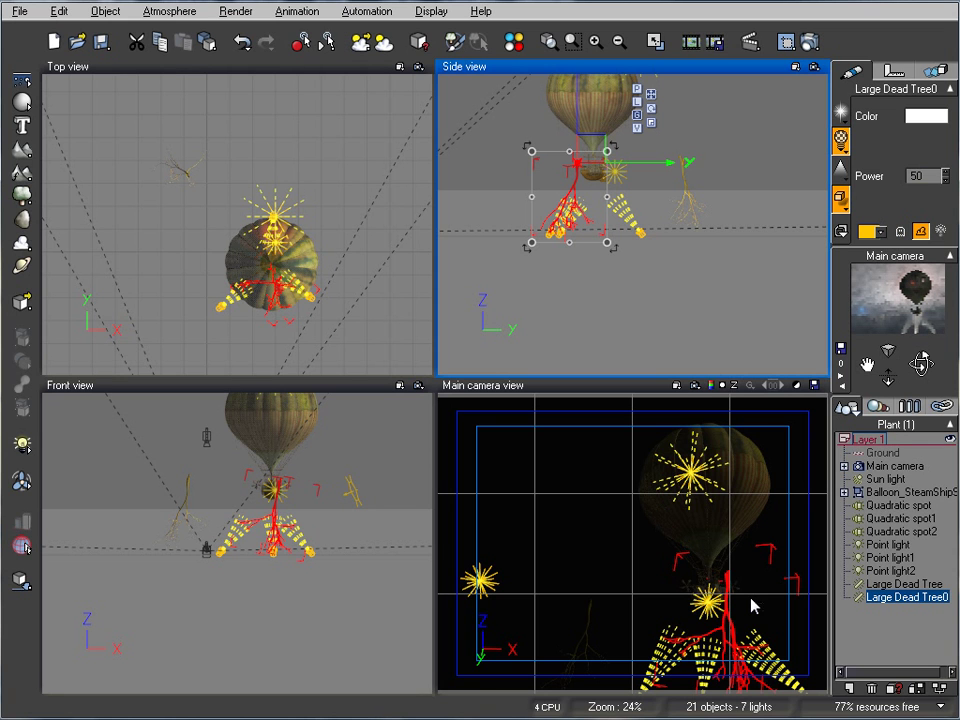
left_click_drag(572, 186, 479, 184)
right_click_drag(241, 196, 290, 136)
left_click_drag(332, 301, 309, 329)
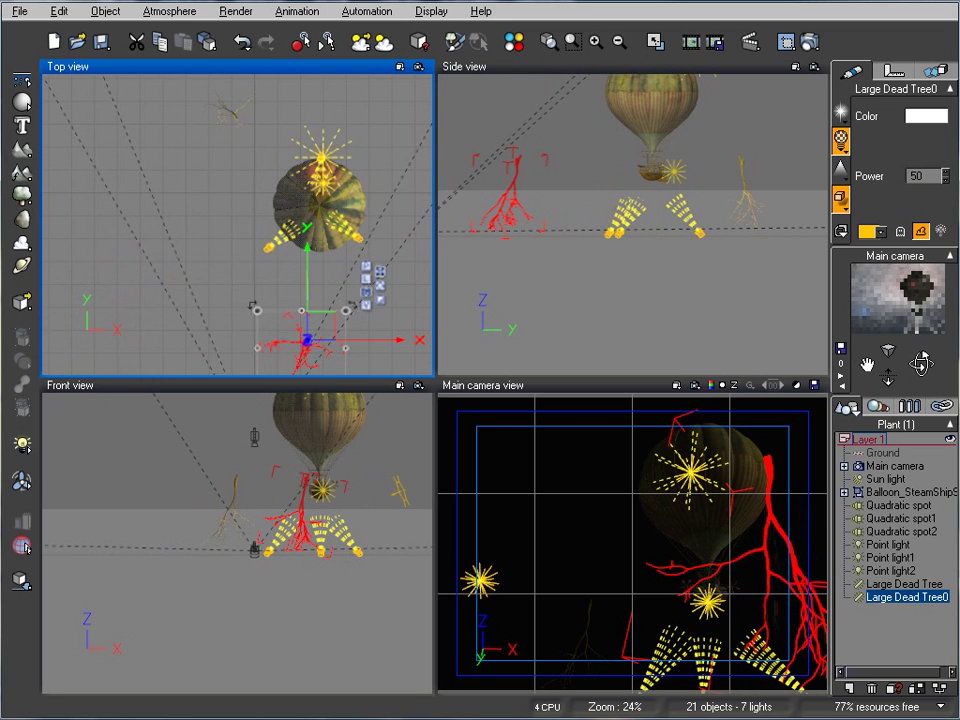
Shift the duplicated tree light left of the balloon and closer to the camera, and render the scene.
right_click_drag(392, 240, 396, 133)
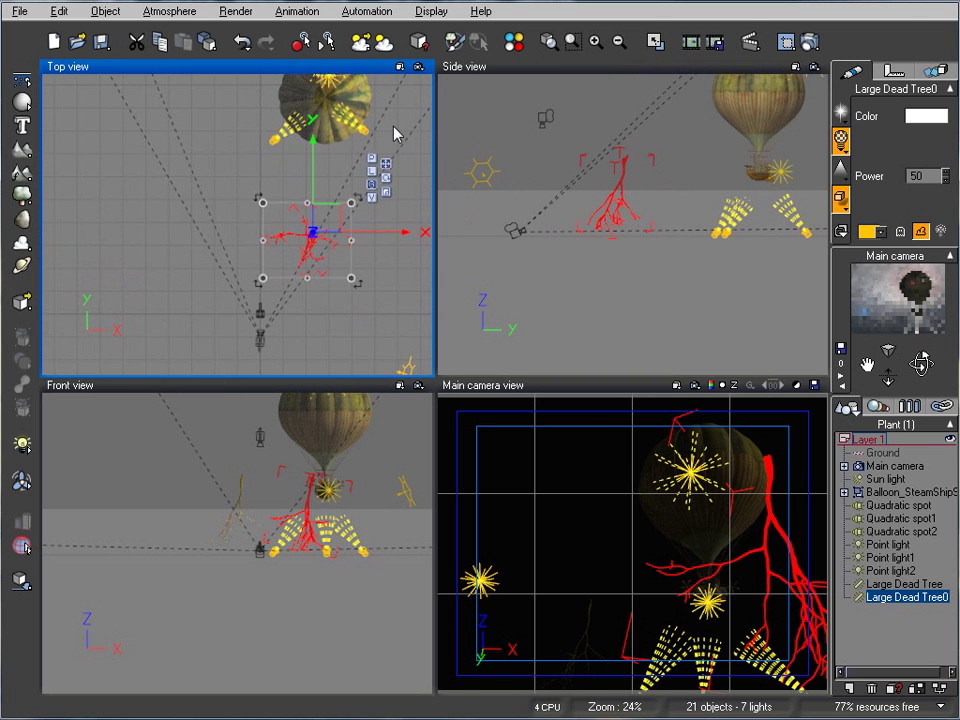
left_click_drag(331, 217, 264, 240)
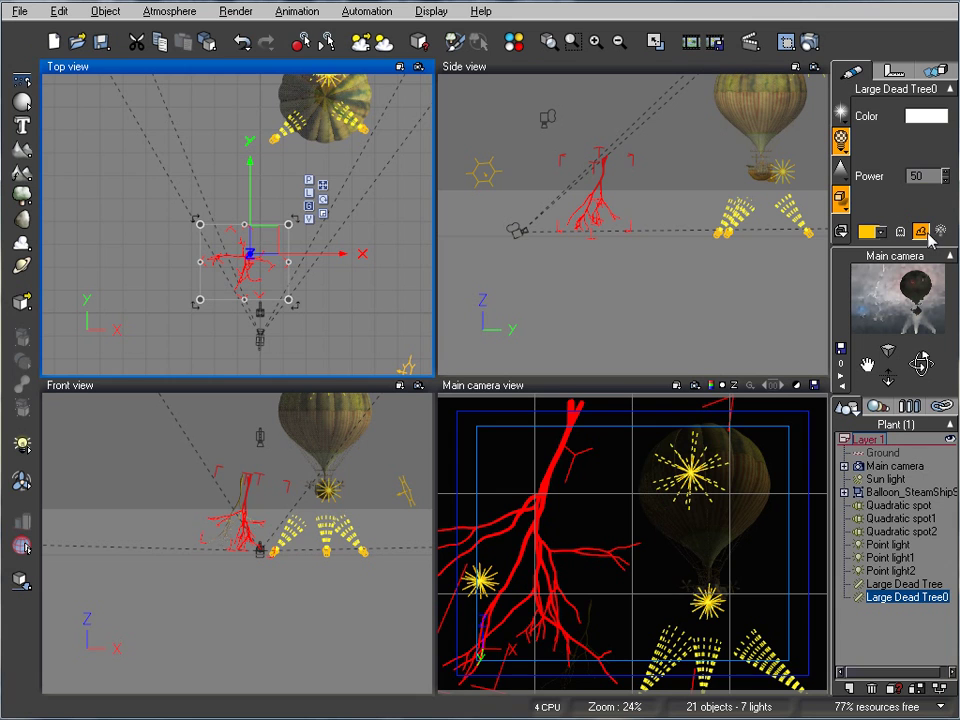
left_click(810, 41)
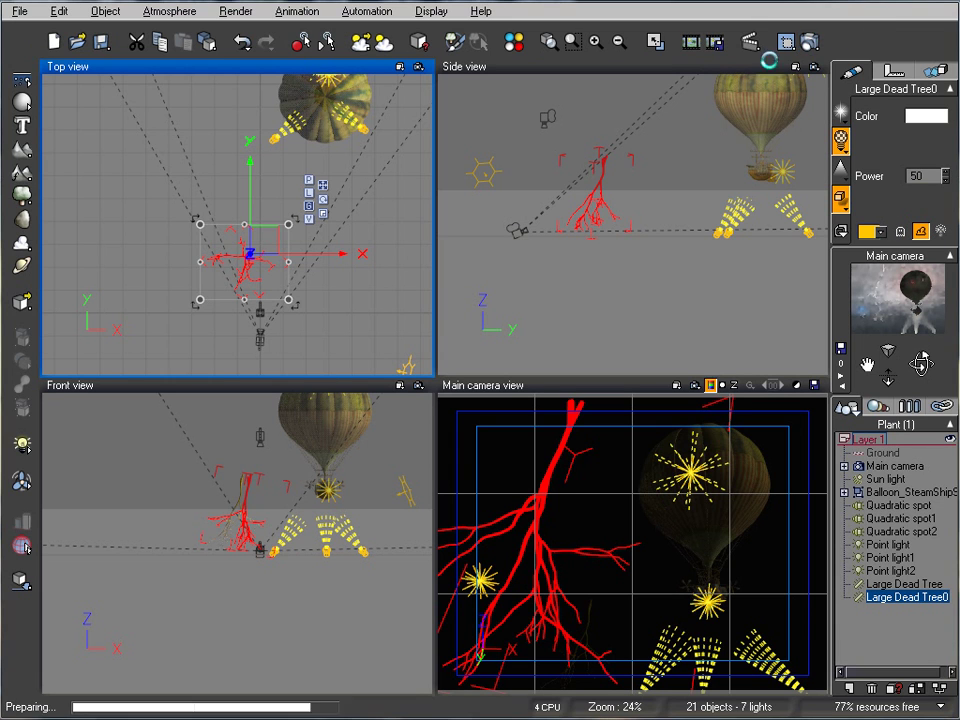